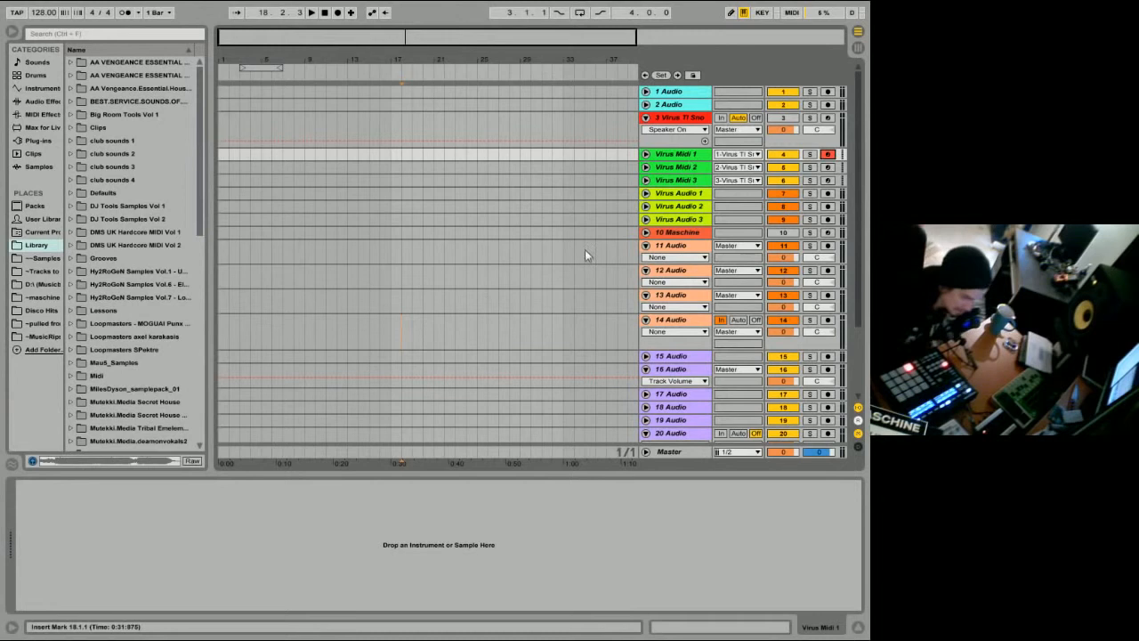
Unfold track 15 Audio and place NBT1 Drumloop 003 from Big Room Tools Vol 1 at bar 17 on track 16 Audio.
left_click(674, 357)
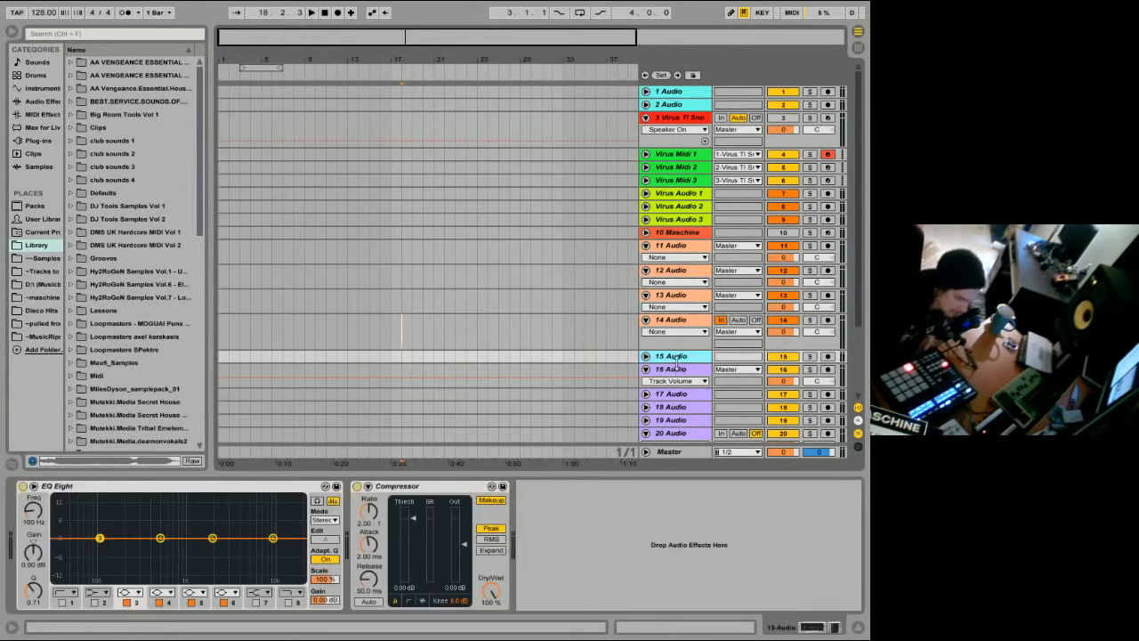
left_click(646, 357)
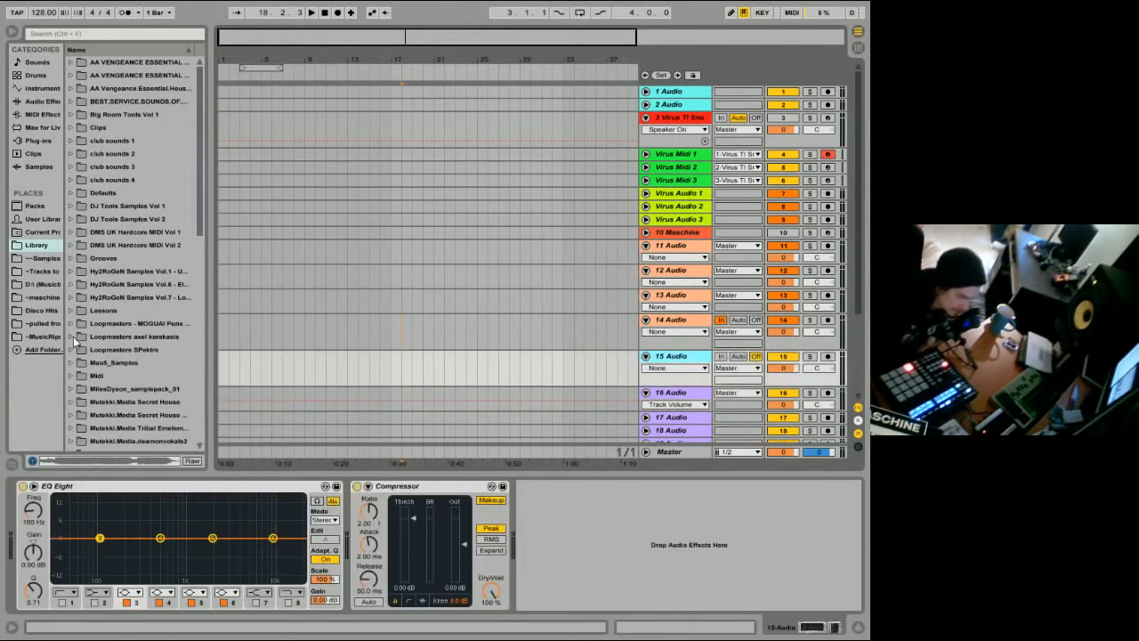
left_click(70, 114)
left_click(79, 140)
left_click(87, 166)
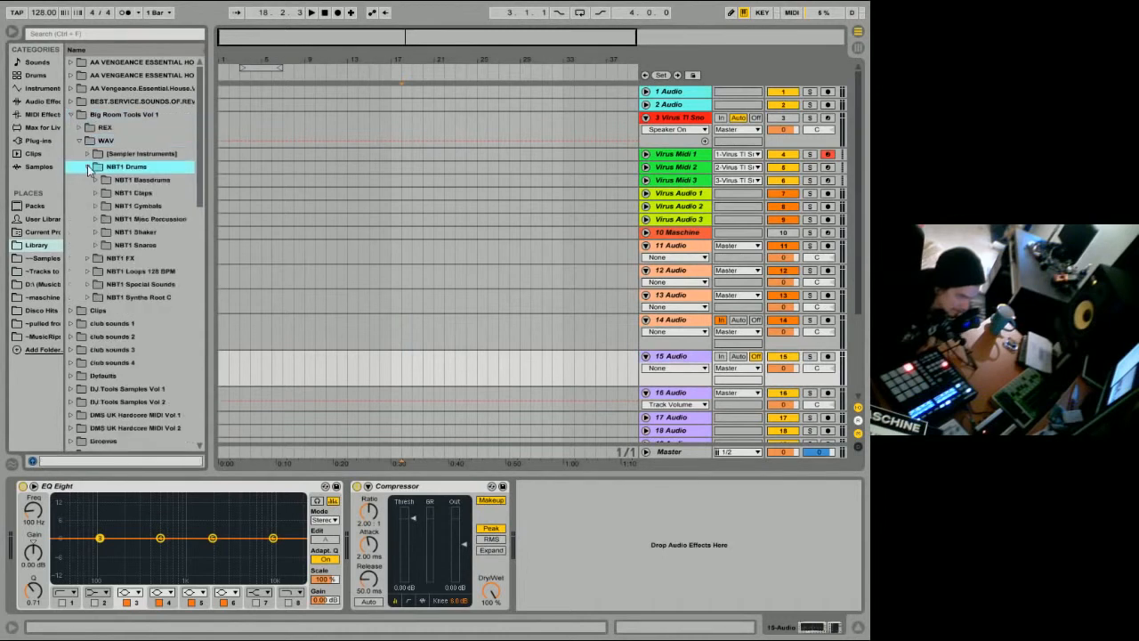
left_click(87, 166)
left_click(87, 192)
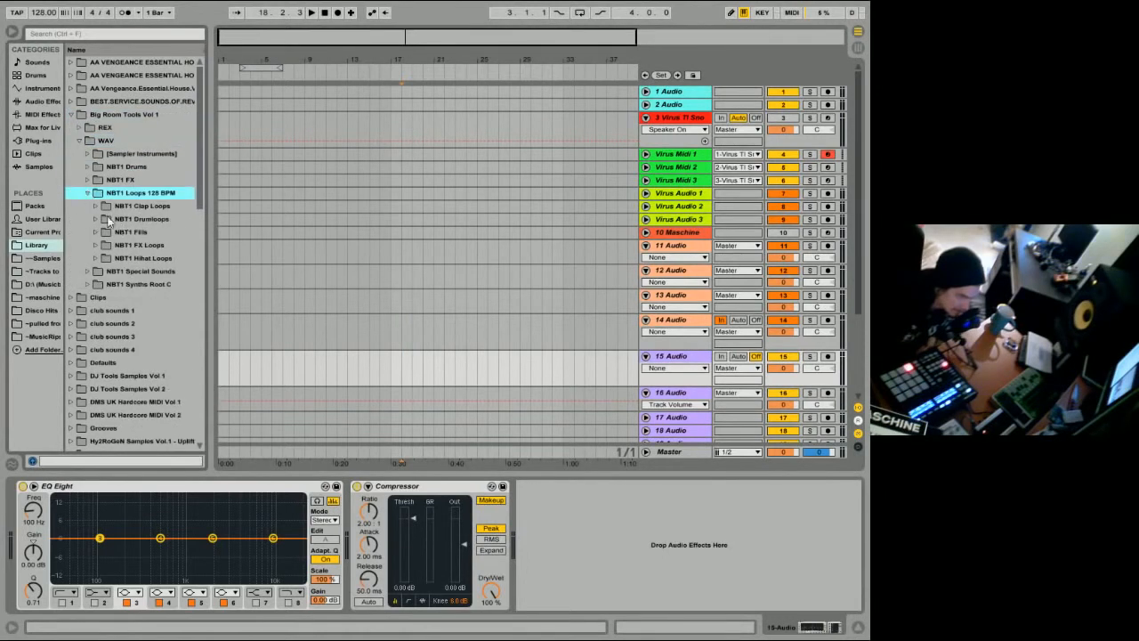
left_click(95, 219)
left_click(129, 259)
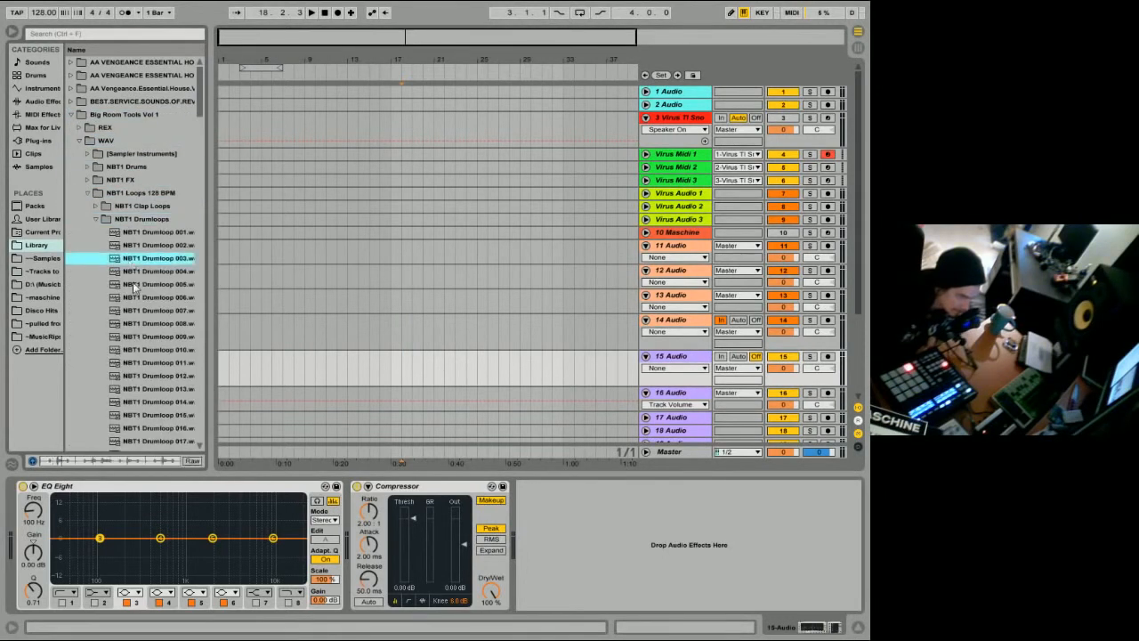
mouse_move(138, 261)
left_mouse_down()
mouse_move(358, 364)
mouse_move(394, 362)
mouse_move(394, 400)
left_mouse_up()
Place the NBT1 Bassdrum 021 sample from the NBT1 Drums folder at bar 17 on track 15 Audio.
left_click(95, 219)
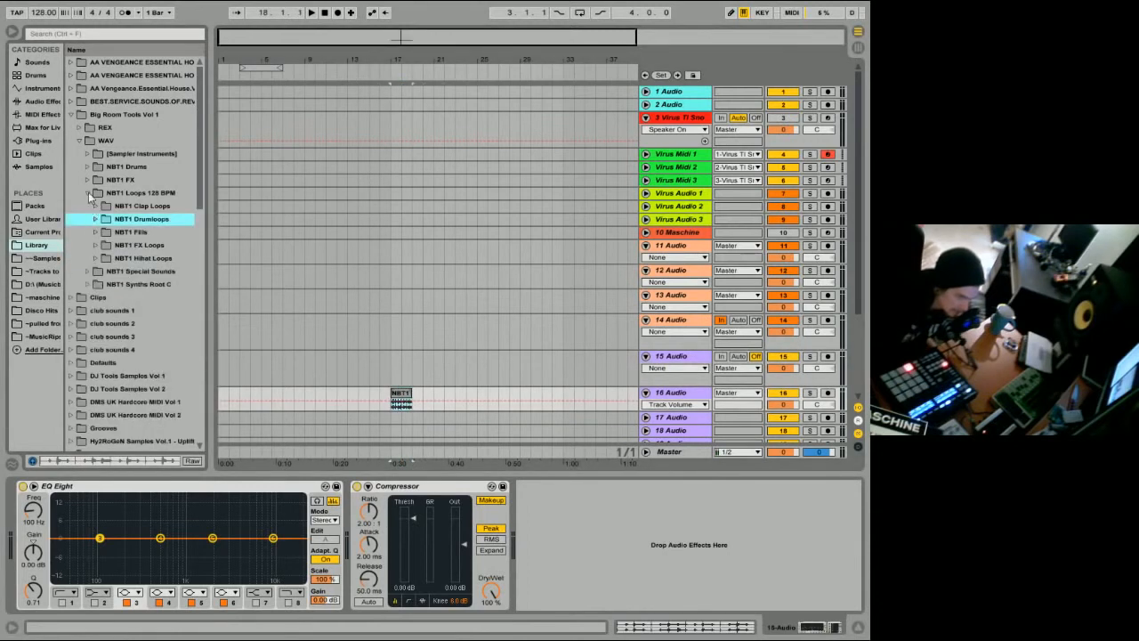
left_click(87, 192)
left_click(88, 167)
left_click(95, 178)
scroll(145, 253, "down", 5)
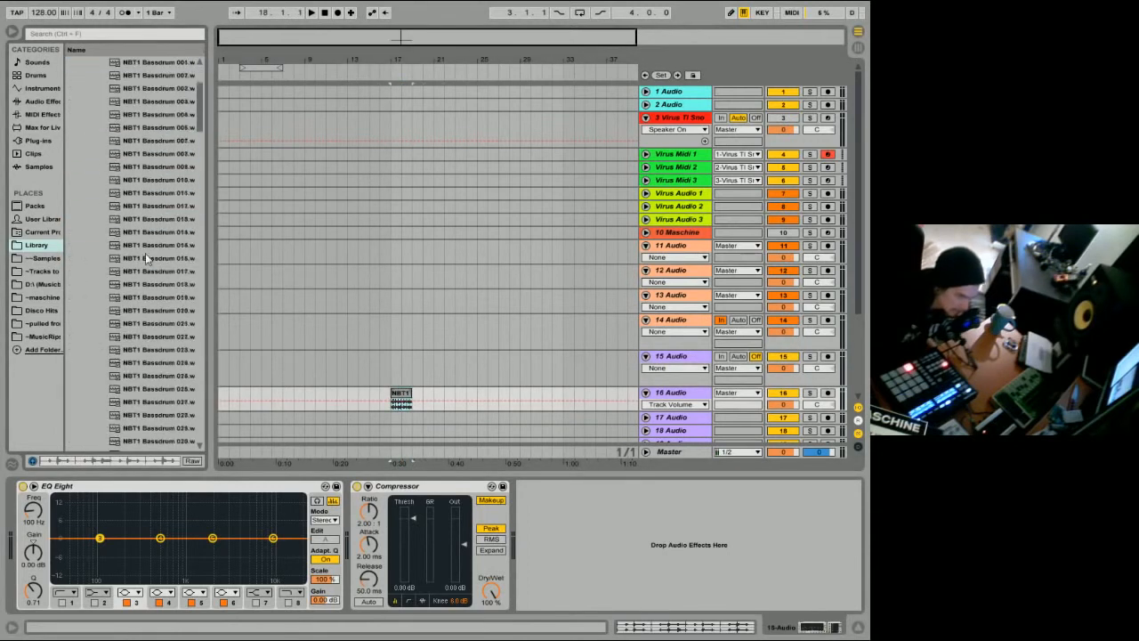
mouse_move(145, 255)
left_mouse_down()
mouse_move(350, 356)
mouse_move(392, 360)
left_mouse_up()
left_click_drag(399, 60, 345, 63)
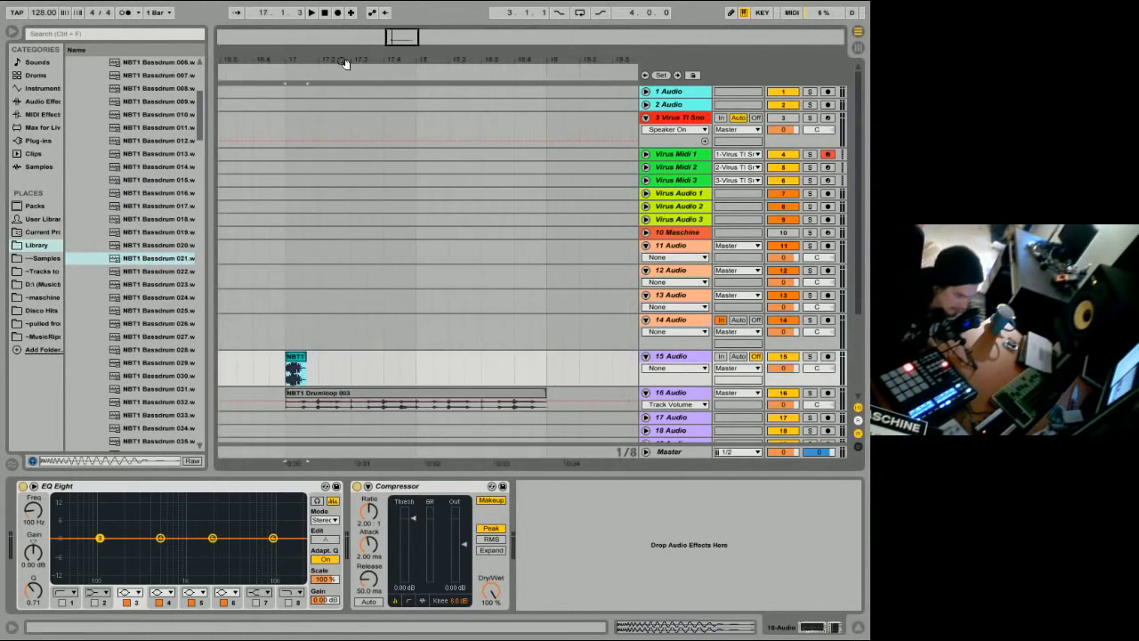
Audition bass drum samples between 020 and 027, and place NBT1 Bassdrum 026 at 17.2 on track 15 Audio.
left_click(152, 249)
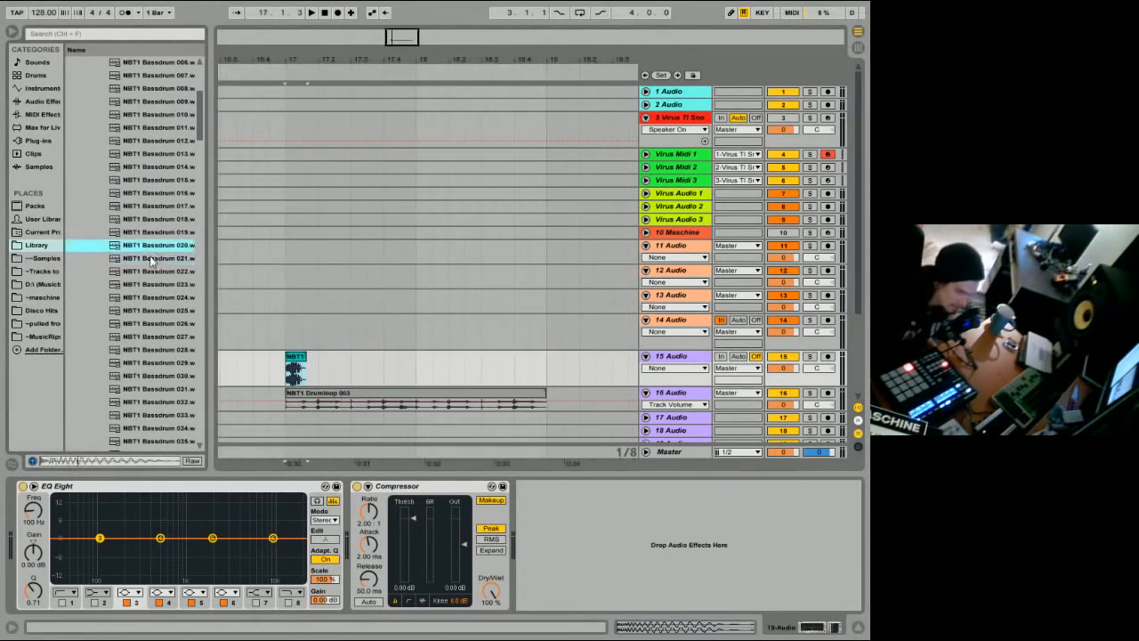
left_click(151, 256)
left_click(153, 250)
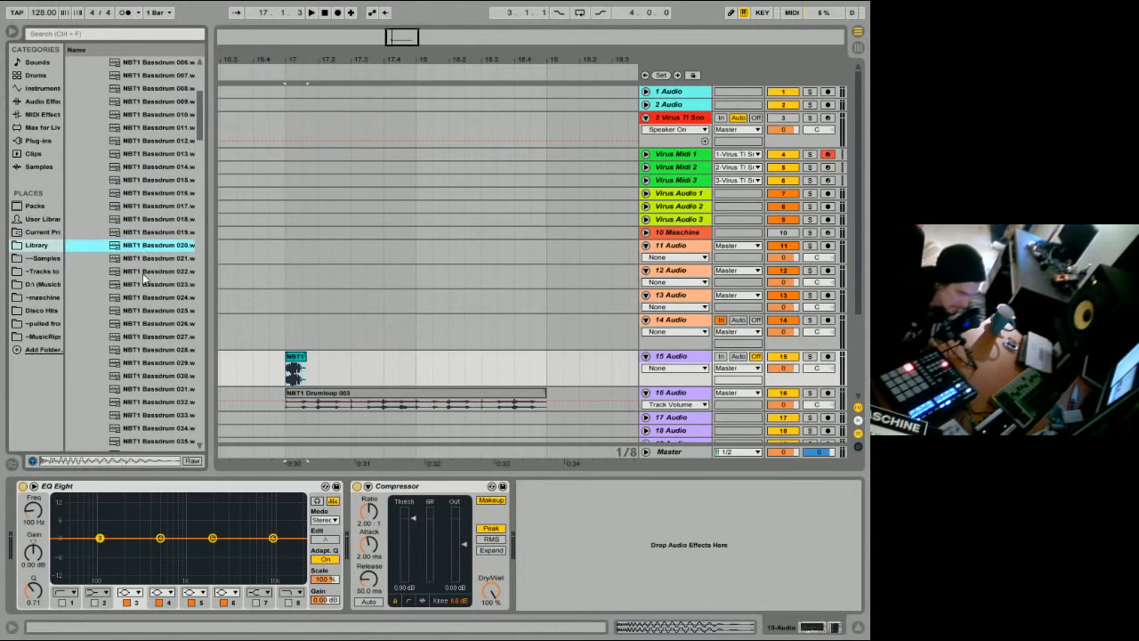
left_click(144, 273)
left_click(127, 298)
left_click(131, 311)
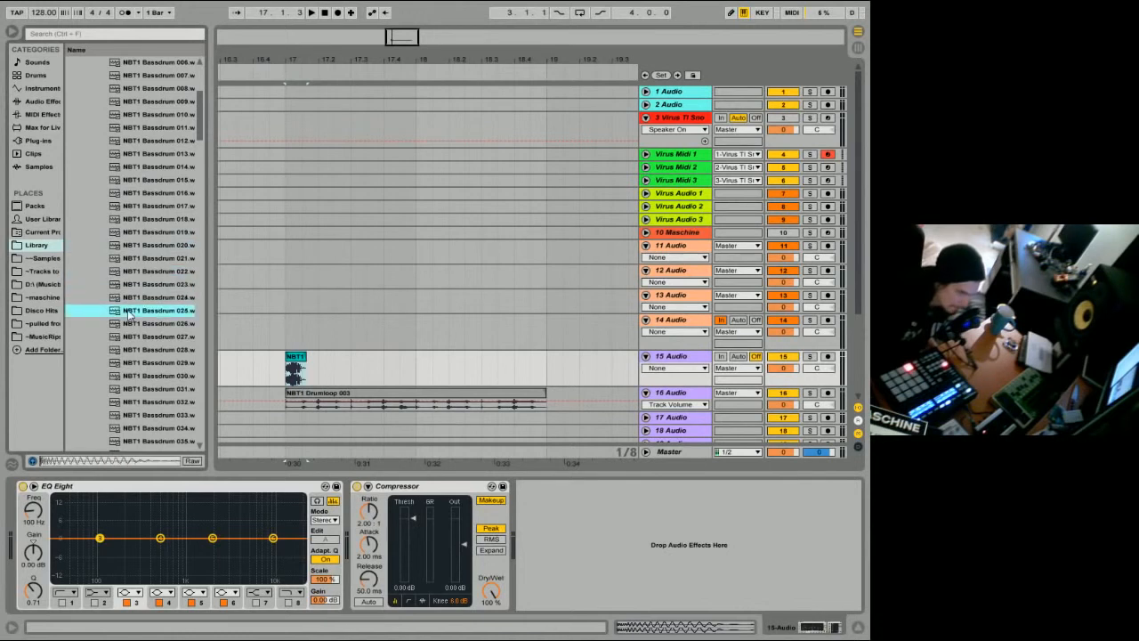
left_click(129, 324)
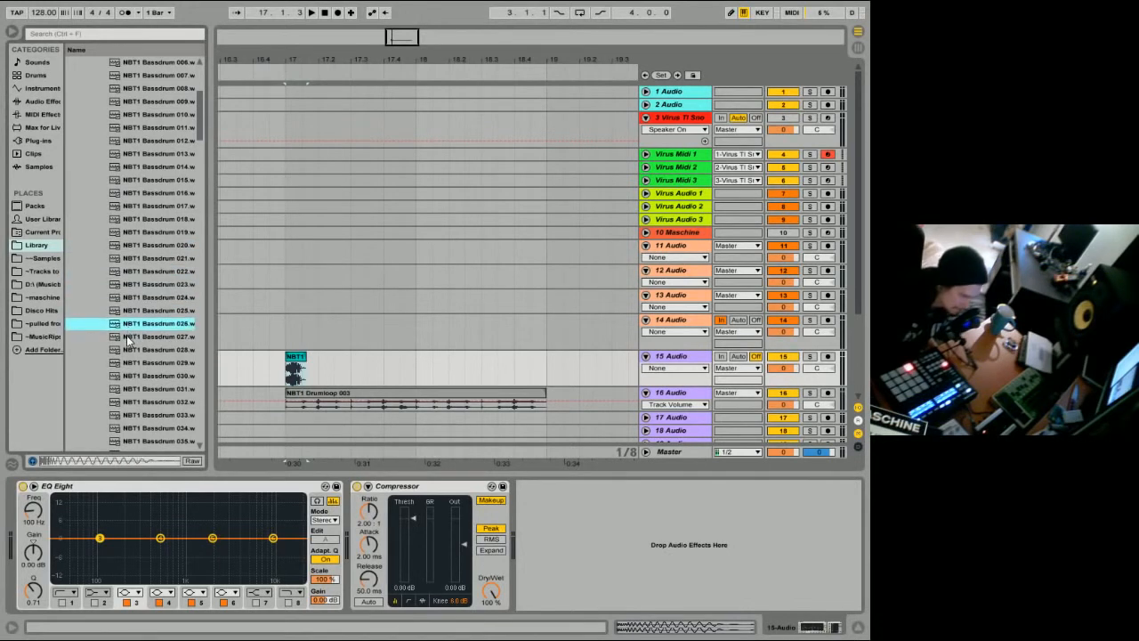
left_click(129, 337)
left_click(131, 326)
left_click_drag(132, 328, 327, 367)
Solo track 15 Audio, make it taller and play from the Bassdrum 021 clip.
left_click(808, 358)
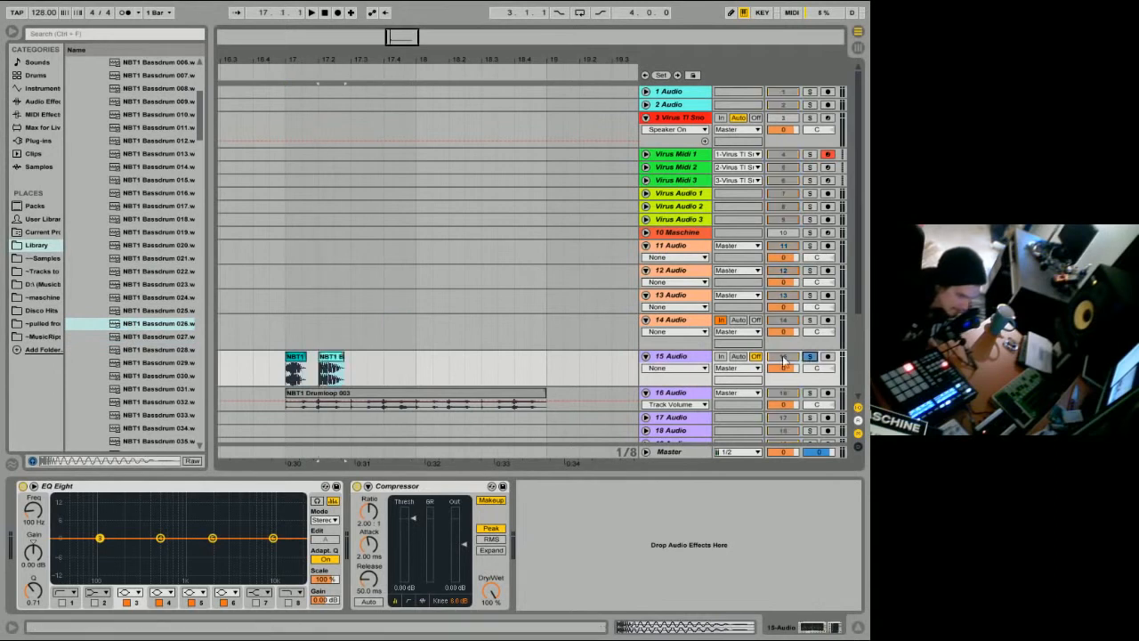
left_click(294, 357)
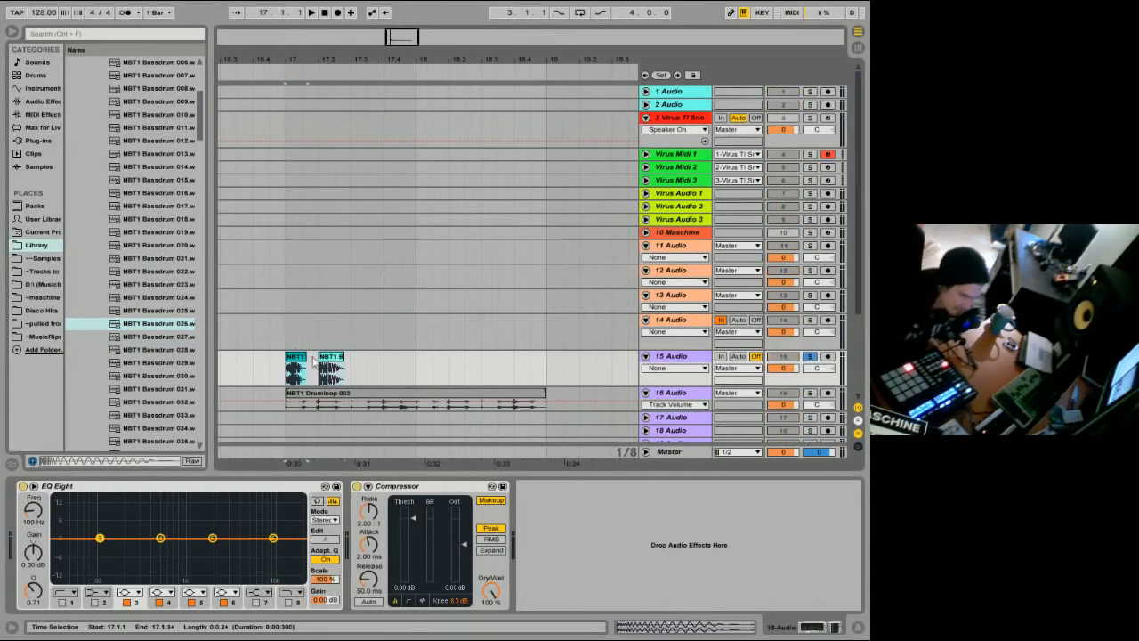
left_click_drag(784, 386, 784, 433)
key("space")
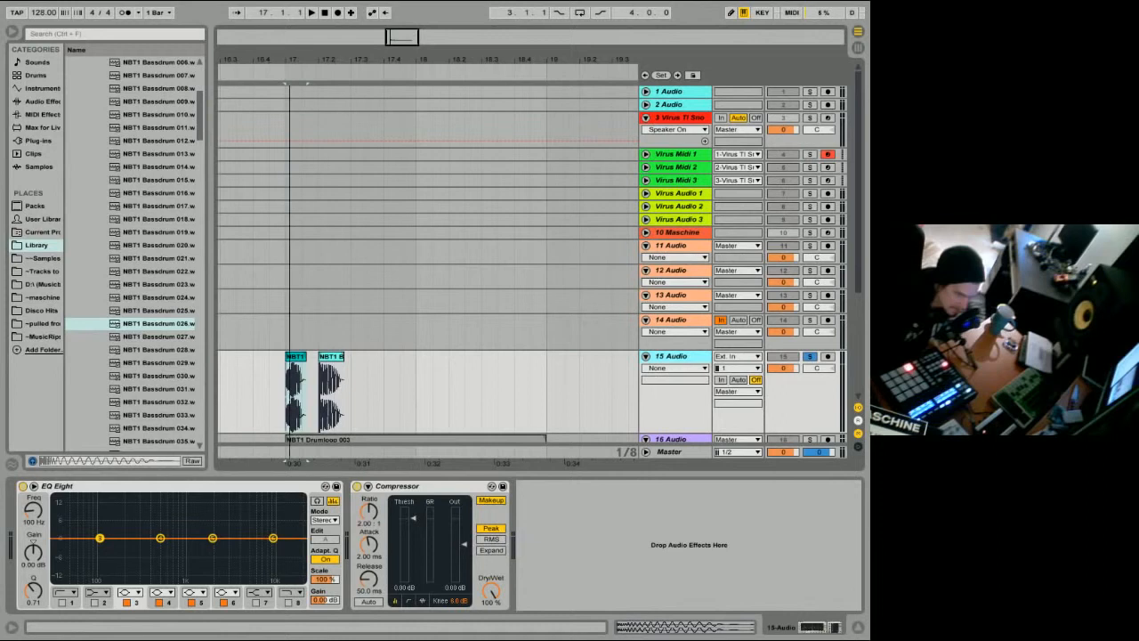
Show the clip fades on track 15 Audio and play the Bassdrum 021 clip.
scroll(383, 299, "up", 5)
right_click(312, 393)
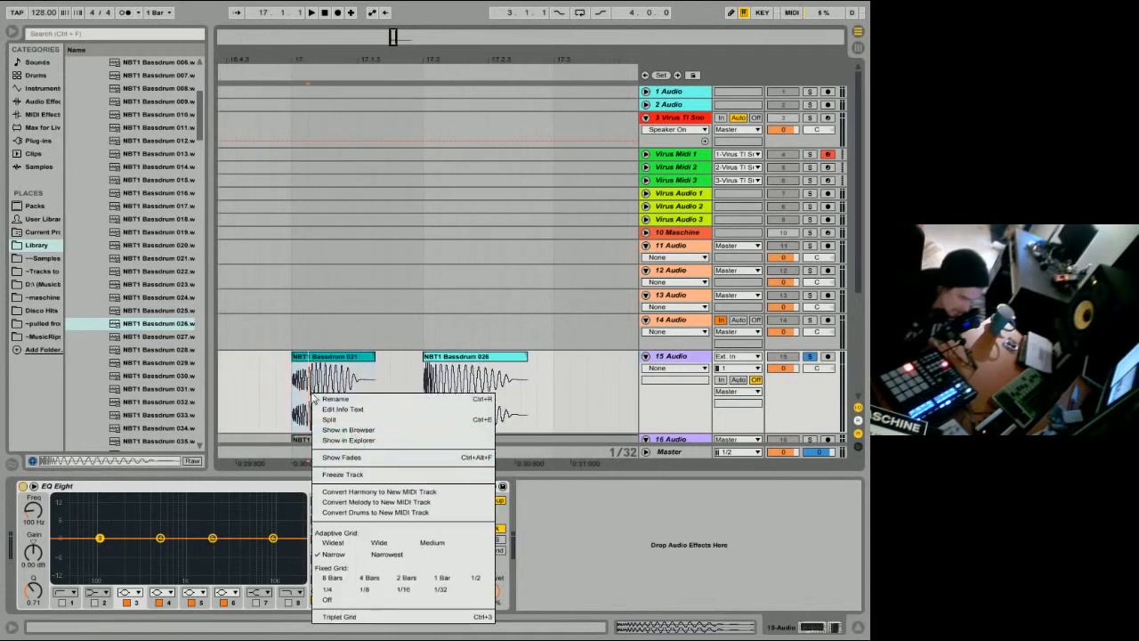
left_click(360, 459)
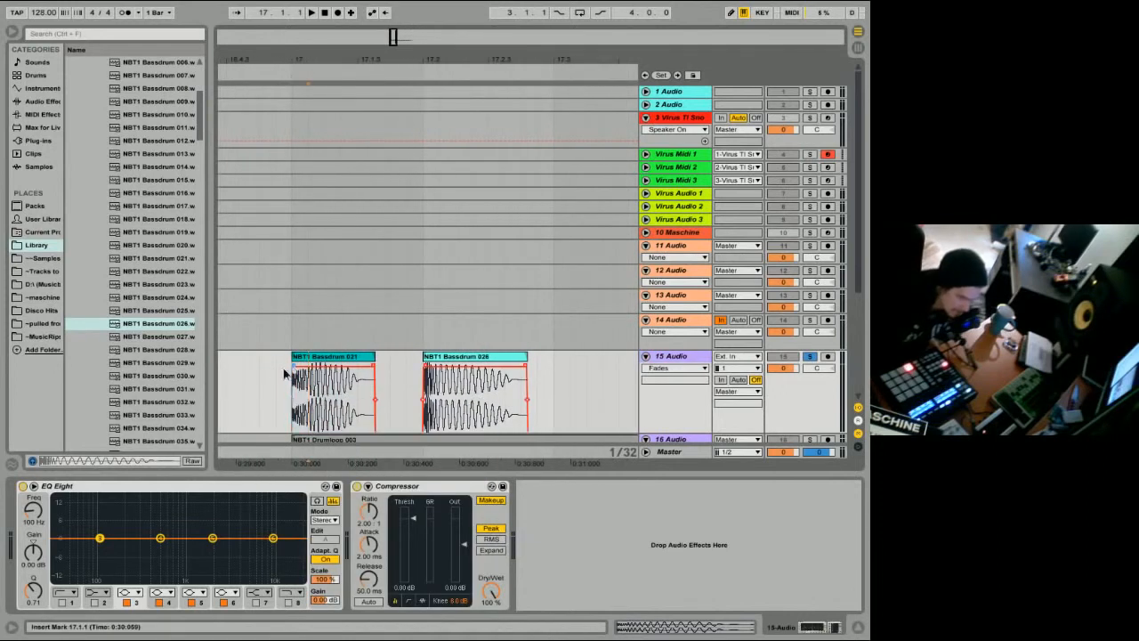
left_click(307, 357)
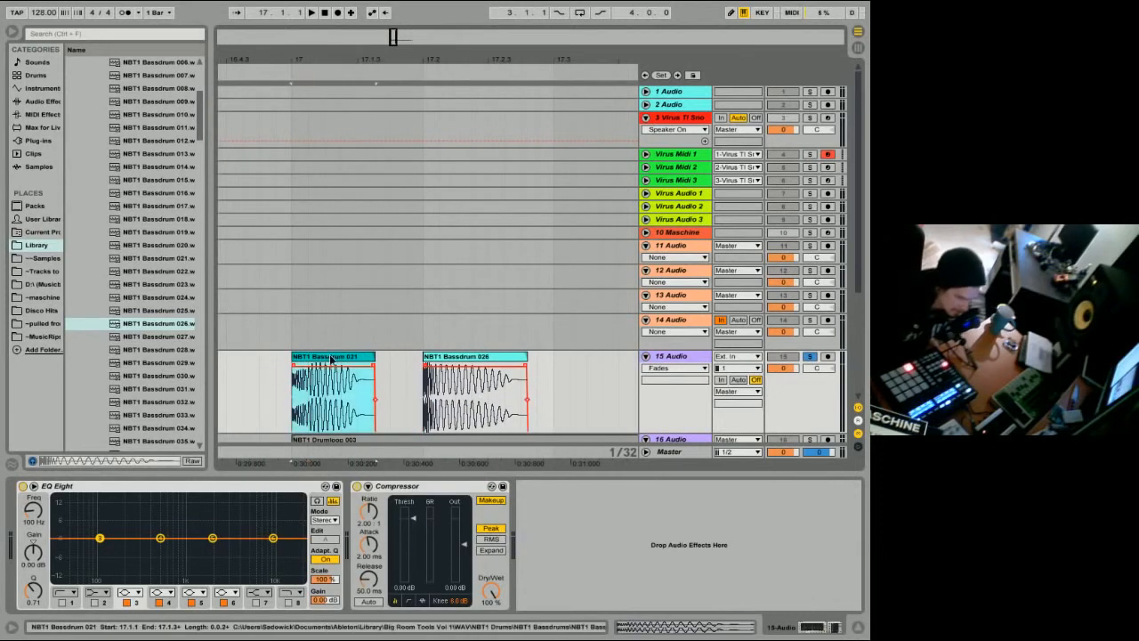
key("space")
key("space")
Move the first 1/32 note of the Bassdrum 026 clip onto the start of Bassdrum 021 at 17.1.1.
left_click(424, 398)
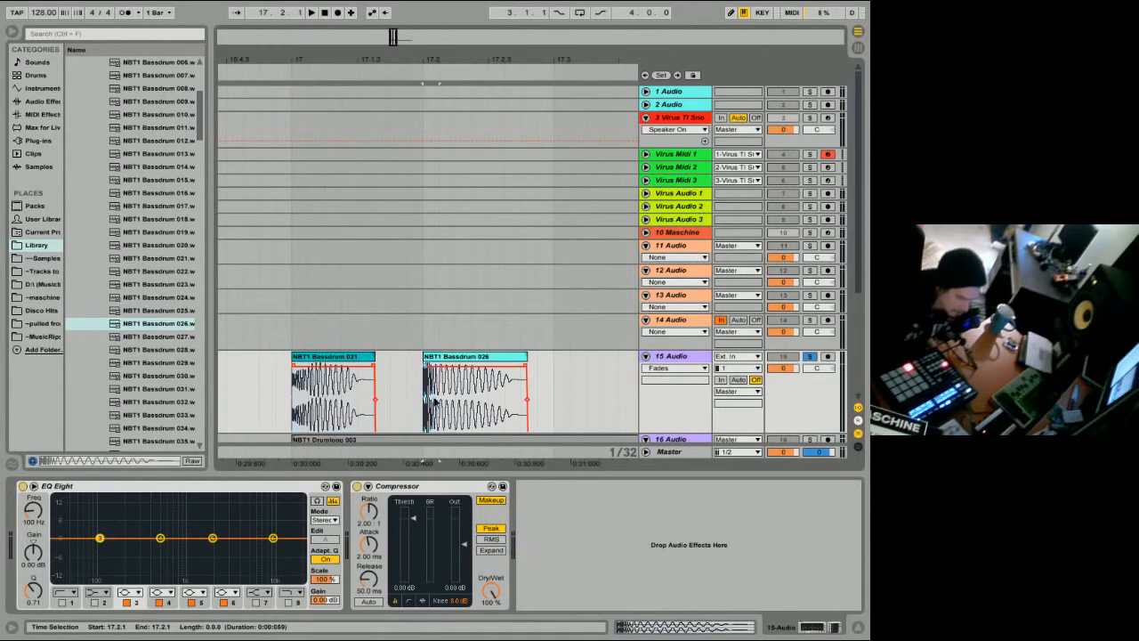
left_click(325, 392)
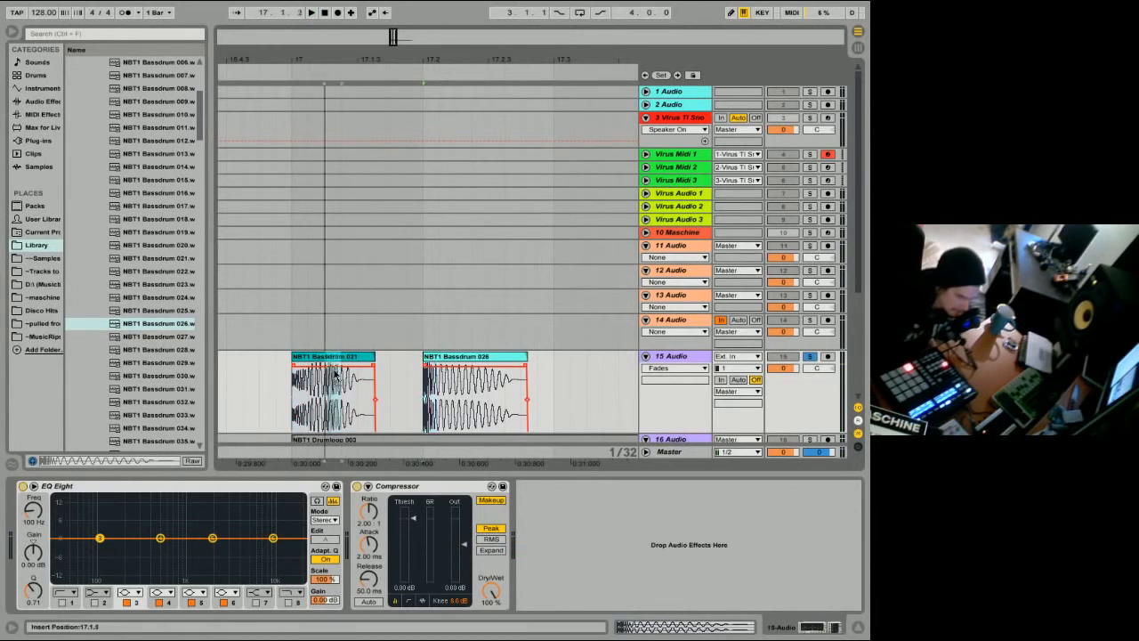
left_click(294, 374)
Crossfade the Bassdrum 026 attack slice into Bassdrum 021 over nearly the full length of the slice.
right_click(322, 392)
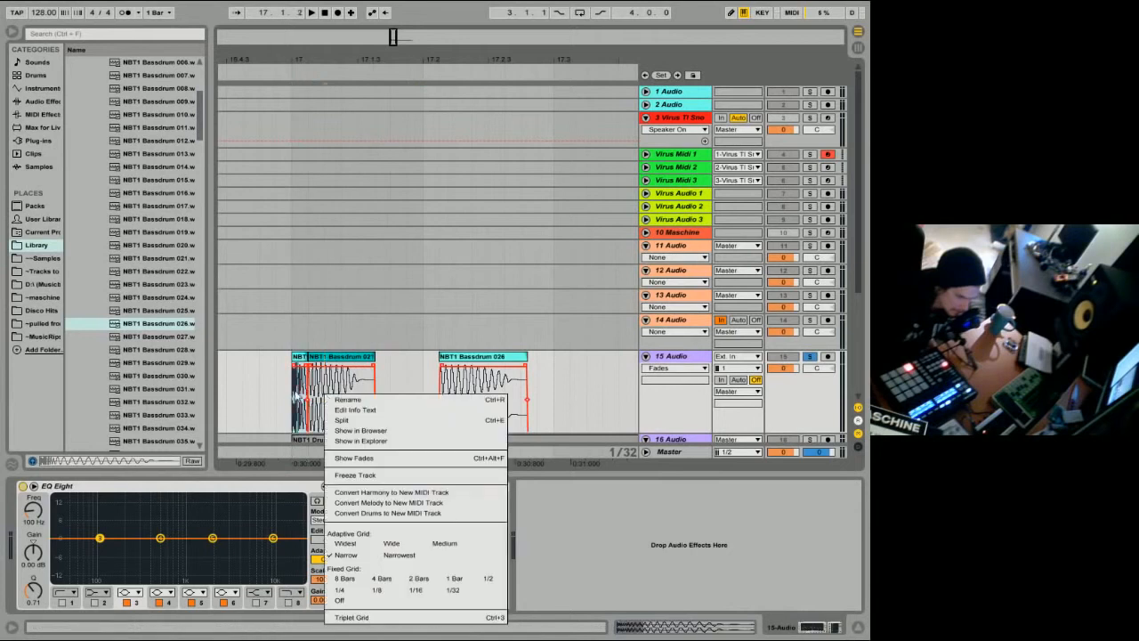
right_click(264, 389)
right_click(339, 379)
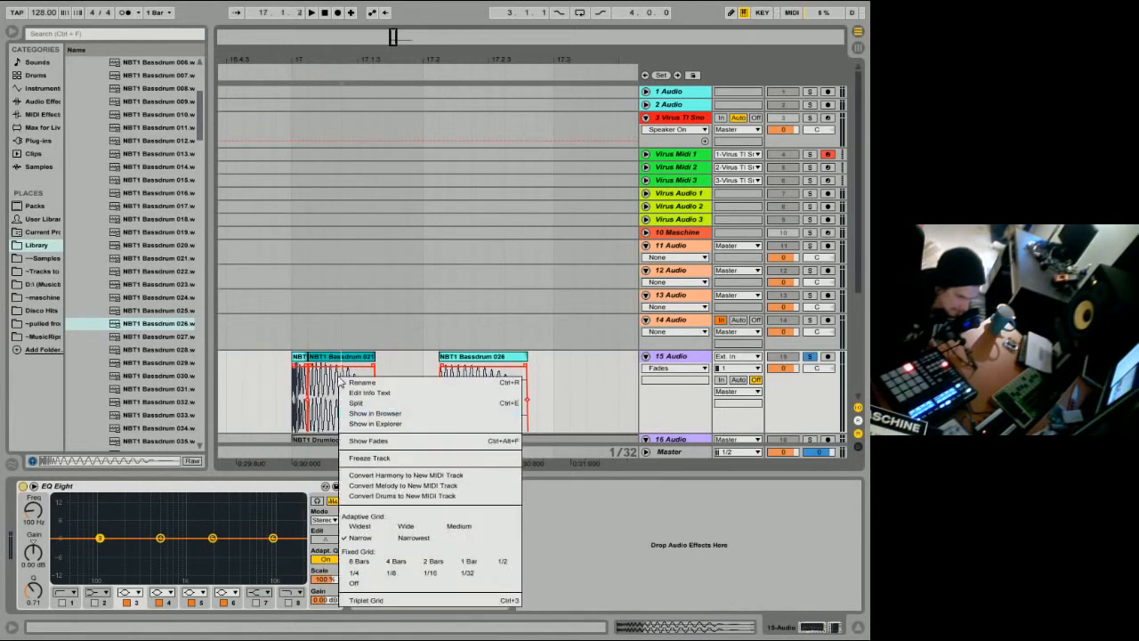
left_click(385, 441)
right_click(338, 395)
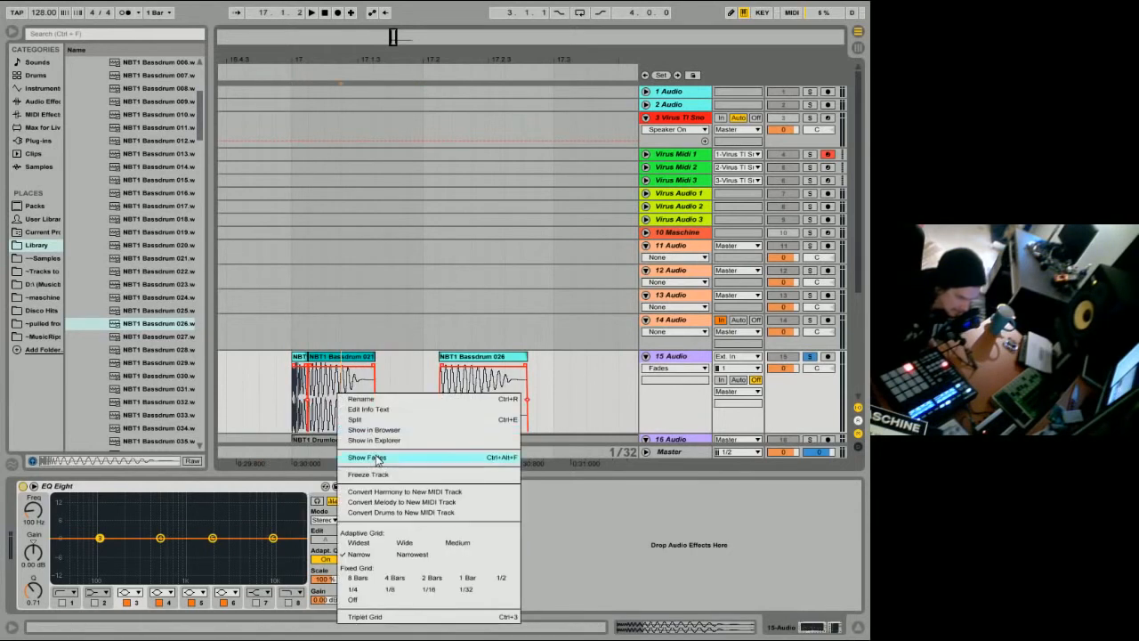
left_click(377, 457)
left_click_drag(316, 77, 318, 178)
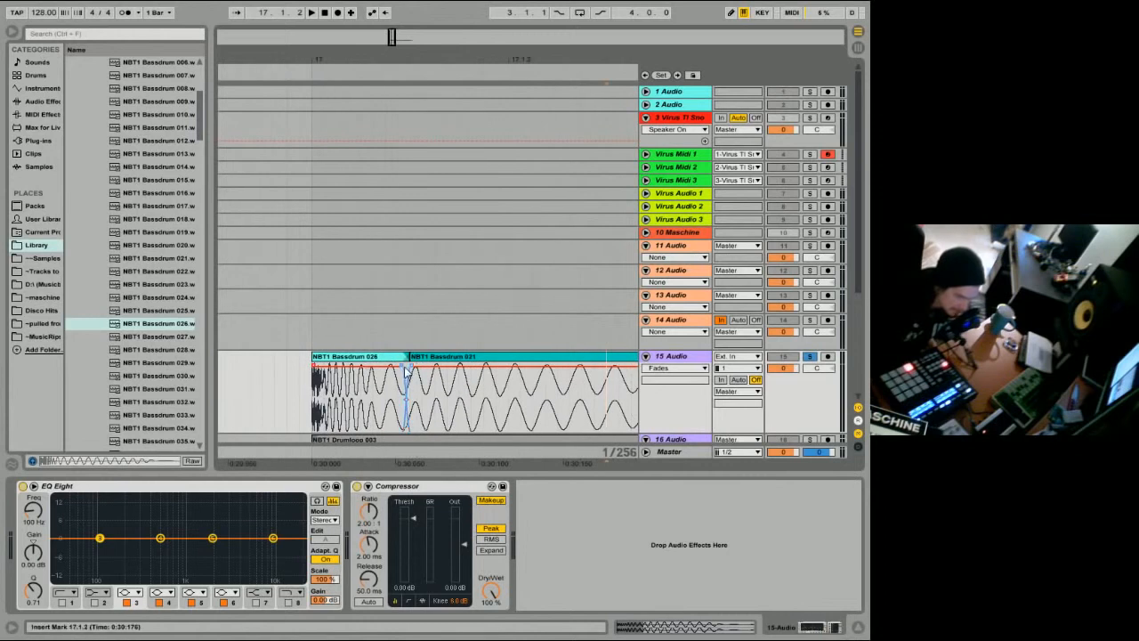
left_click_drag(407, 372, 323, 372)
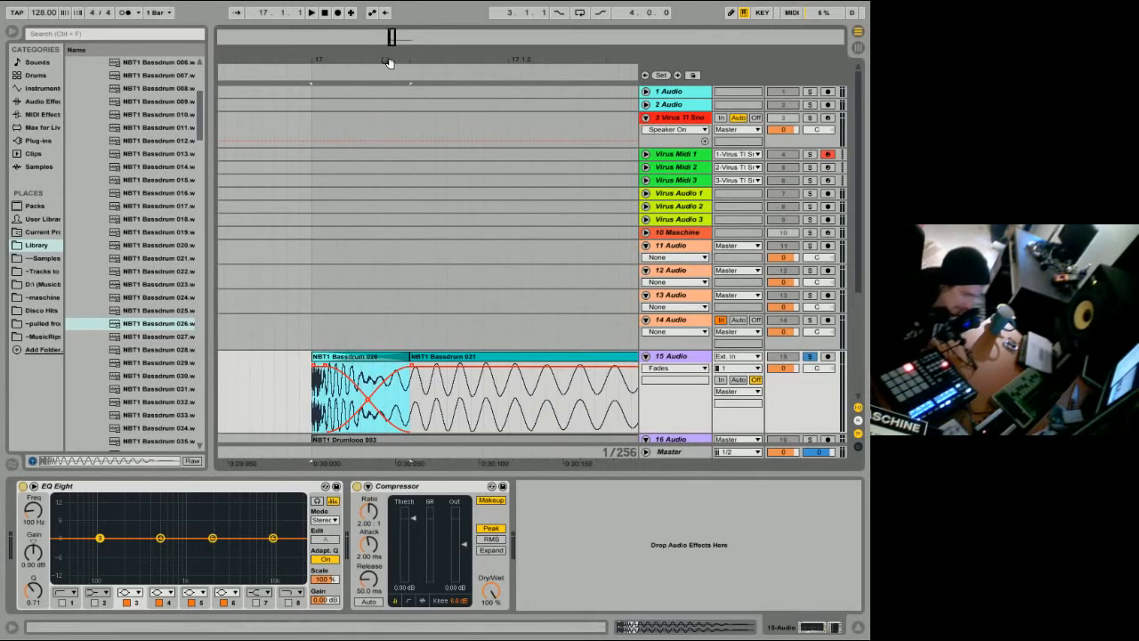
left_click_drag(388, 62, 361, 62)
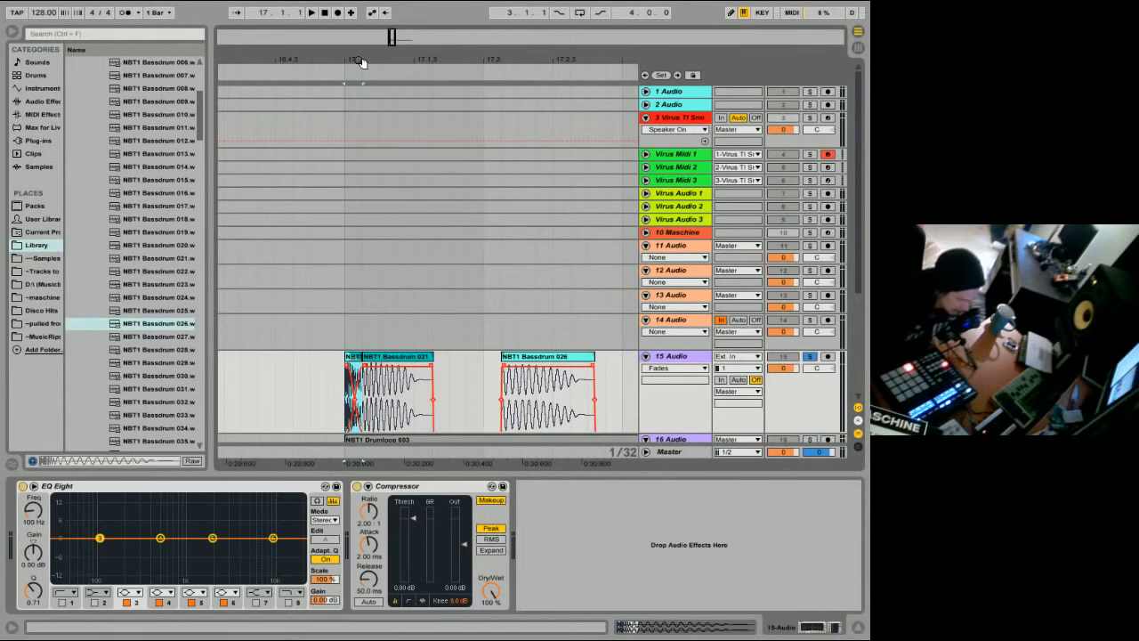
Extend the trimmed start of the separate Bassdrum 026 clip back to 17.2 and play the layered kick against it.
left_click_drag(474, 392, 341, 406)
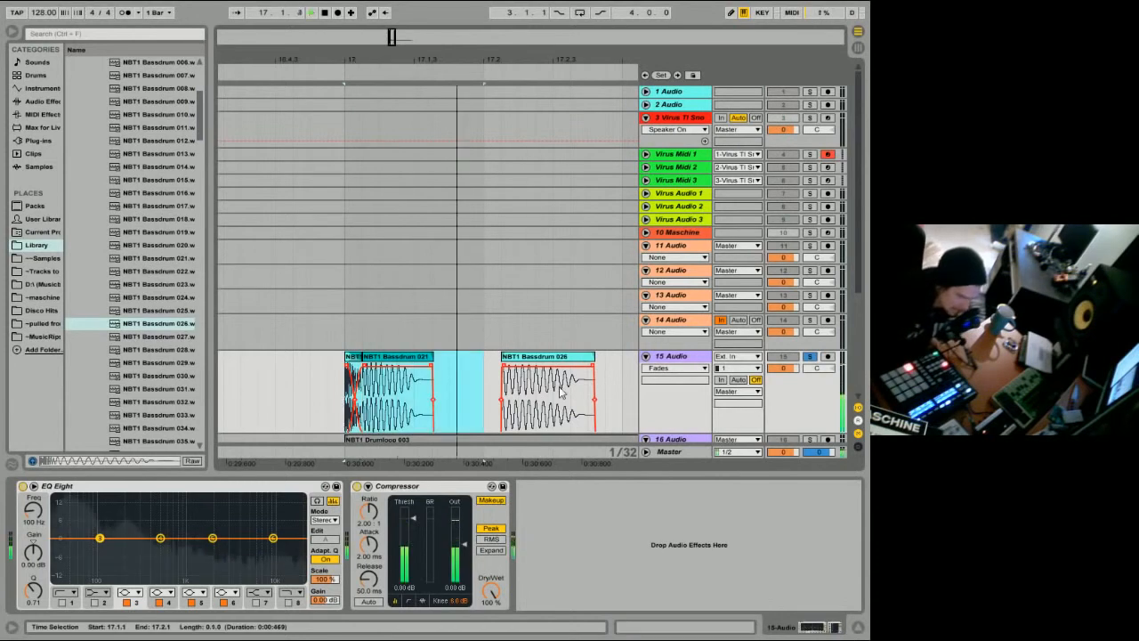
left_click_drag(561, 392, 543, 392)
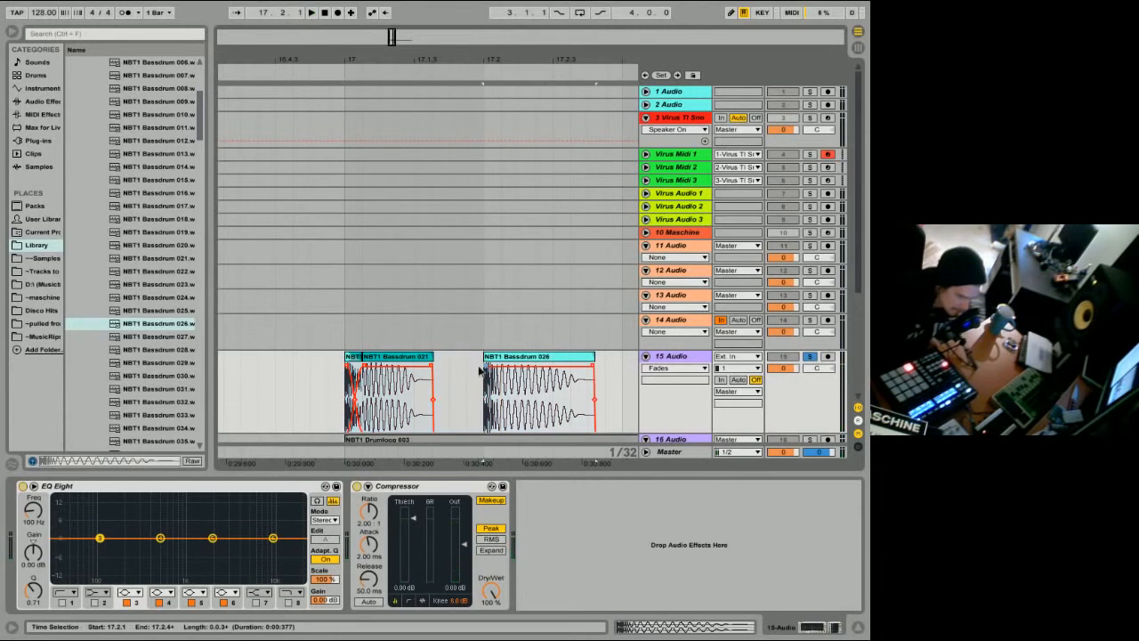
left_click(353, 363)
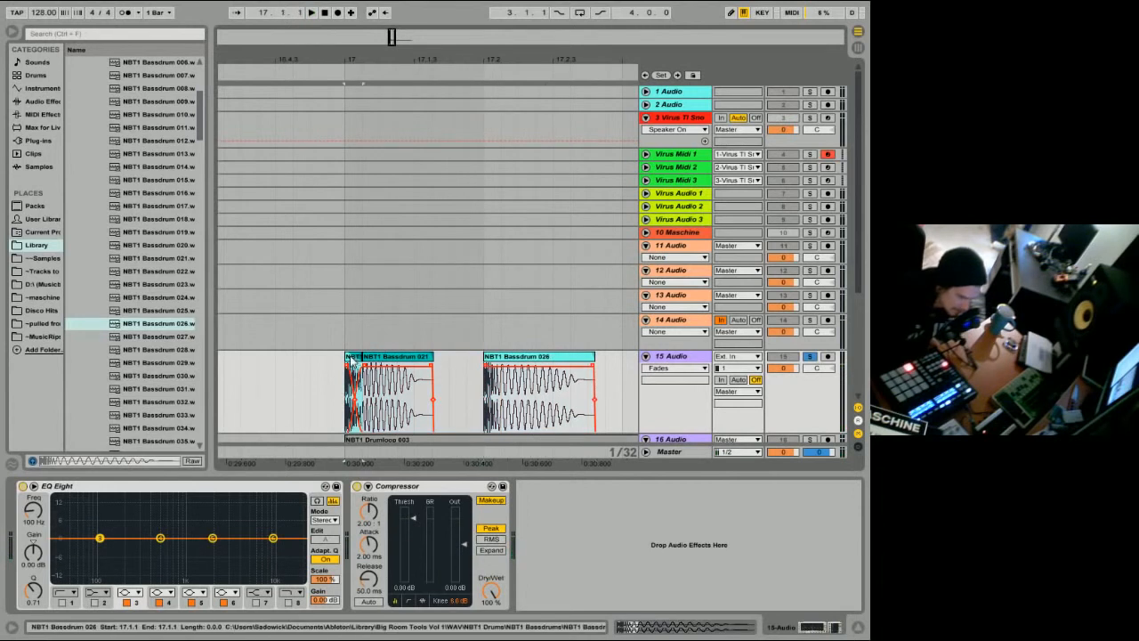
key("space")
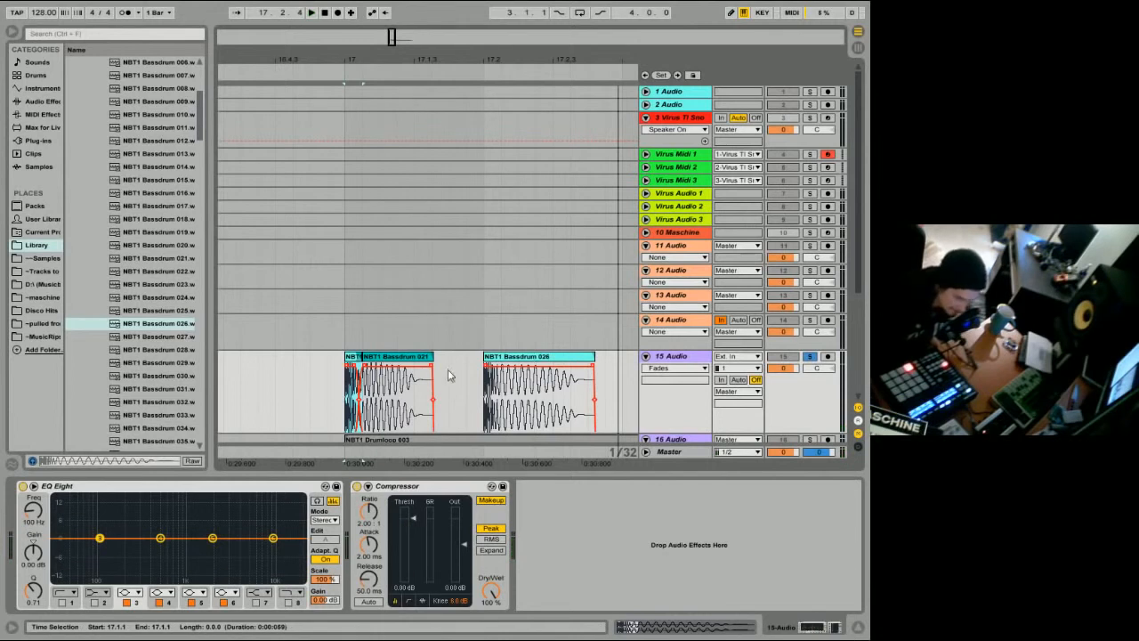
Transpose the Bassdrum 021 clip down 3 semitones and play the layered kick from its start.
left_click(409, 356)
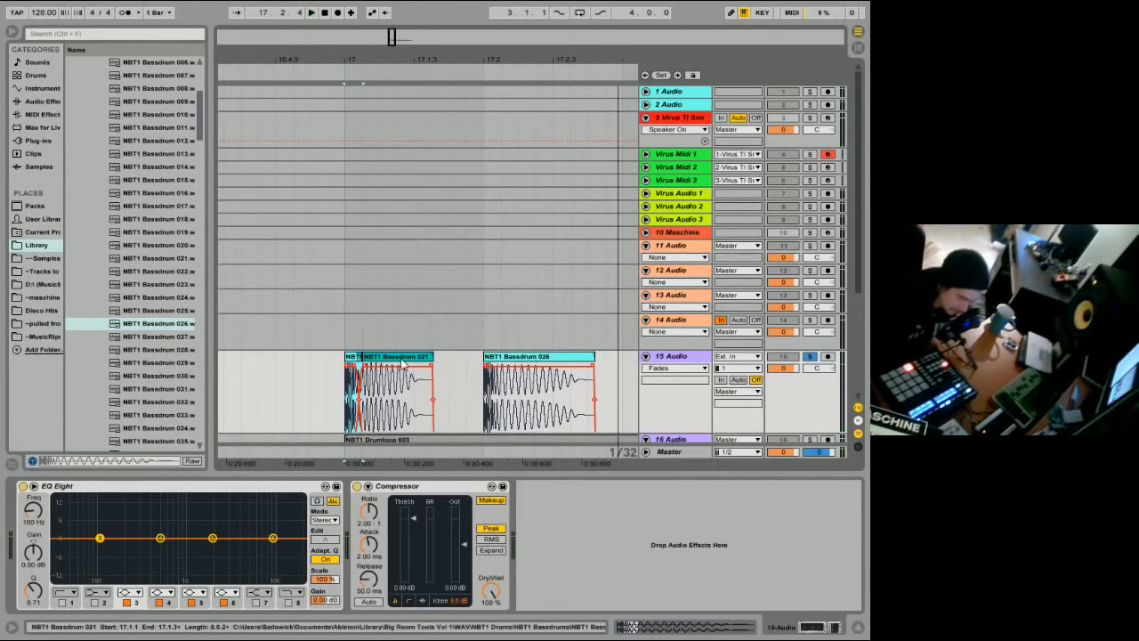
left_click(719, 630)
left_click_drag(82, 574, 82, 570)
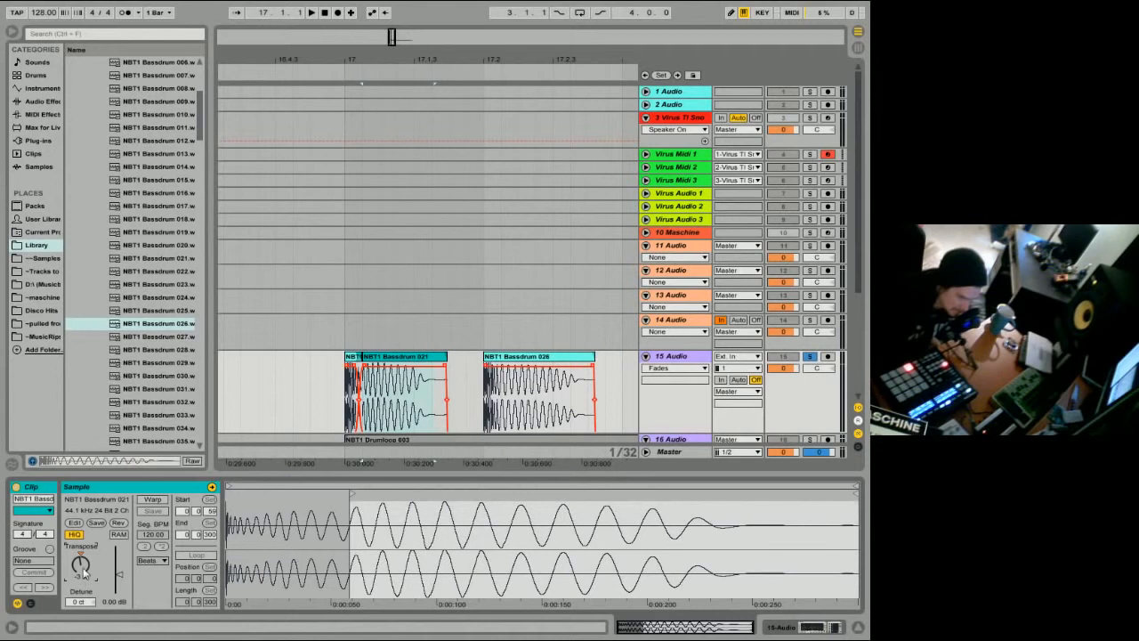
key("space")
key("space")
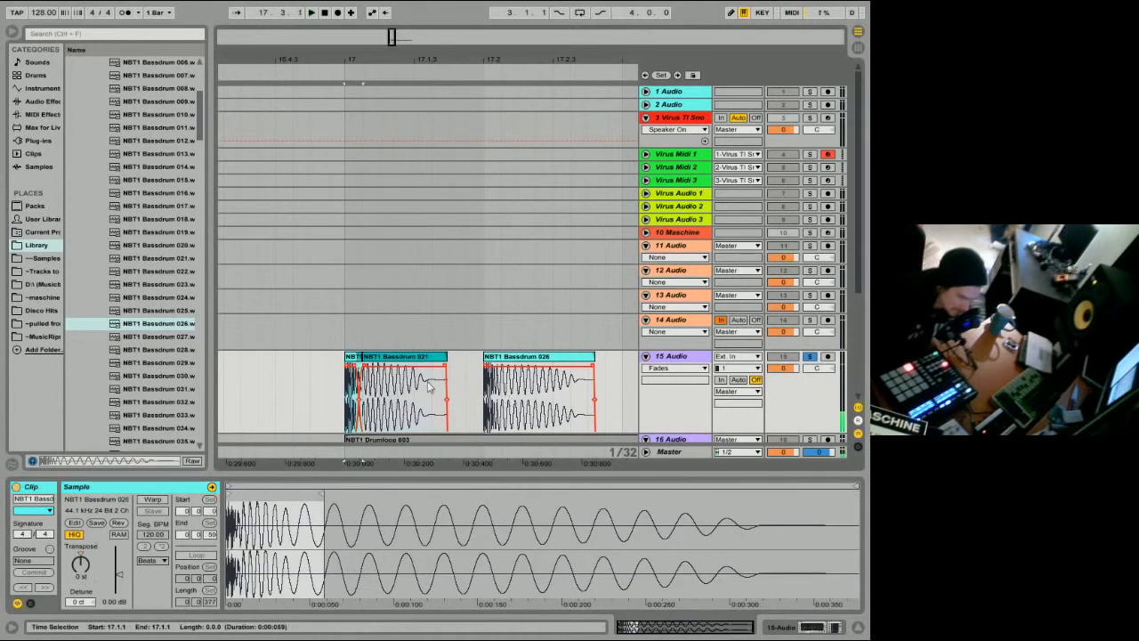
Delete the separate Bassdrum 026 clip at 17.2 from track 15 Audio.
left_click(504, 360)
key("Delete")
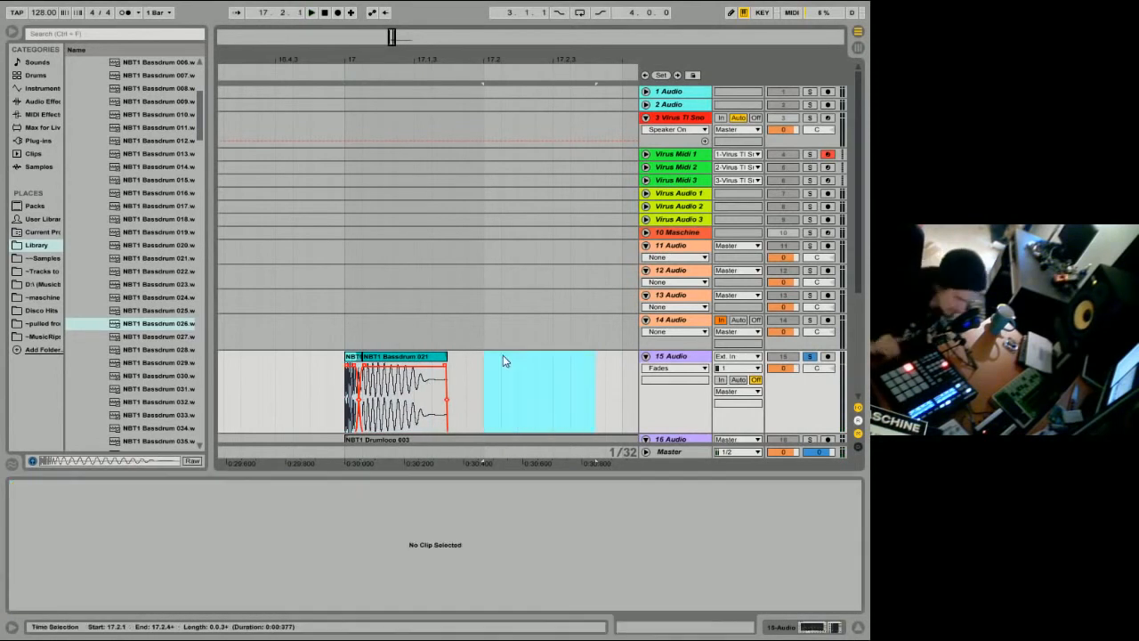
left_click(500, 378)
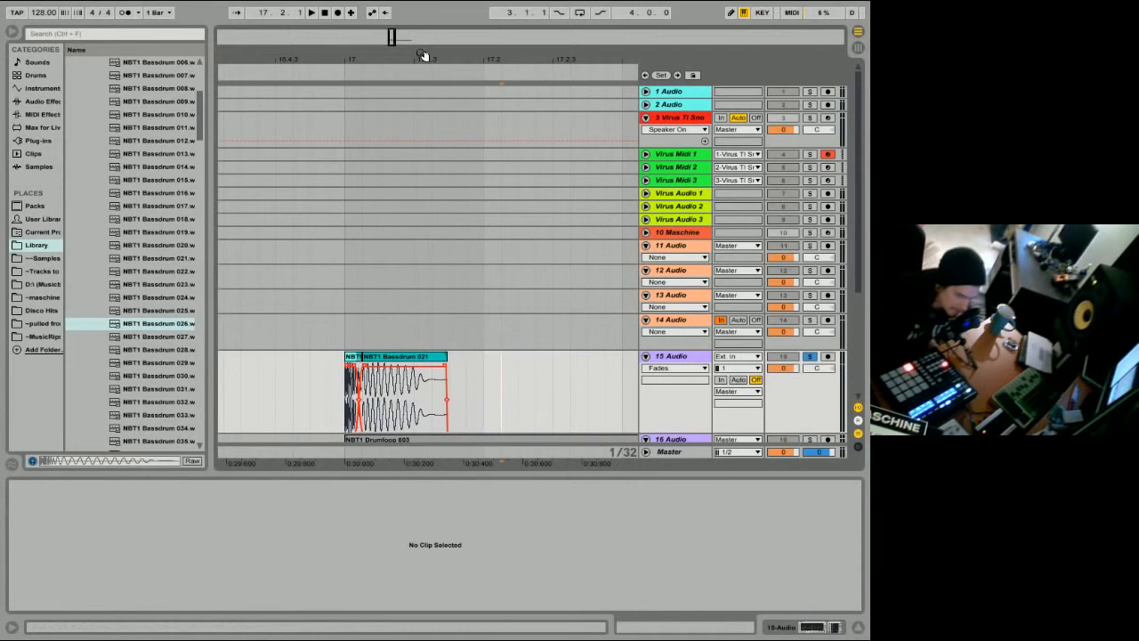
Duplicate the one-beat layered kick on track 15 Audio three times to fill bar 17 with four kicks.
left_click_drag(424, 56, 321, 86)
scroll(491, 352, "down", 3)
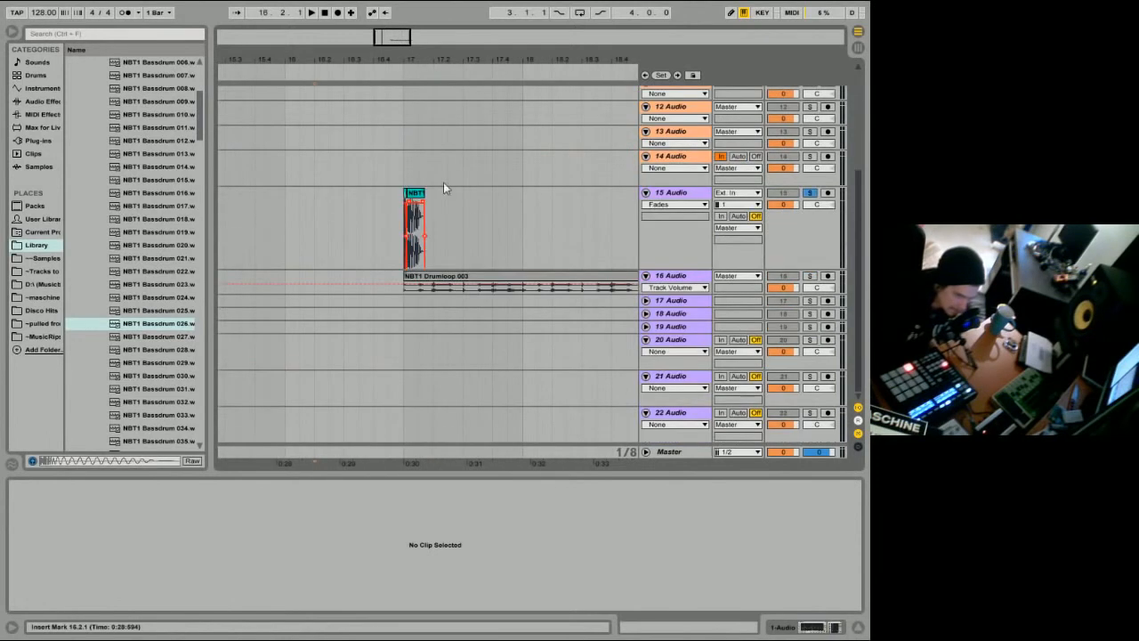
left_click_drag(443, 189, 399, 225)
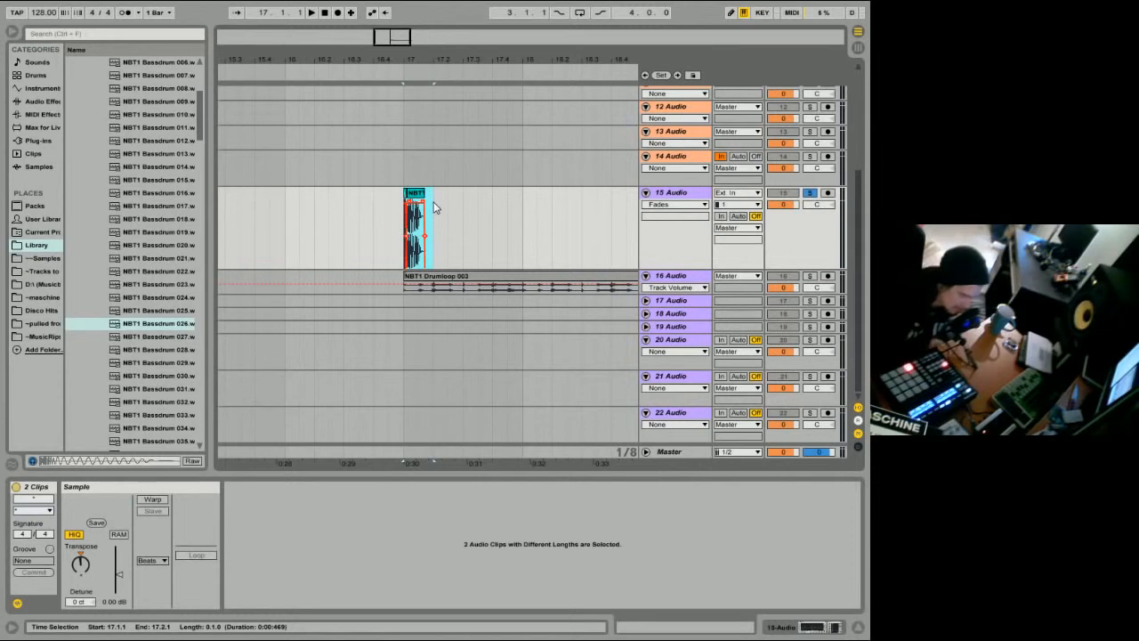
left_click_drag(434, 207, 400, 221)
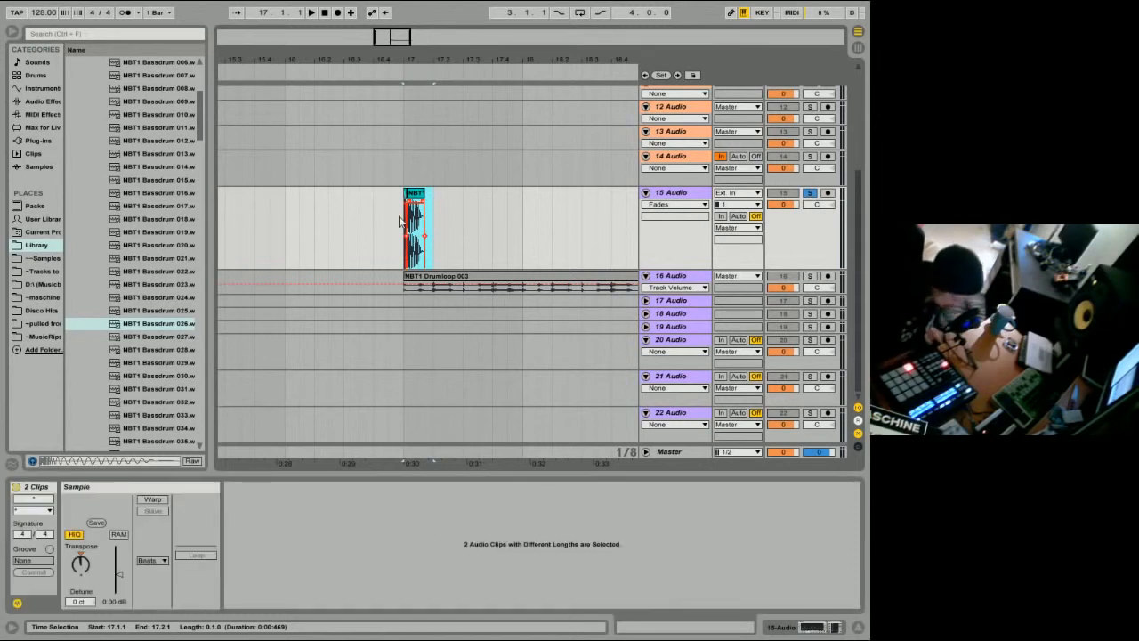
key("ctrl+d")
key("ctrl+d")
key("ctrl+d")
left_click(540, 257)
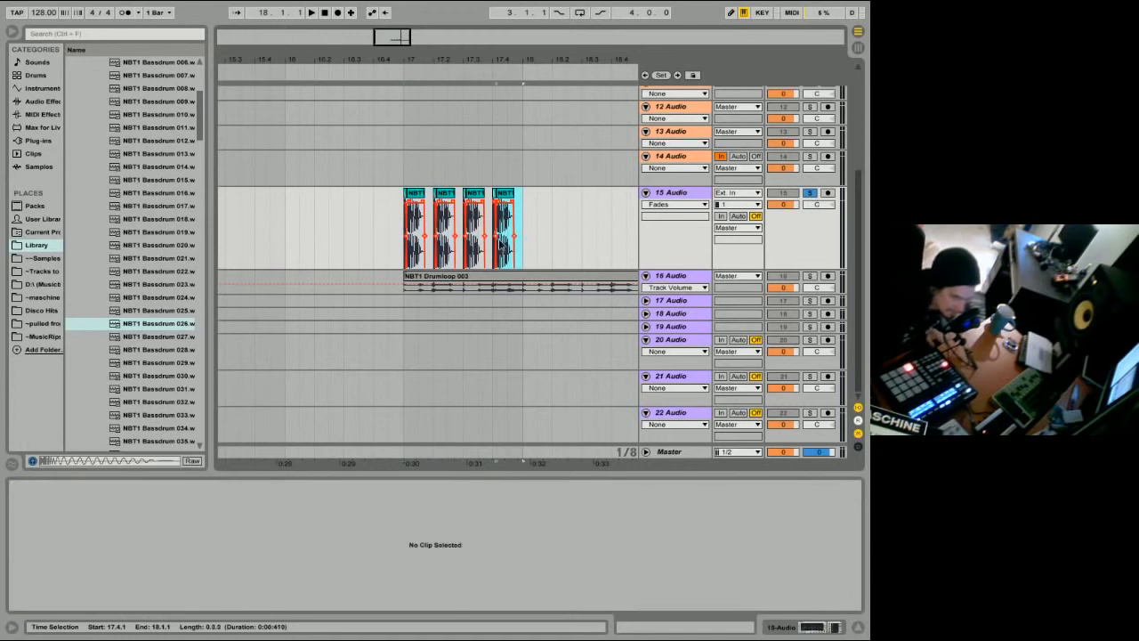
Loop bar 17 around the four kicks, start playback and unsolo track 15 Audio.
right_click(422, 195)
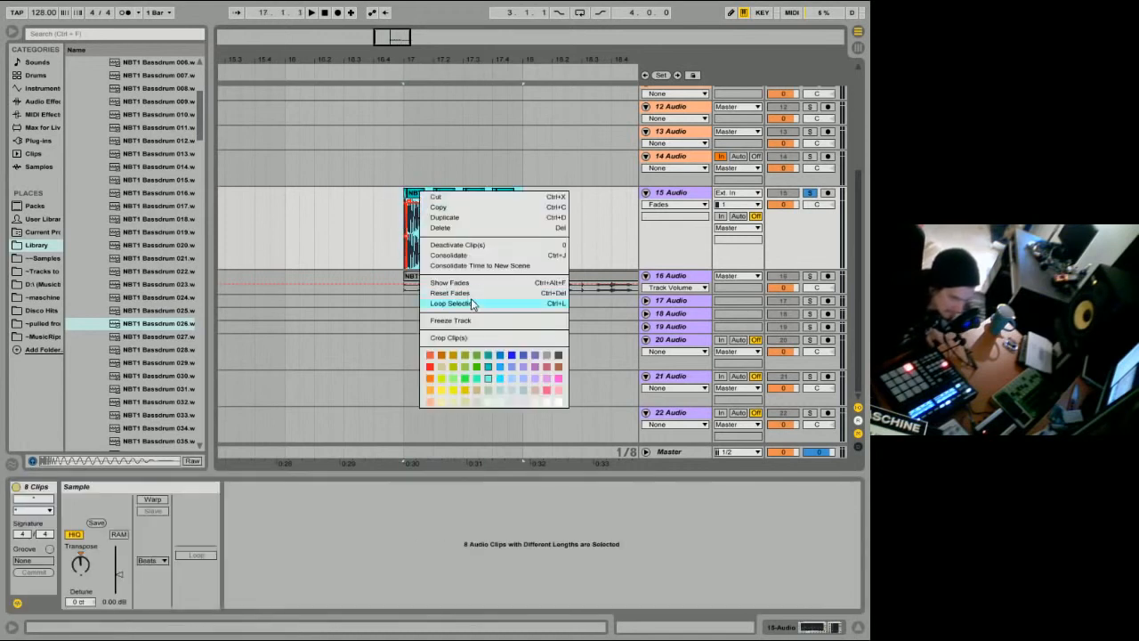
left_click(472, 303)
key("space")
left_click(812, 193)
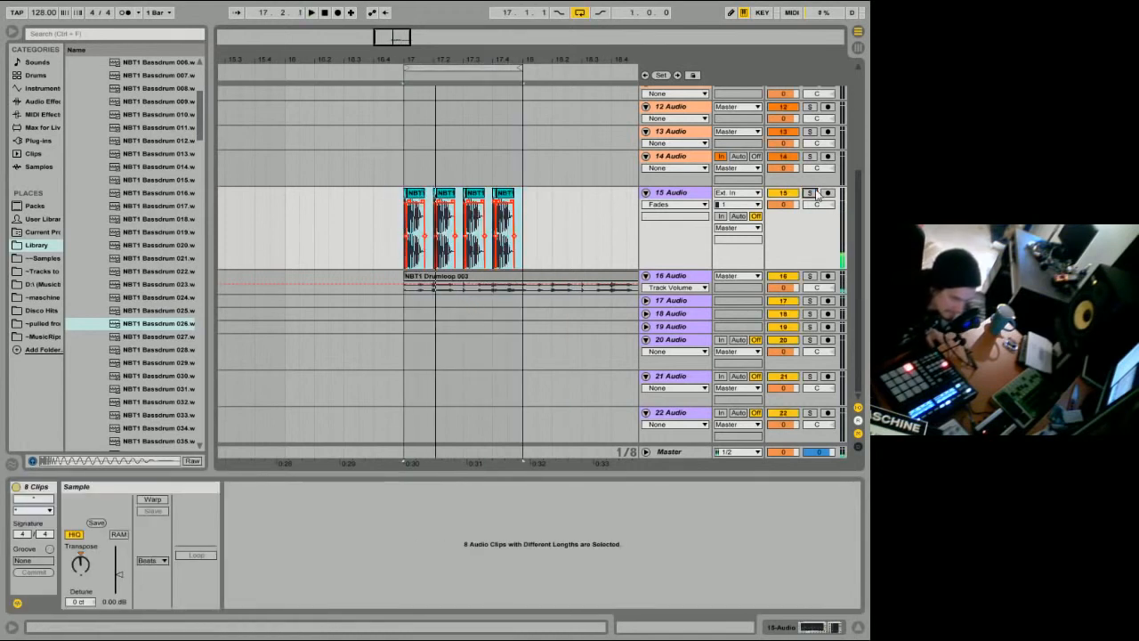
Lower track 15 Audio's volume to -2.7 dB and track 16 Audio's to -0.8 dB, and reduce track 15's height.
left_click_drag(786, 205, 783, 288)
key("space")
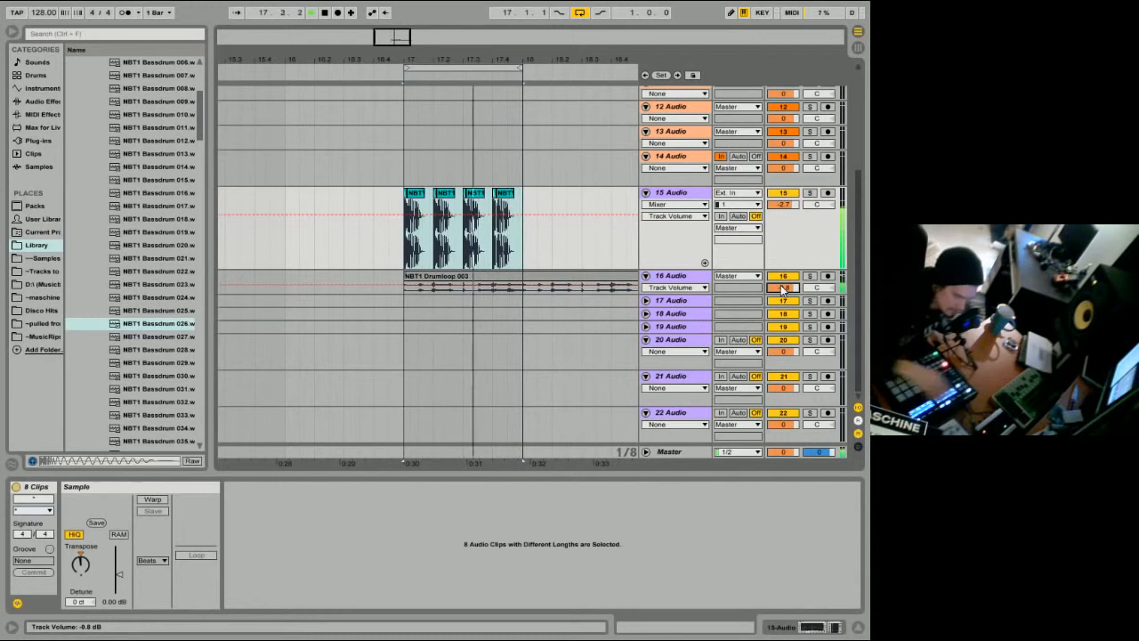
left_click_drag(797, 269, 798, 235)
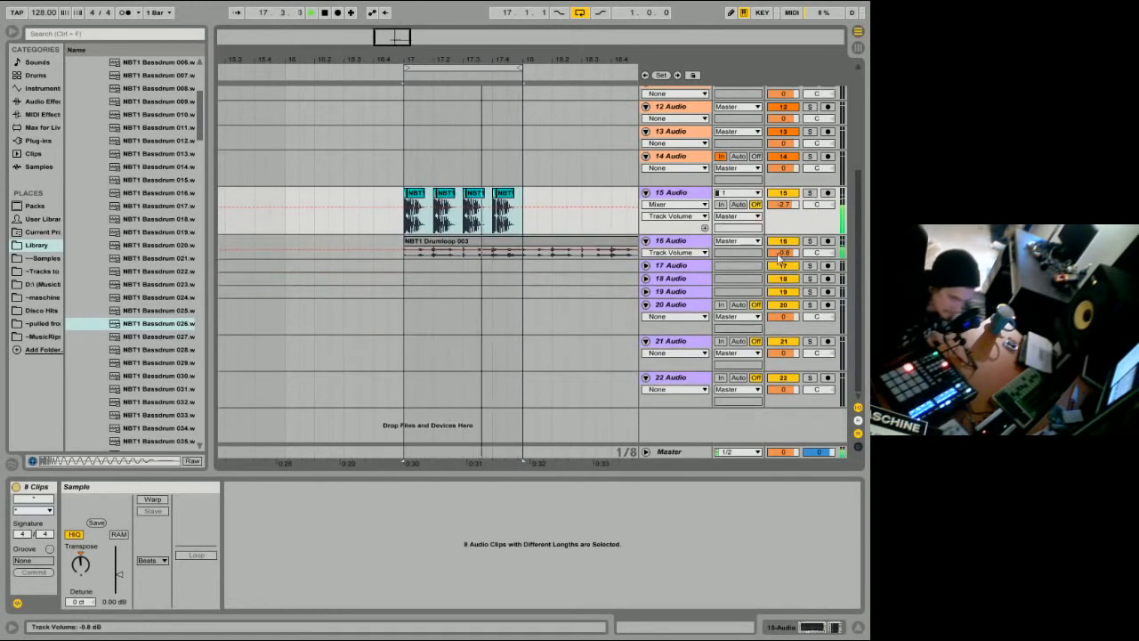
Insert a MIDI track below 16 Audio and load the Sylenth1 plug-in onto it.
right_click(676, 246)
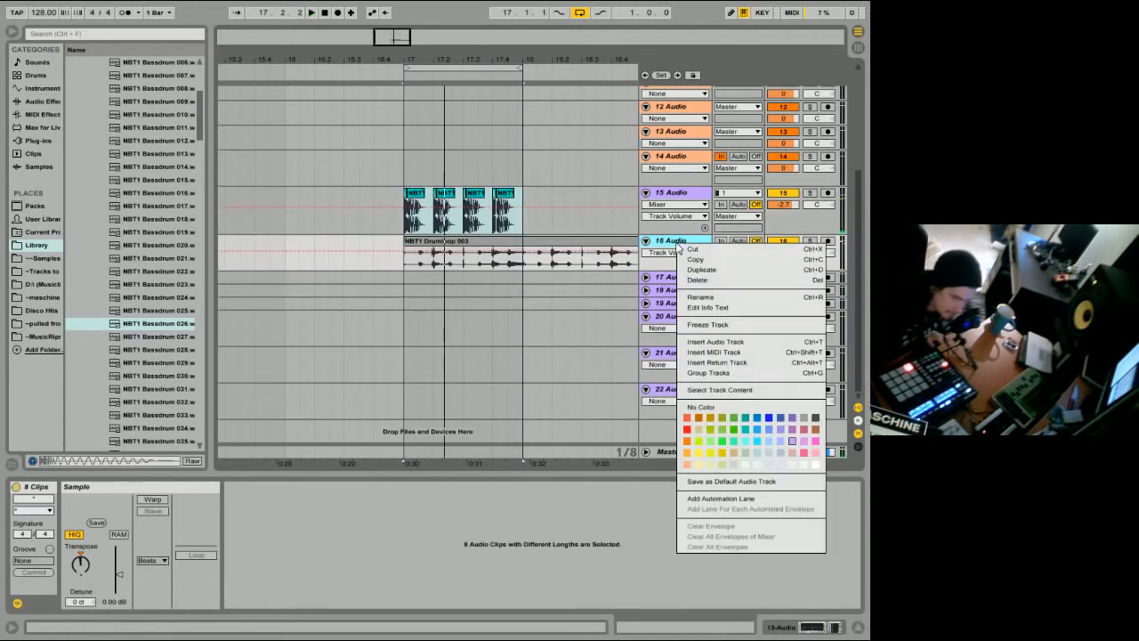
left_click(720, 353)
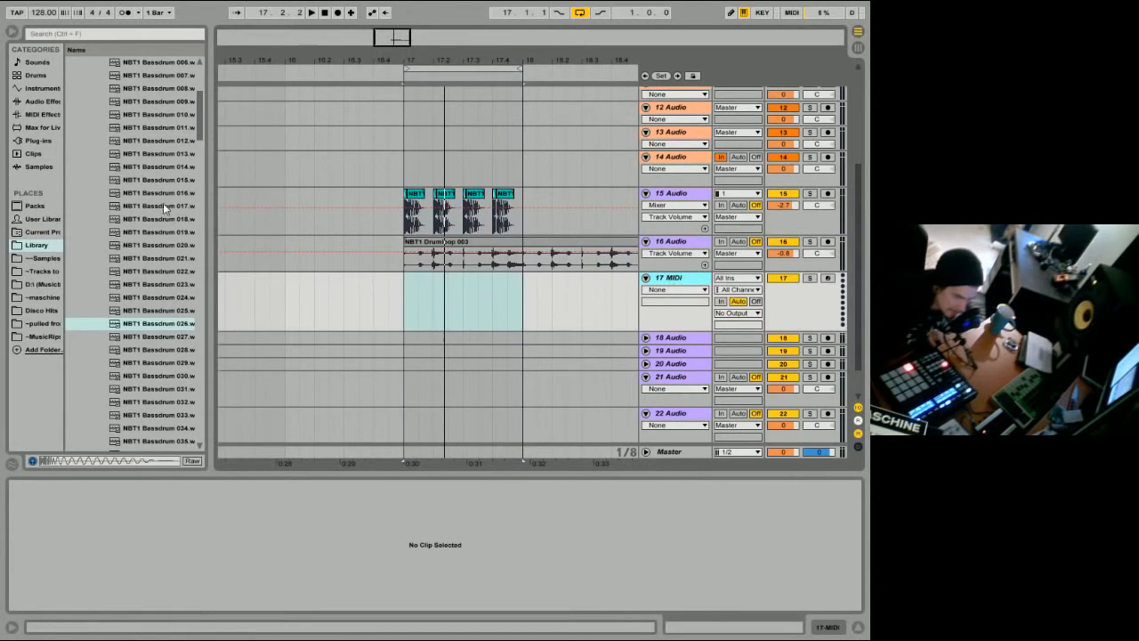
left_click_drag(202, 127, 201, 100)
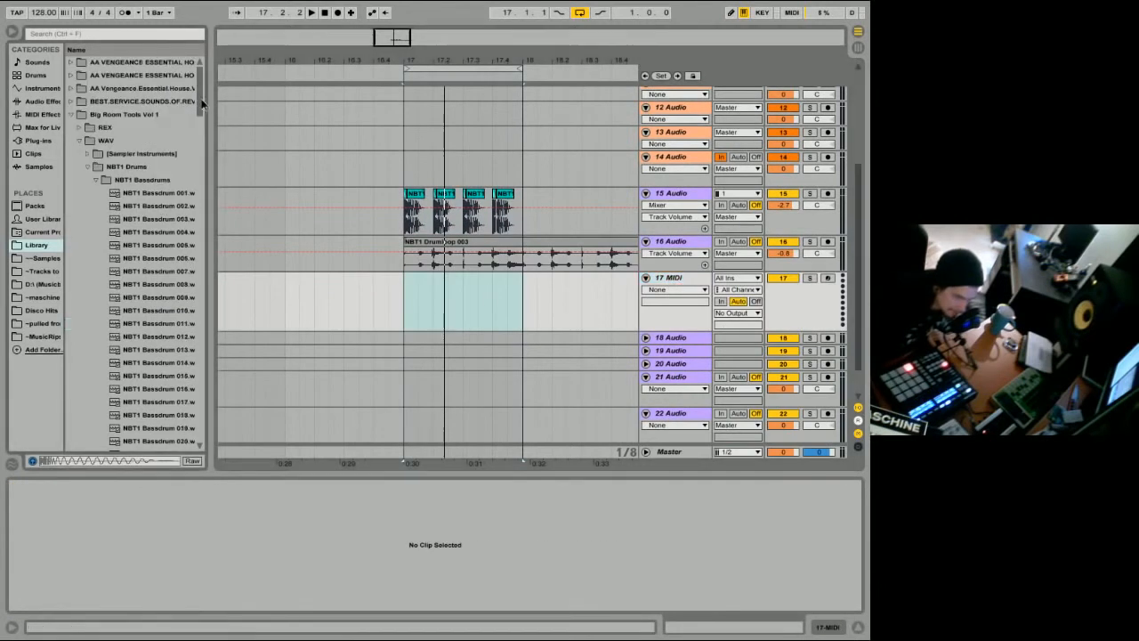
left_click(47, 142)
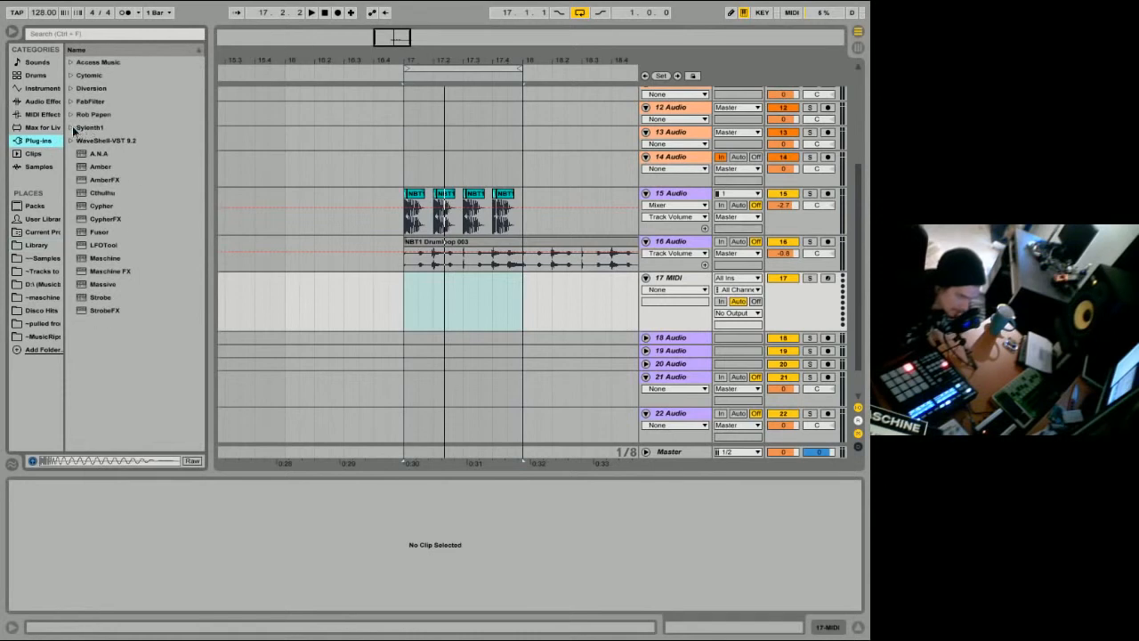
left_click(75, 127)
left_click_drag(92, 140, 155, 529)
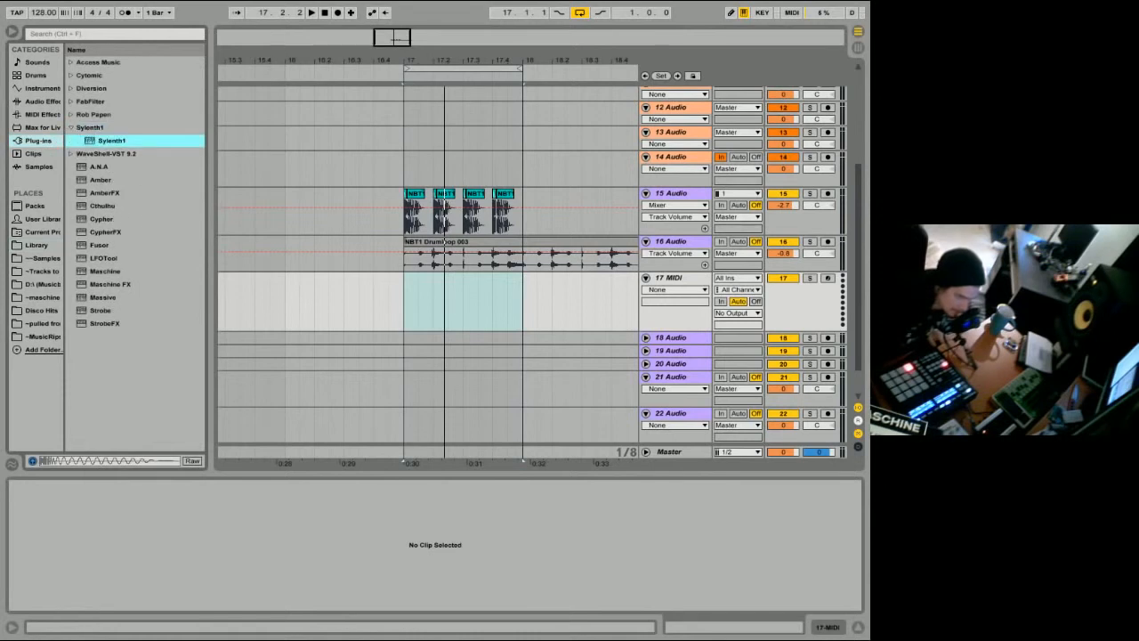
left_click(828, 627)
left_click_drag(112, 144, 140, 534)
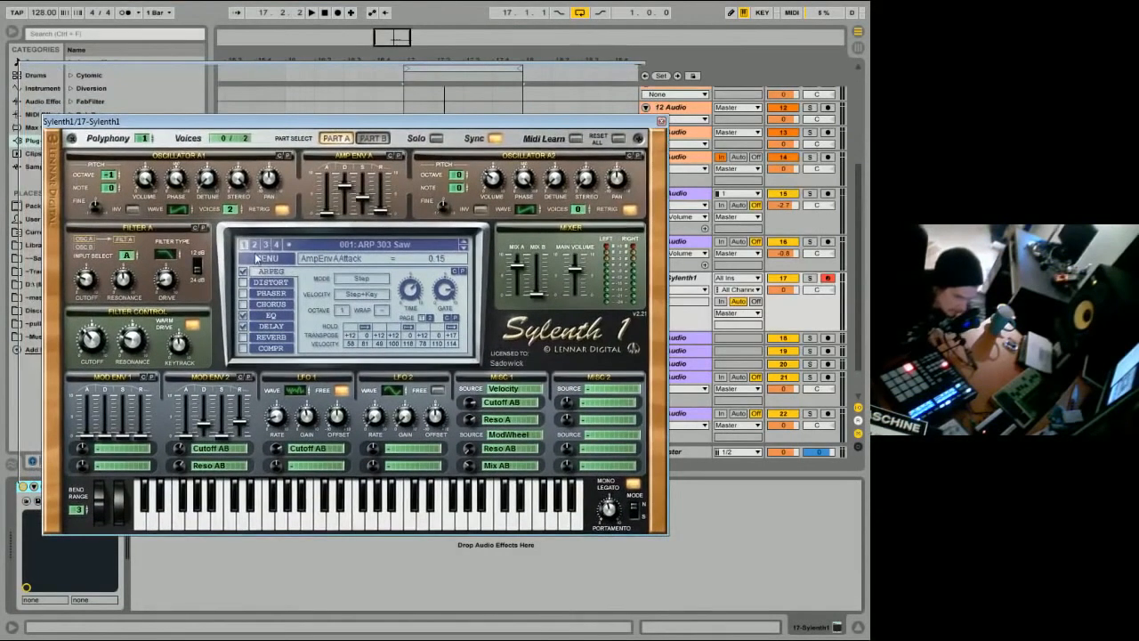
Audition bass presets in Sylenth1's second bank starting from BS Aggressor, choose 205: BS Booka and close the plug-in window.
left_click(335, 250)
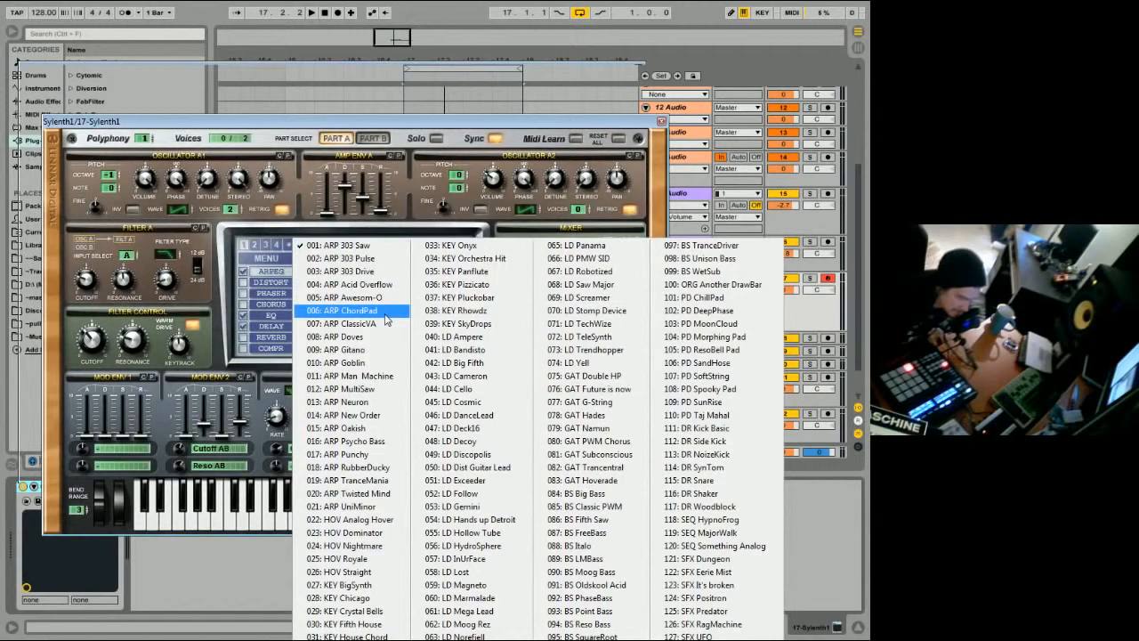
left_click(255, 255)
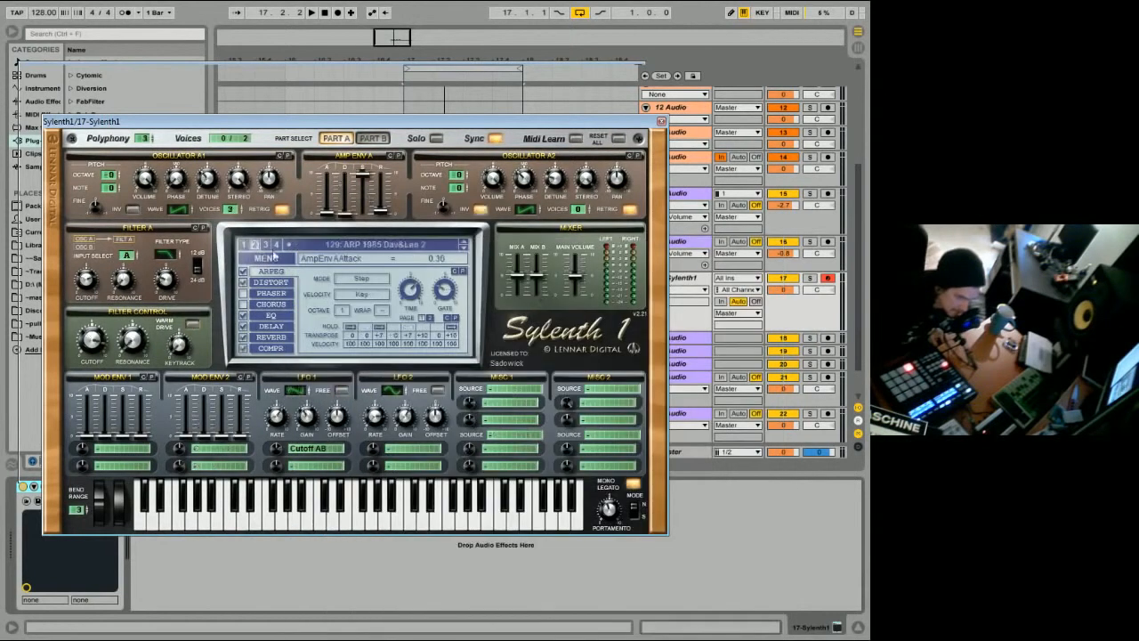
left_click(265, 258)
left_click(333, 251)
left_click(333, 251)
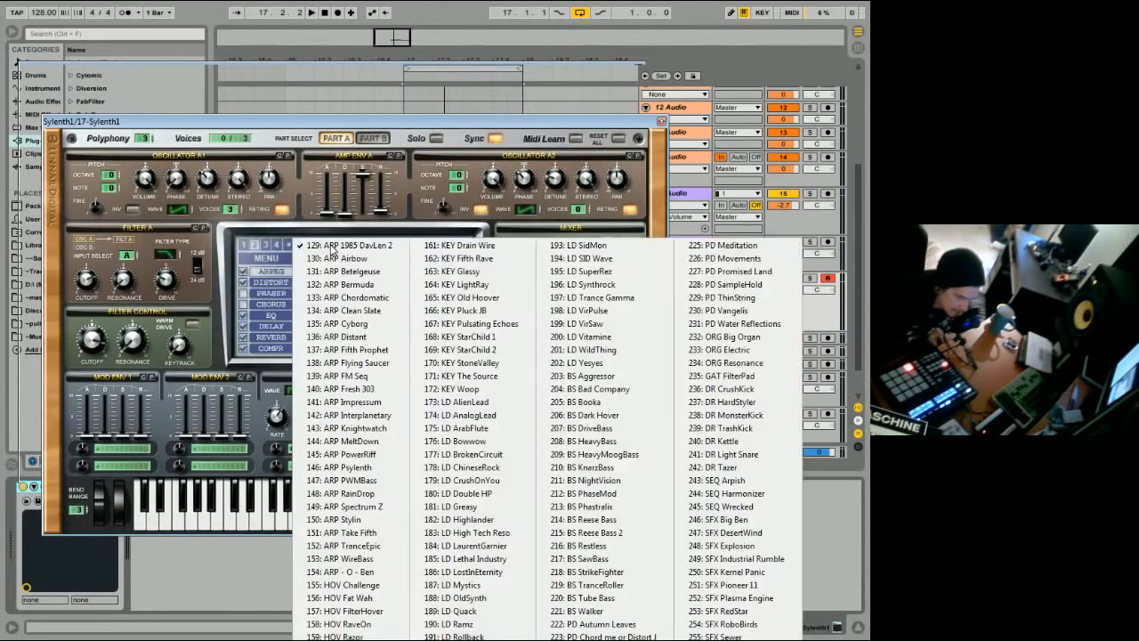
left_click(586, 377)
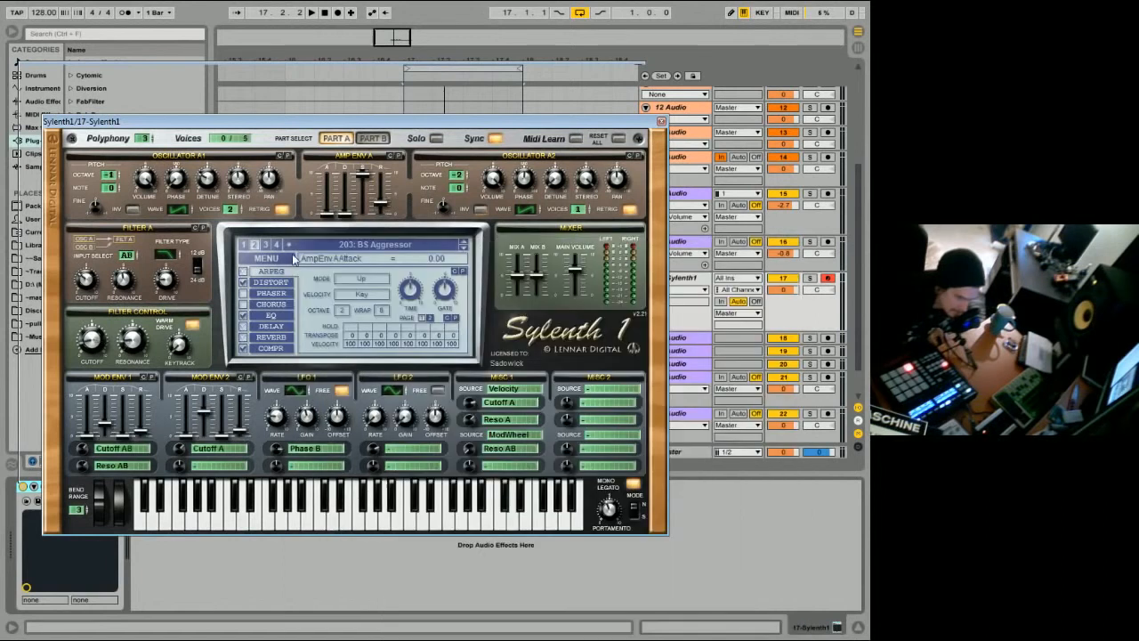
left_click(462, 250)
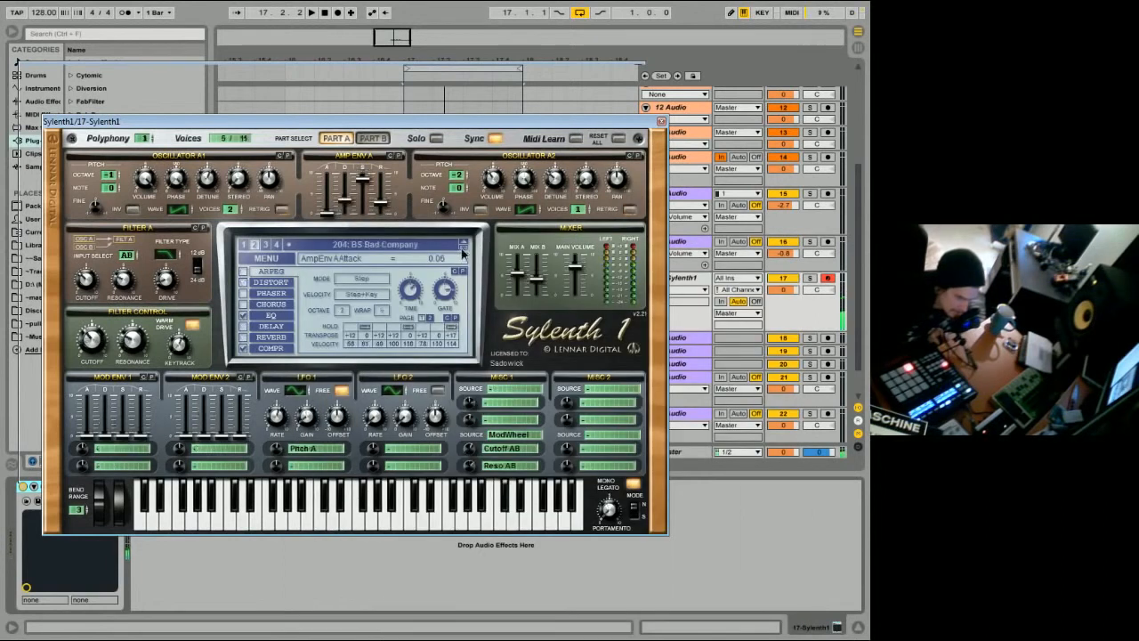
left_click(462, 249)
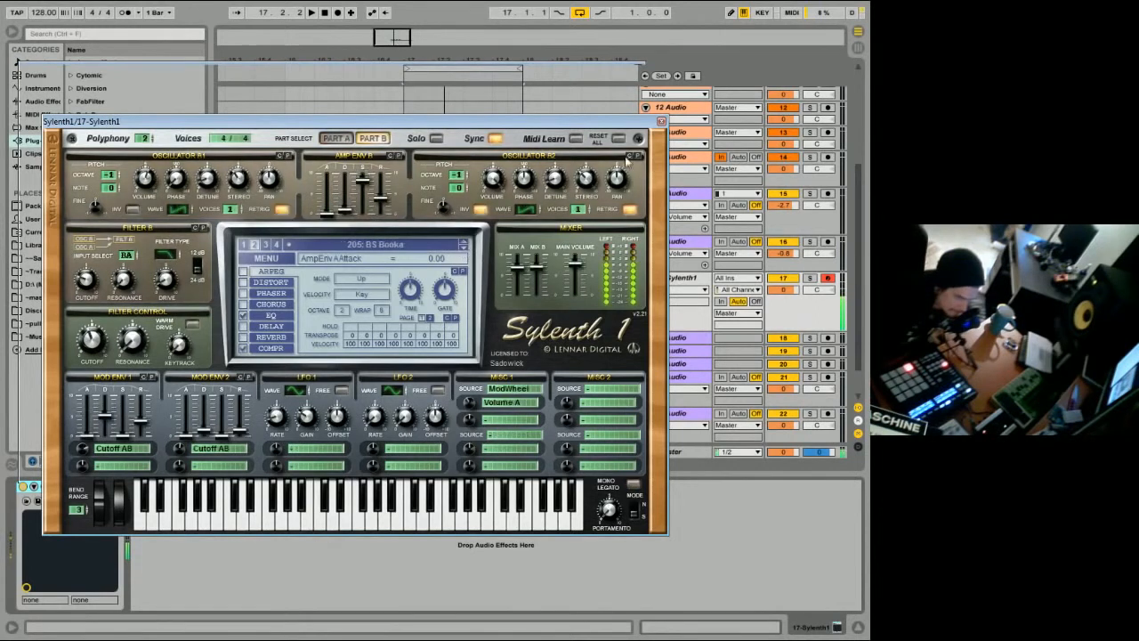
left_click(660, 122)
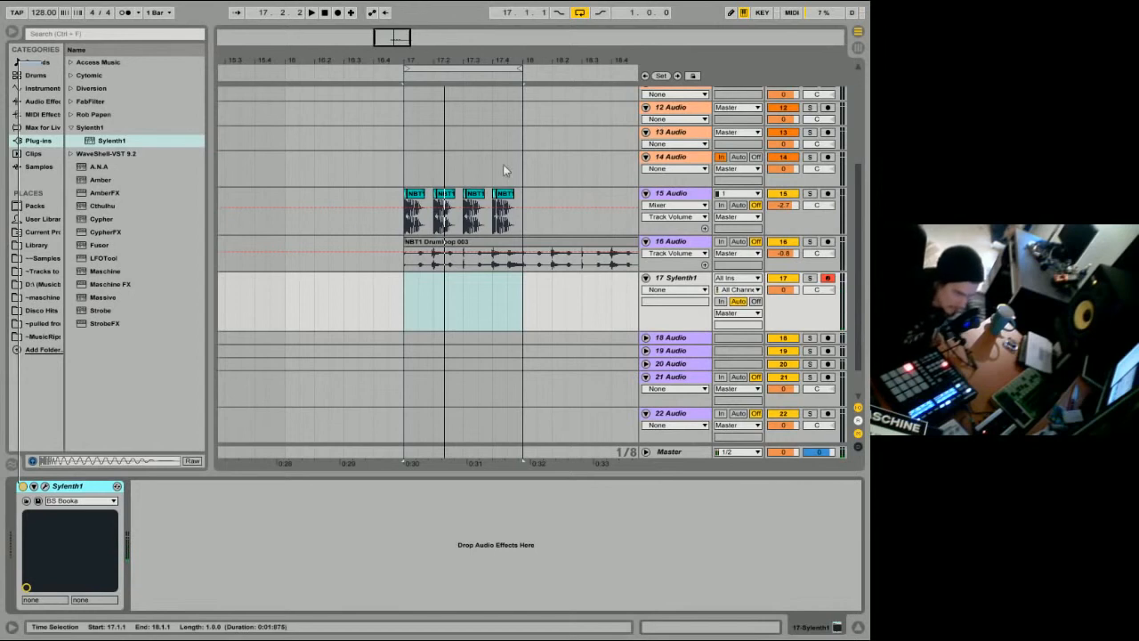
Cut the Drumloop 003 clip on track 16 Audio down to one bar, ending at bar 18.
key("minus")
left_click_drag(299, 61, 298, 53)
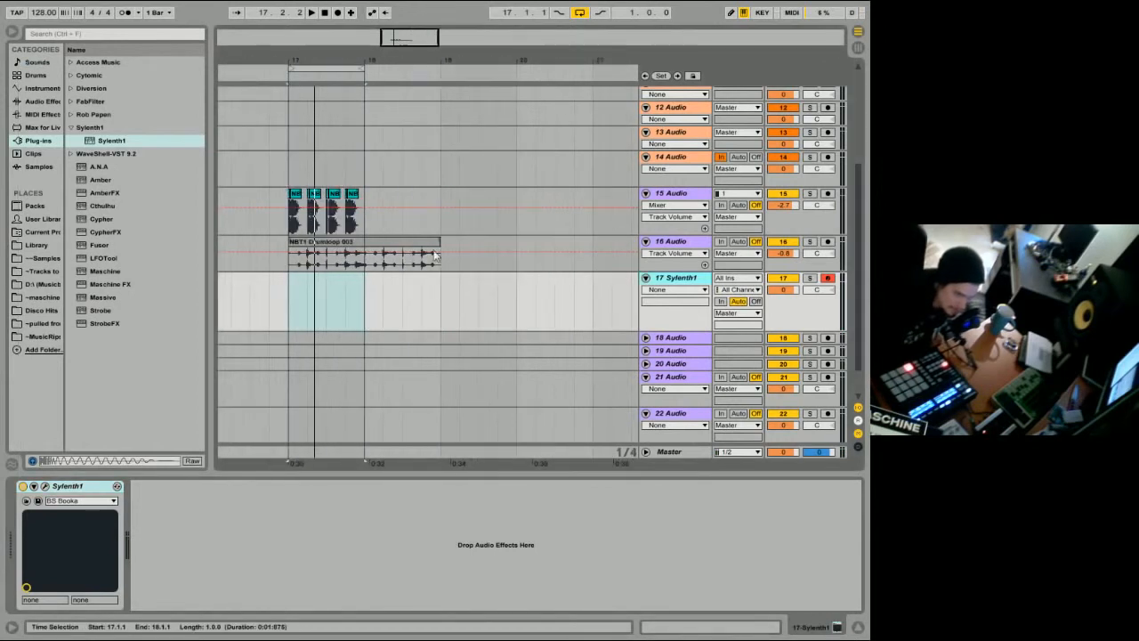
left_click_drag(434, 256, 364, 255)
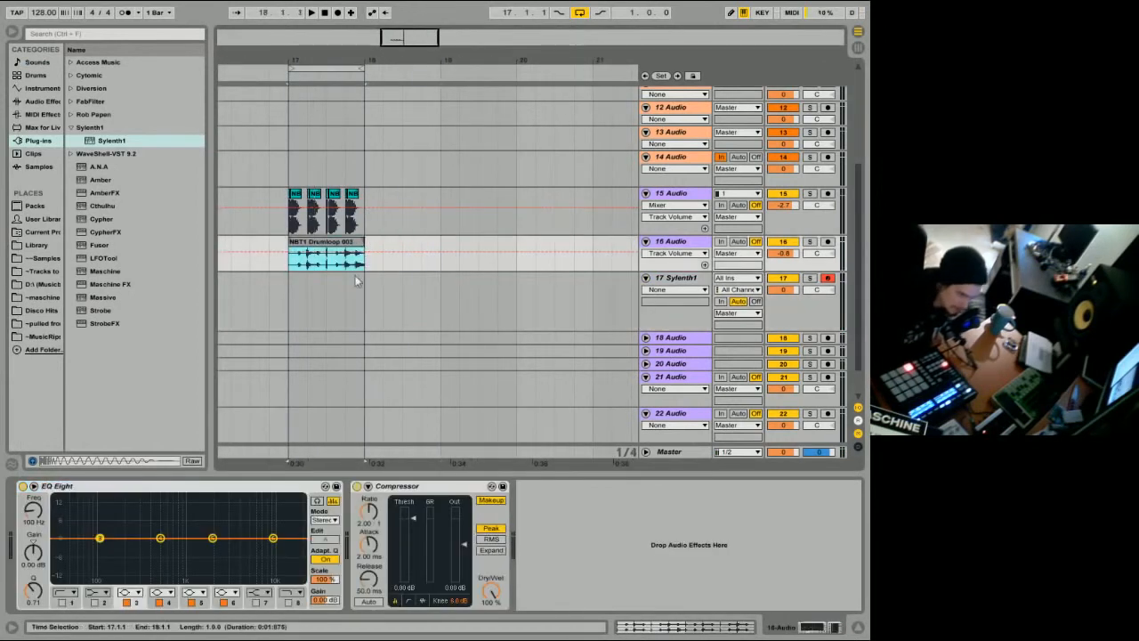
left_click(282, 292)
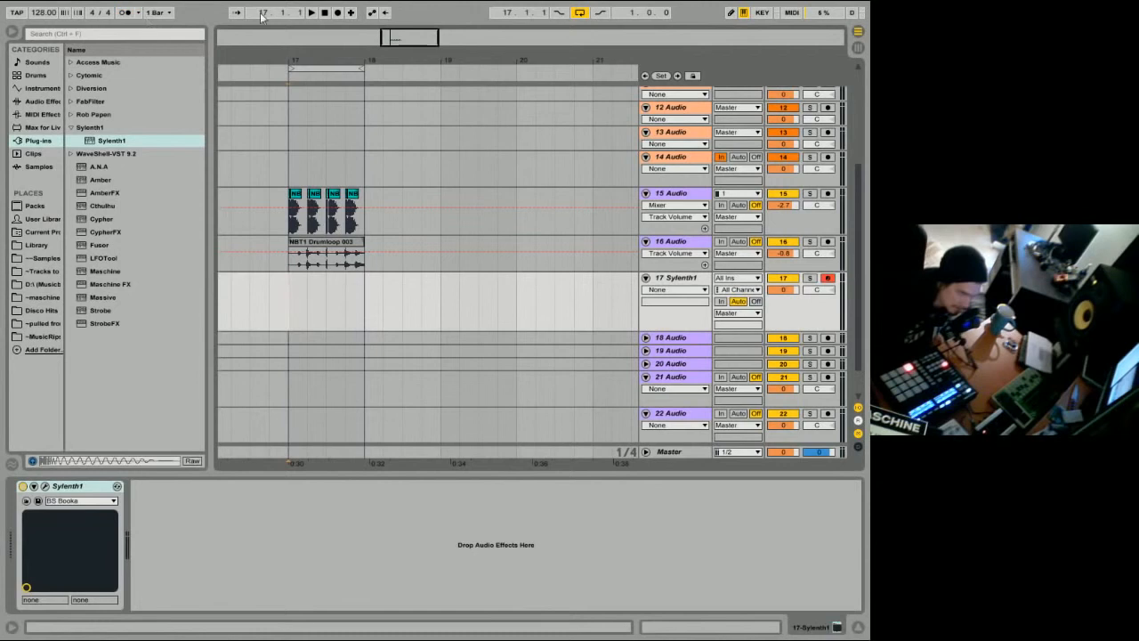
left_click(338, 13)
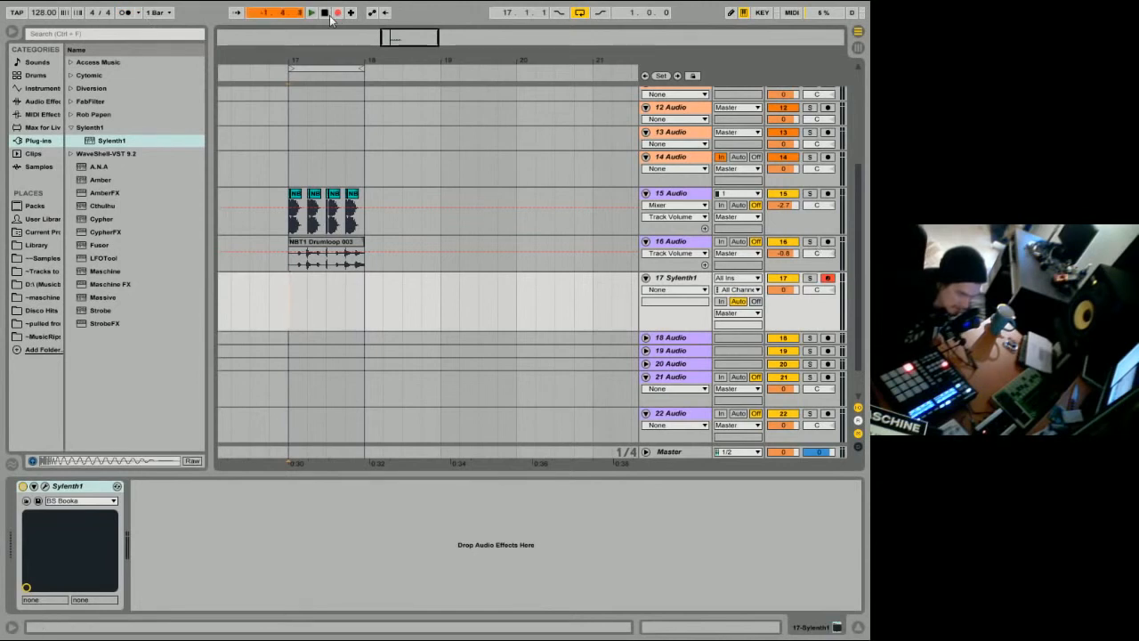
left_click(298, 281)
left_click(298, 283)
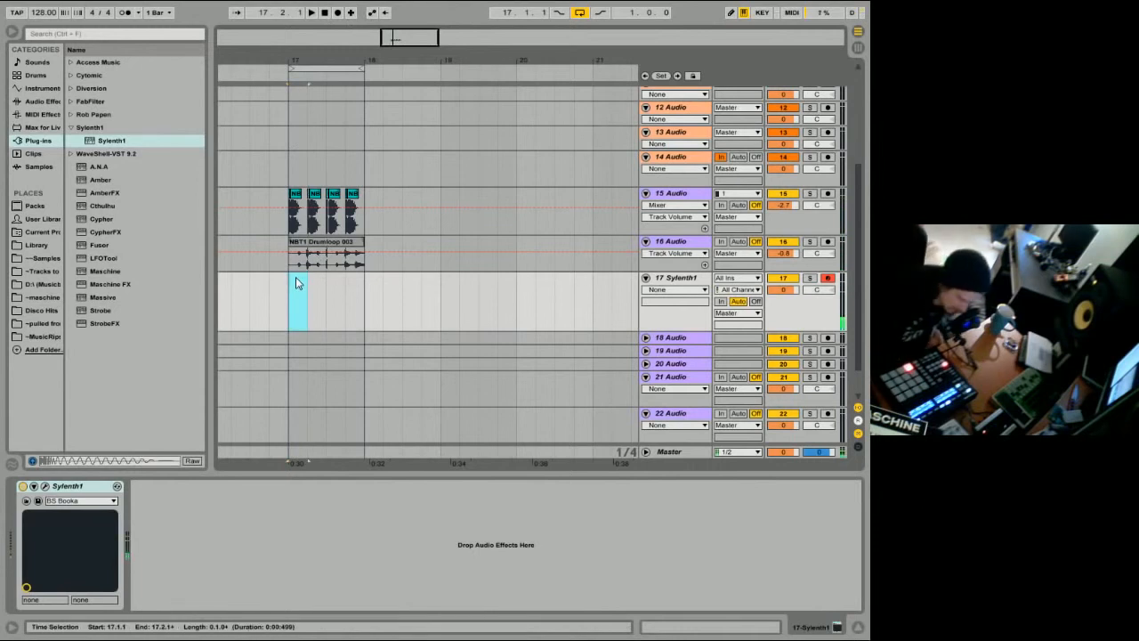
Record a Sylenth1 bass line on track 17 from 17.1.1 over the looped kick and drum loop.
left_click(284, 285)
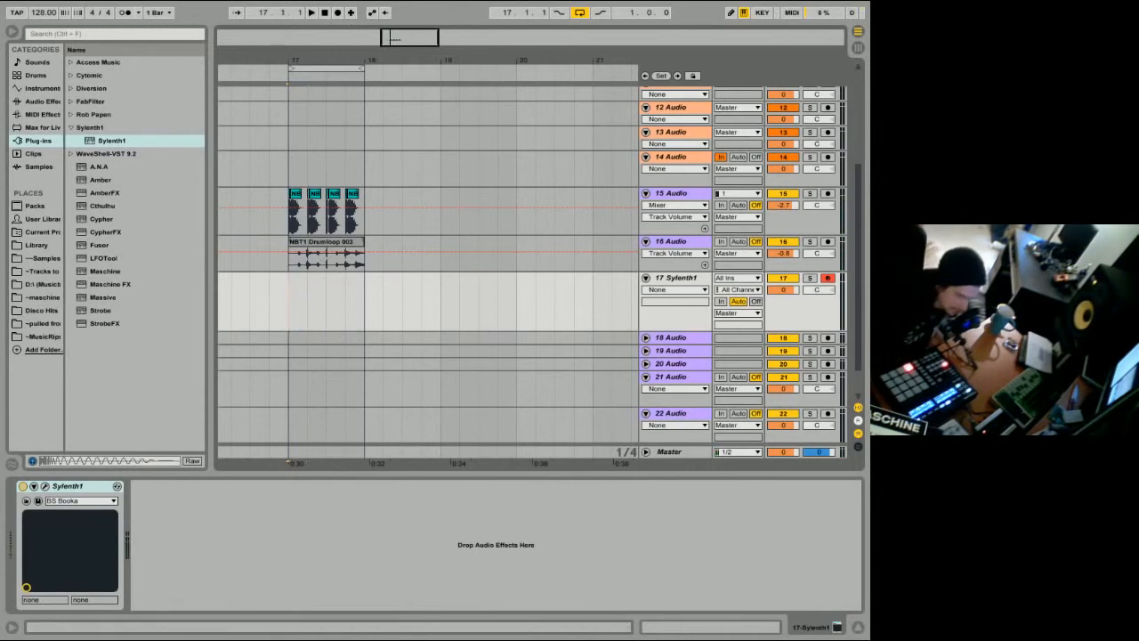
left_click(338, 12)
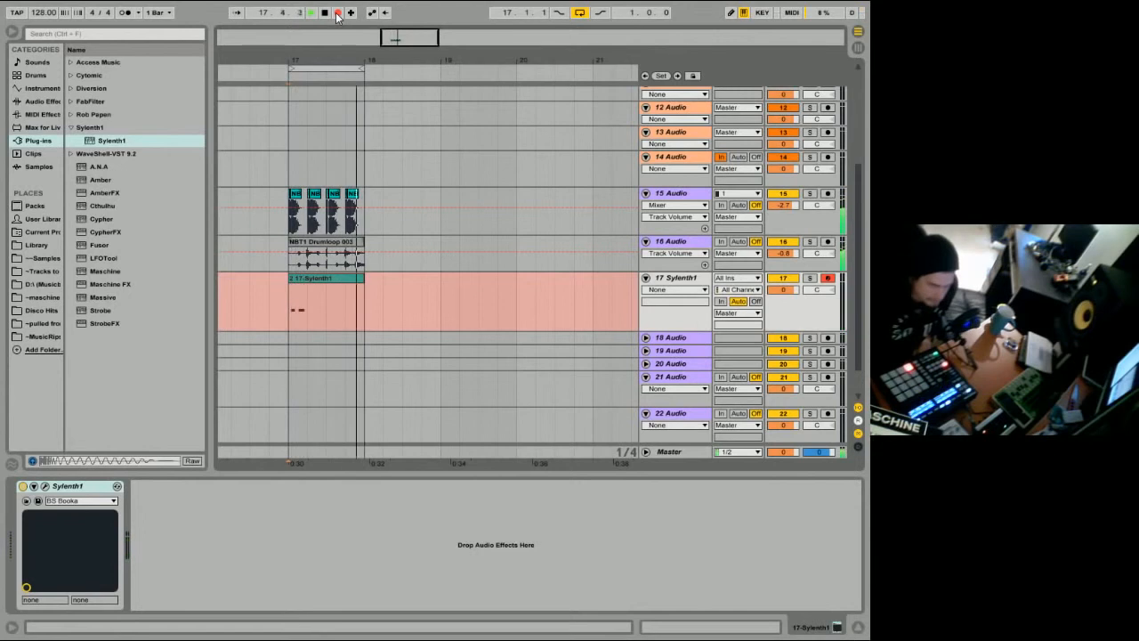
left_click(351, 14)
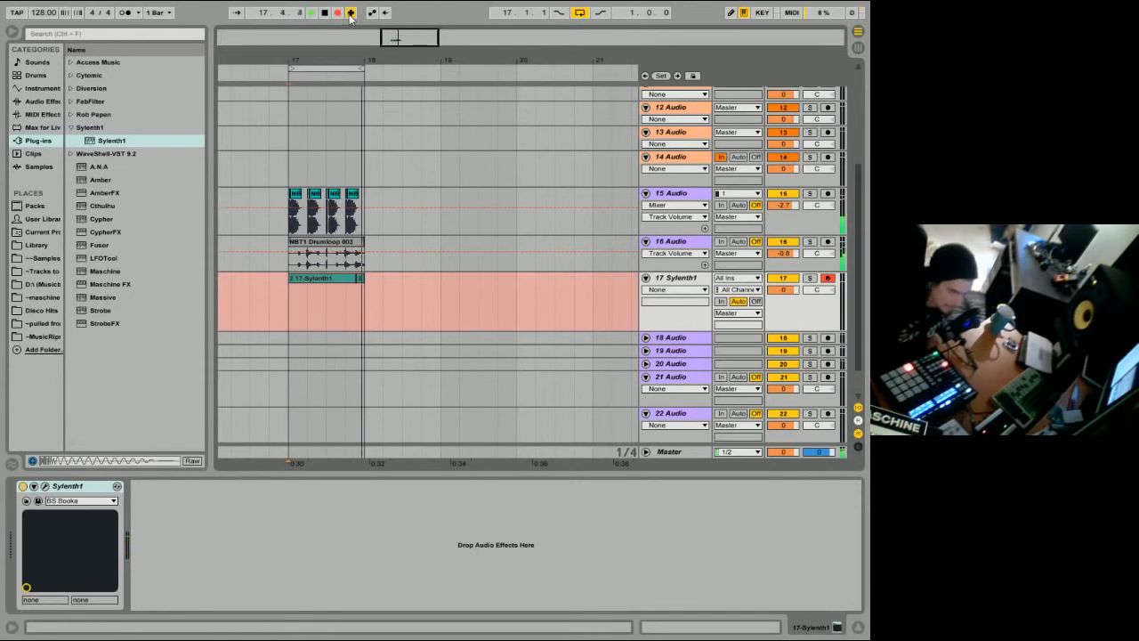
left_click(351, 14)
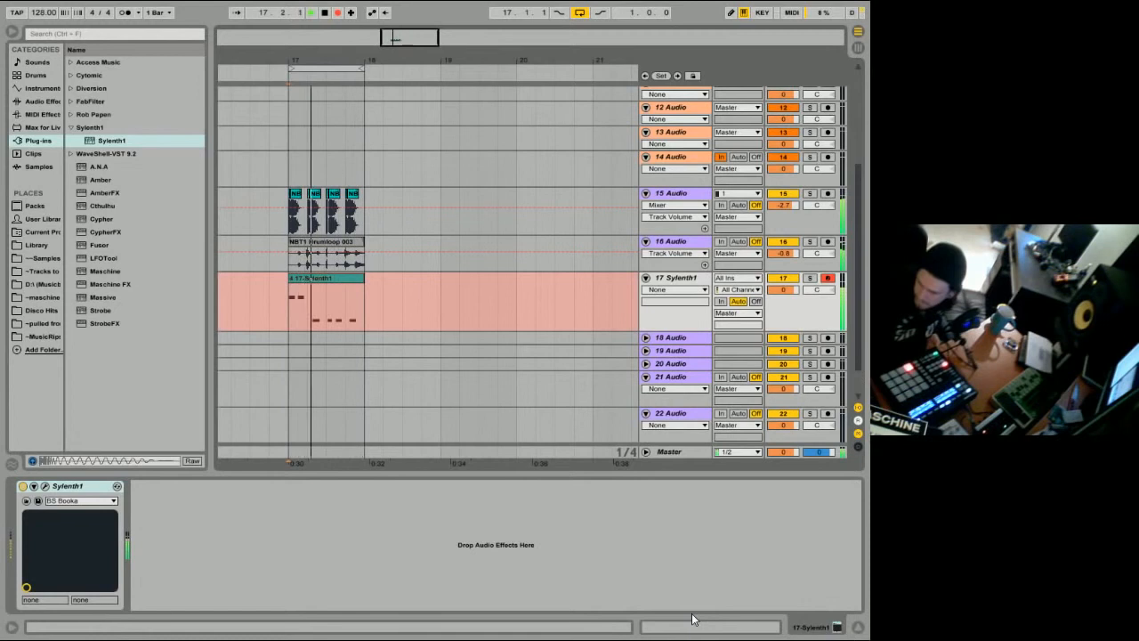
key("space")
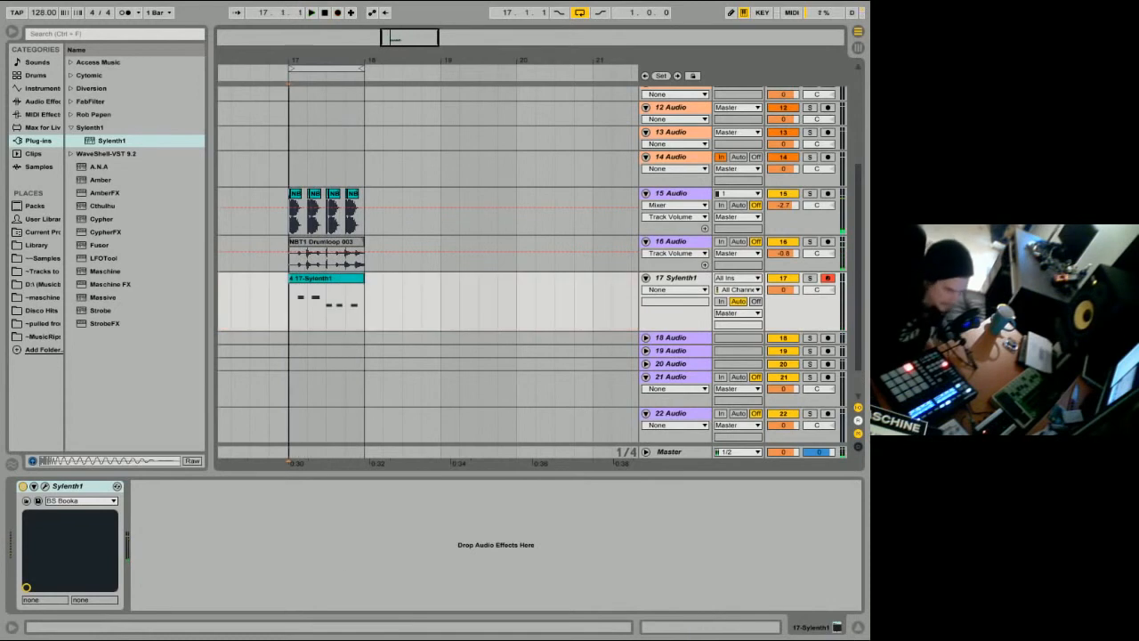
Open the recorded Sylenth1 clip, move its start marker and loop start to 5.1.1 and play the earlier take.
left_click_drag(293, 292, 365, 309)
left_click(729, 630)
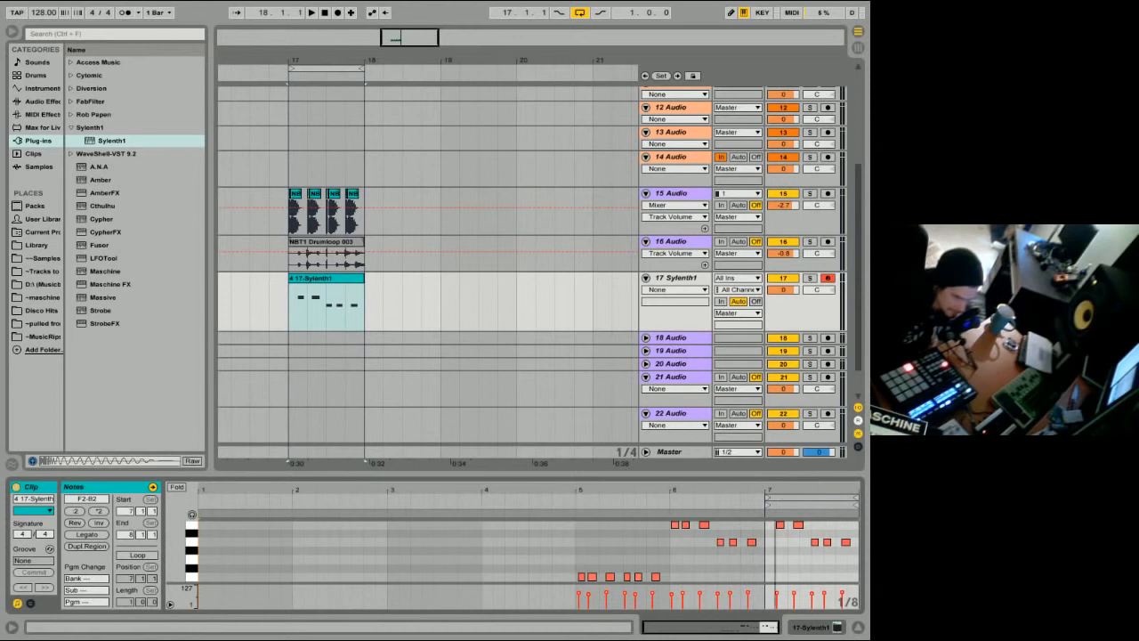
left_click(336, 278)
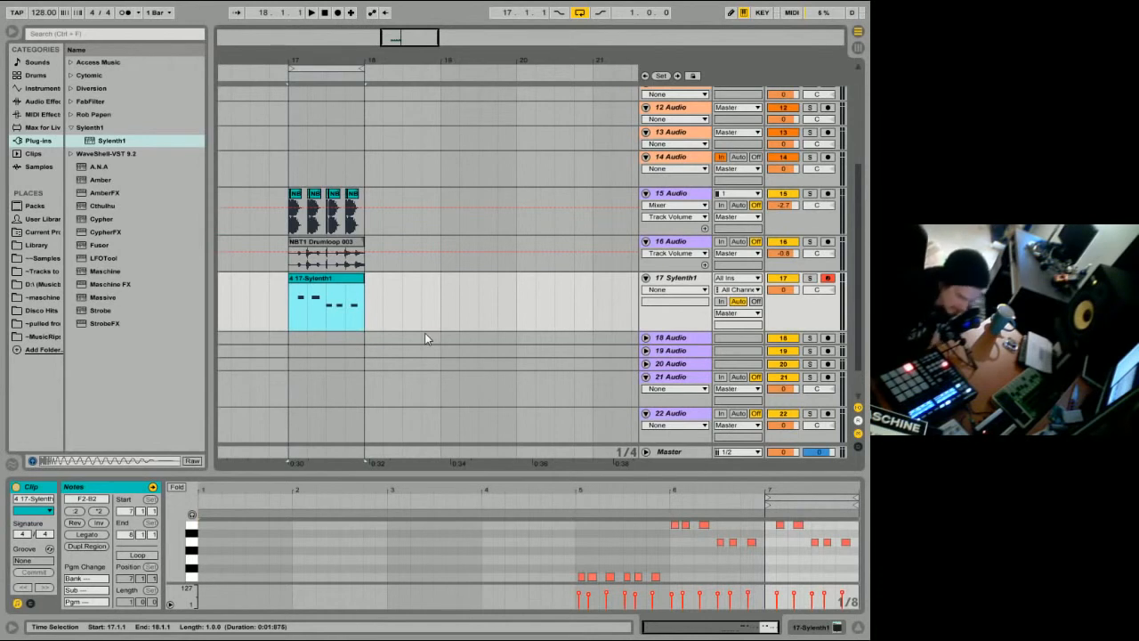
left_click_drag(768, 494, 577, 507)
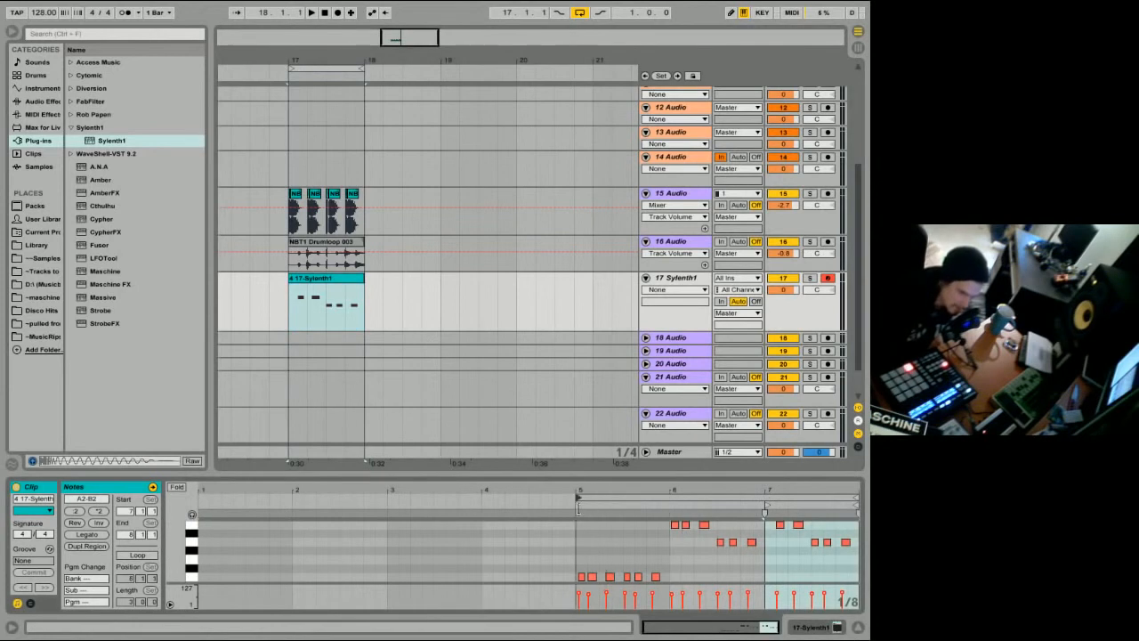
left_click_drag(767, 505, 578, 506)
key("space")
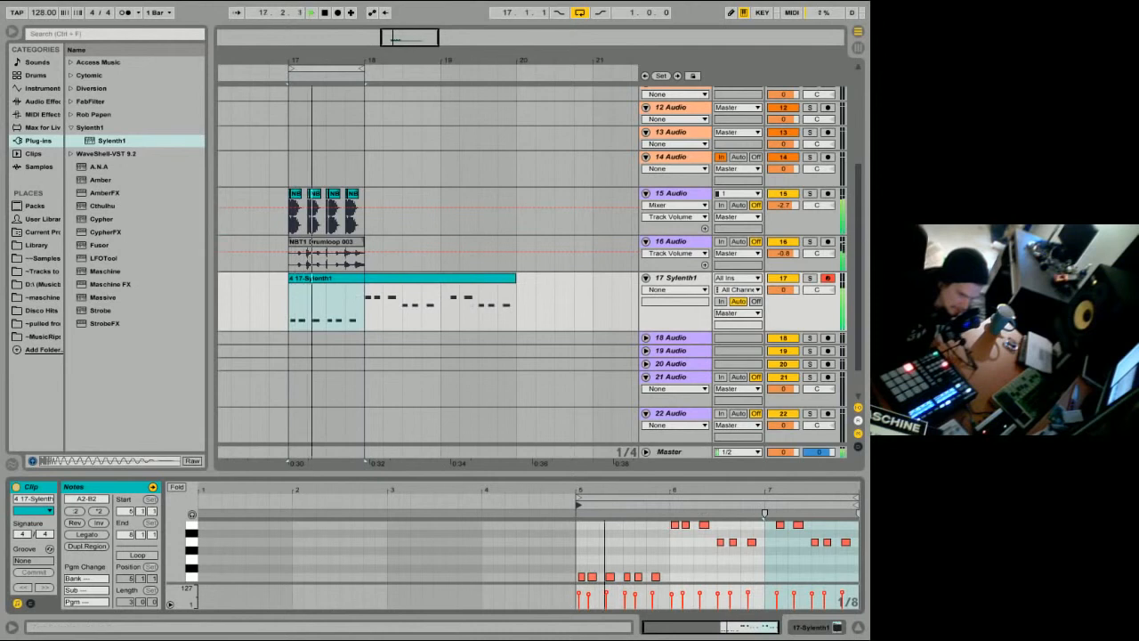
Extend the arrangement loop to two bars, ending at 19.1.1, and duplicate the kick and Drumloop 003 clips into bar 18.
key("space")
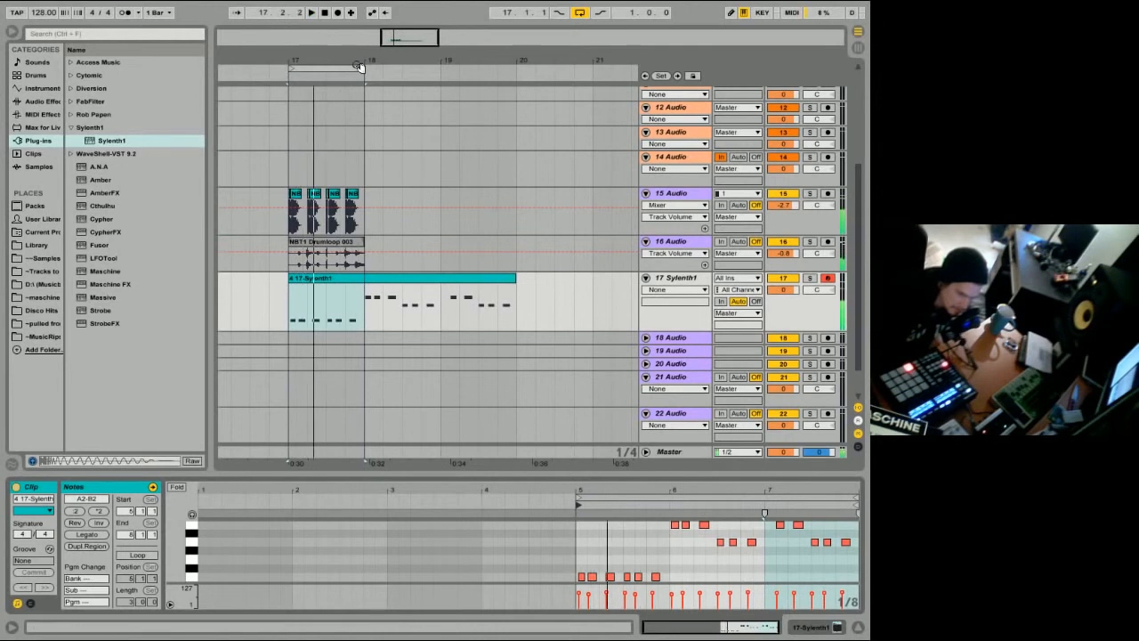
left_click(362, 70)
left_click_drag(362, 69, 440, 70)
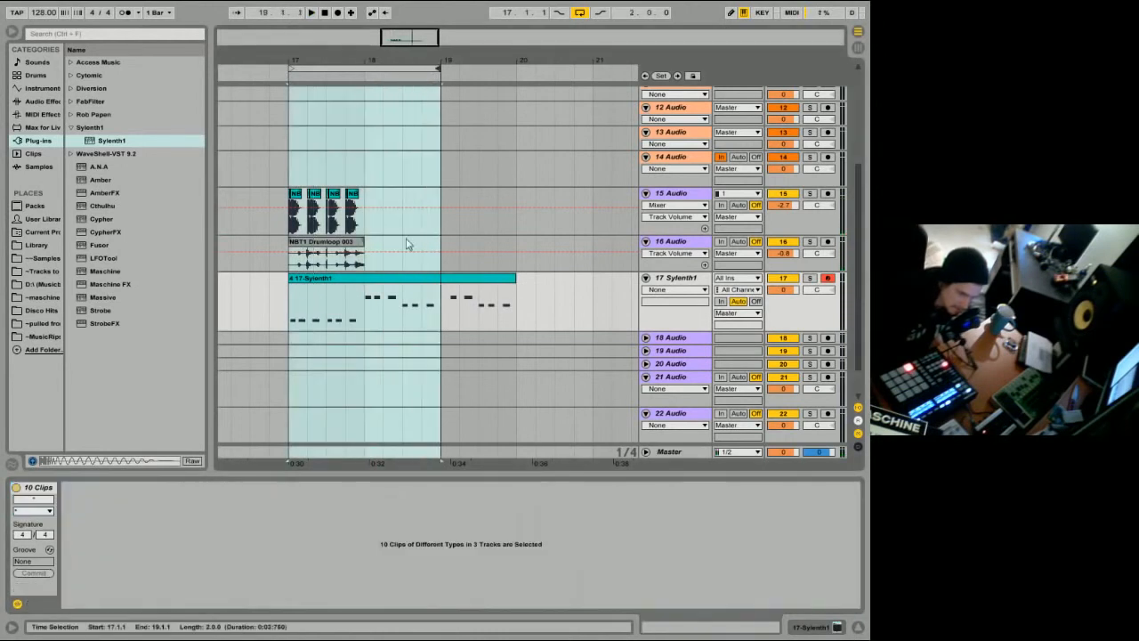
left_click(353, 278)
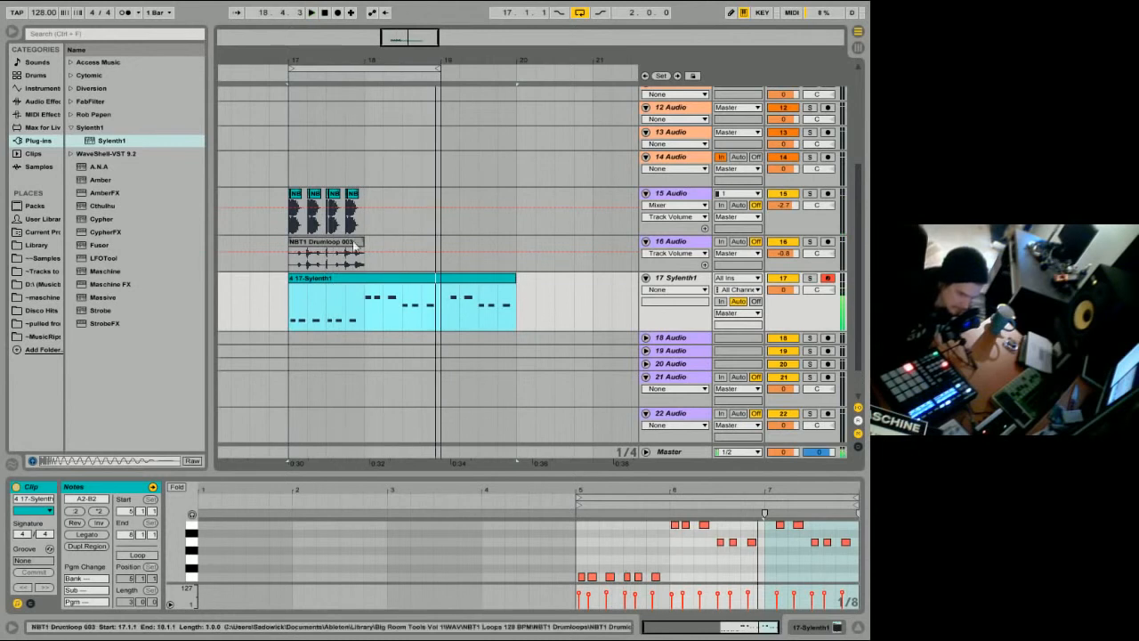
left_click_drag(373, 251, 303, 207)
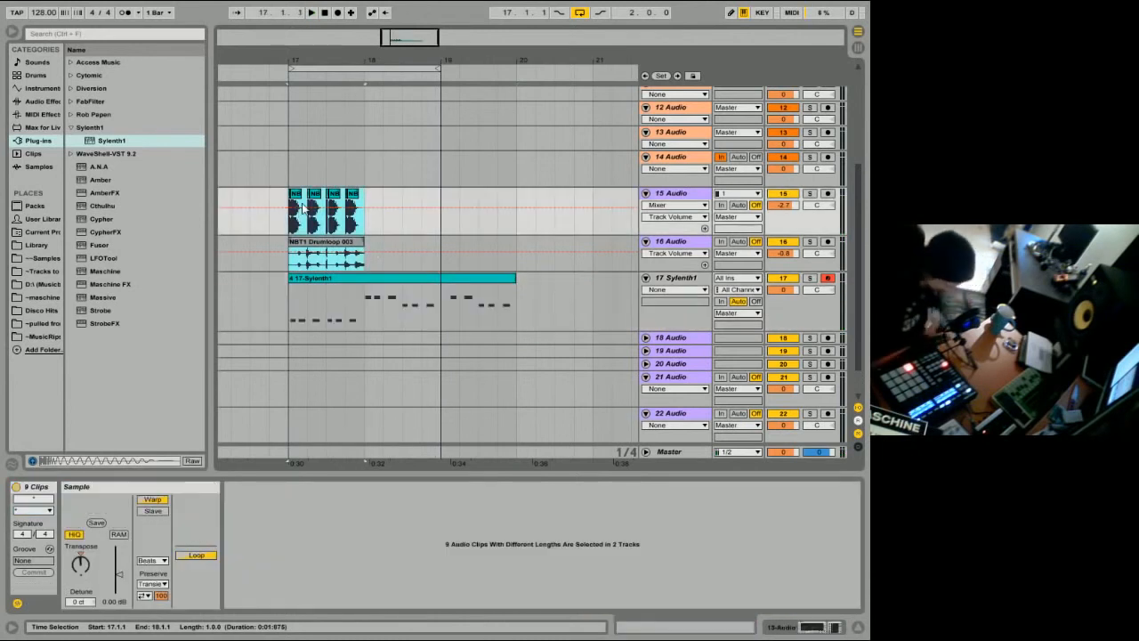
key("ctrl+d")
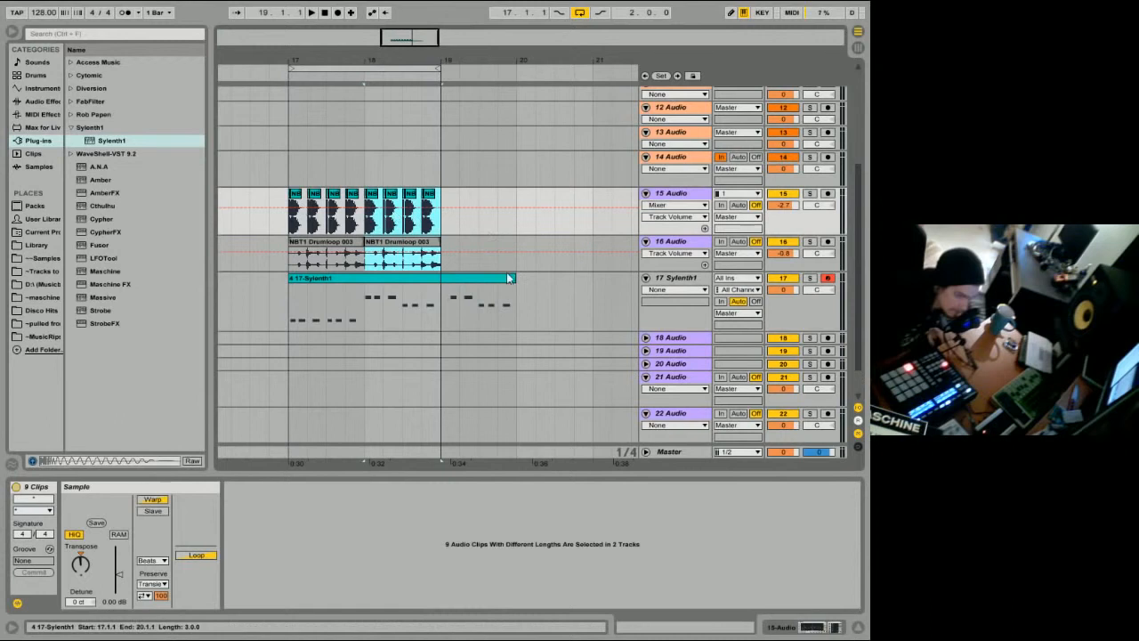
Shorten the Sylenth1 clip on track 17 to end at bar 19 and disarm the track during playback.
left_click(401, 307)
left_click_drag(515, 279, 440, 279)
key("space")
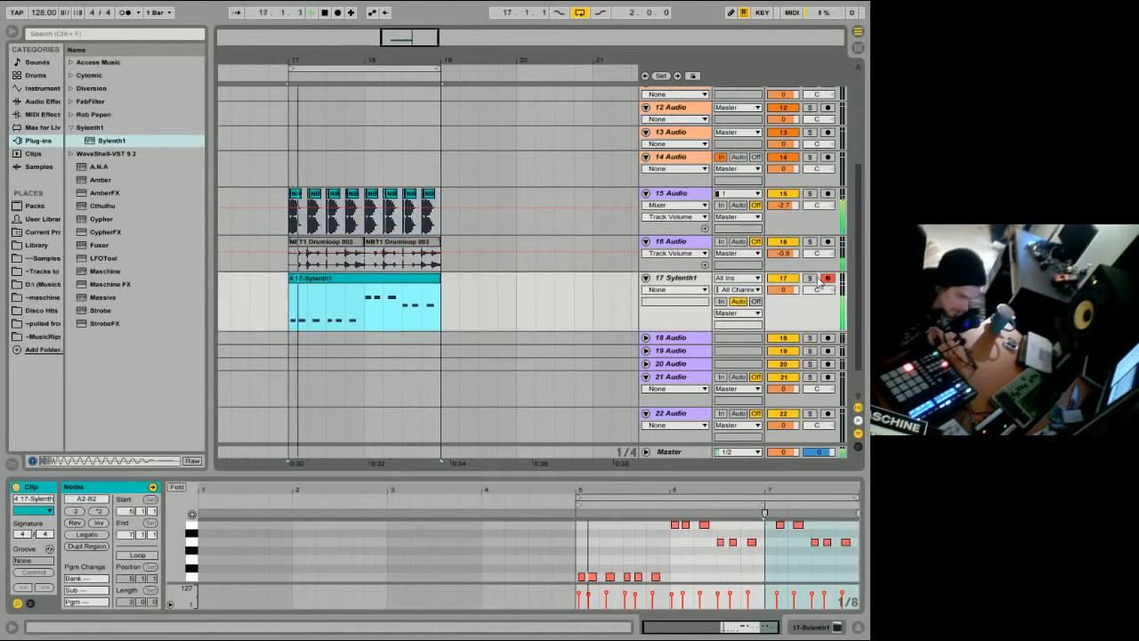
left_click(827, 279)
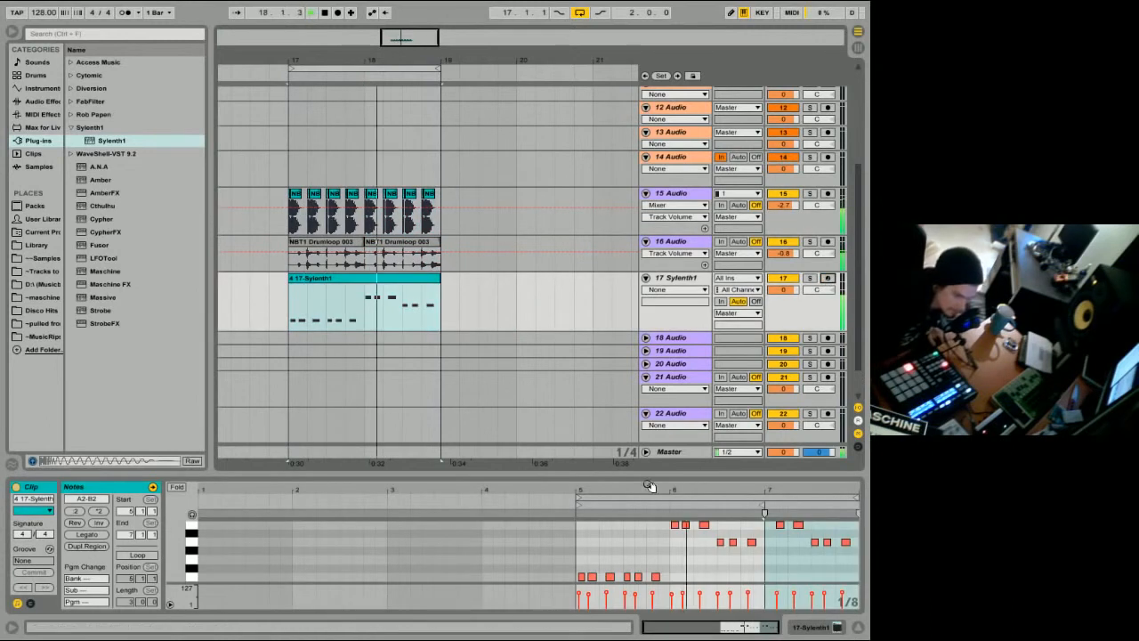
Consolidate the two-bar Sylenth1 clip and quantize only its note starts to 1/16 at 100 %.
right_click(346, 282)
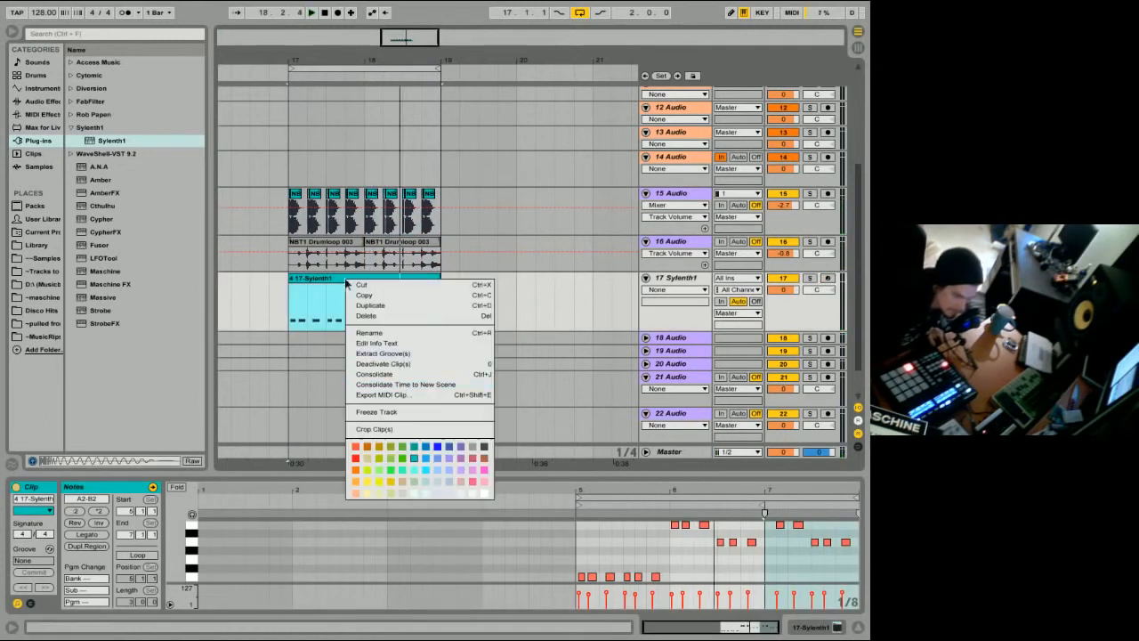
left_click(397, 379)
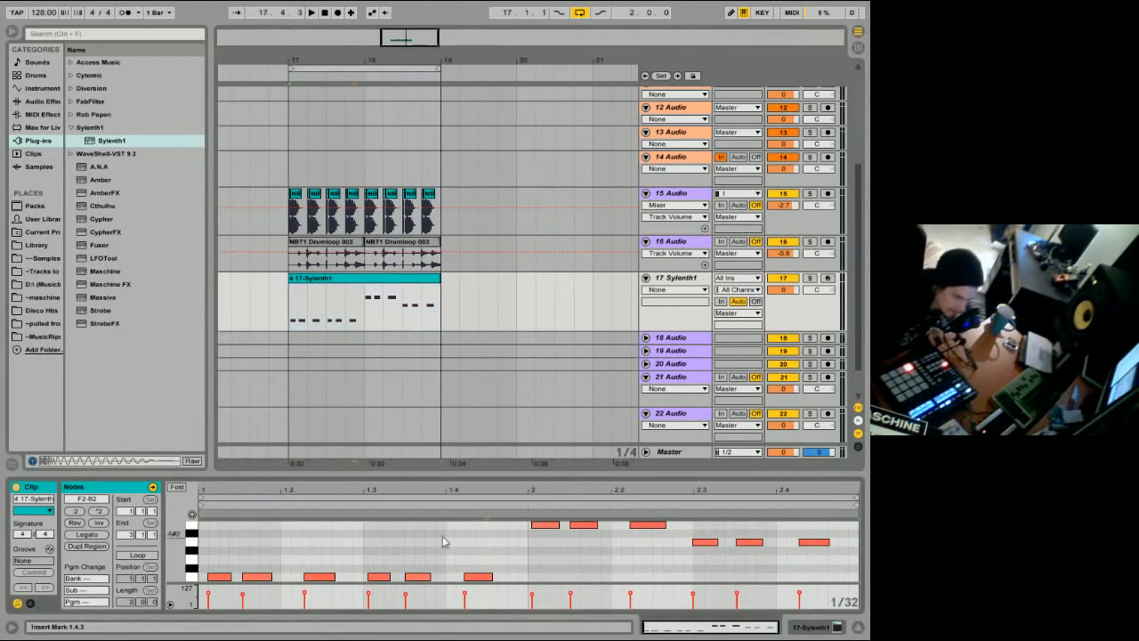
right_click(276, 532)
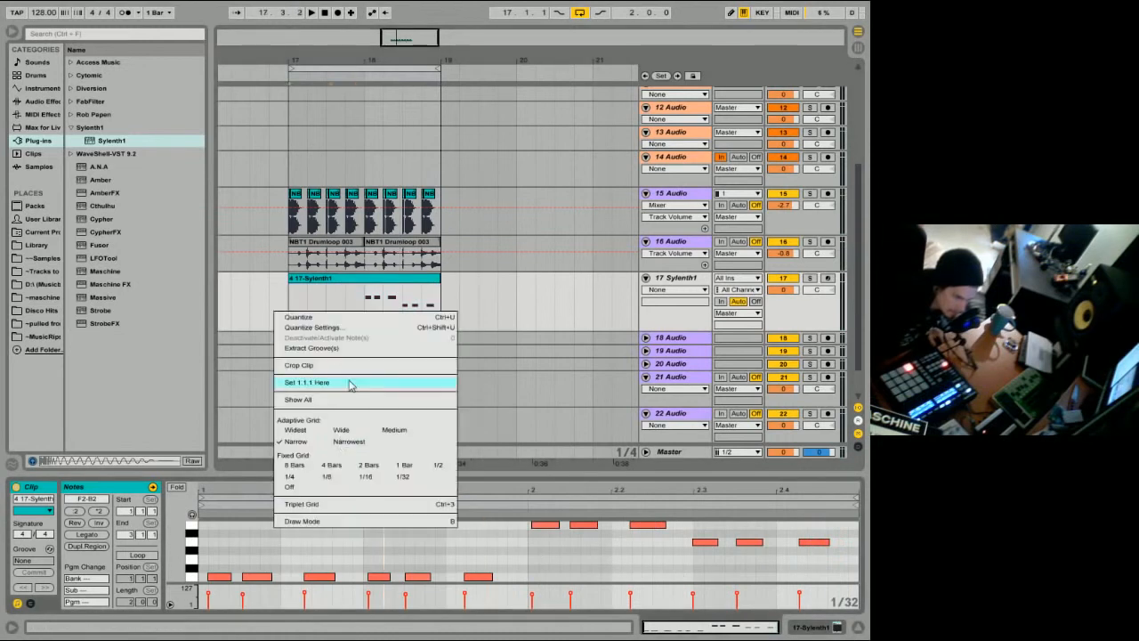
left_click(337, 328)
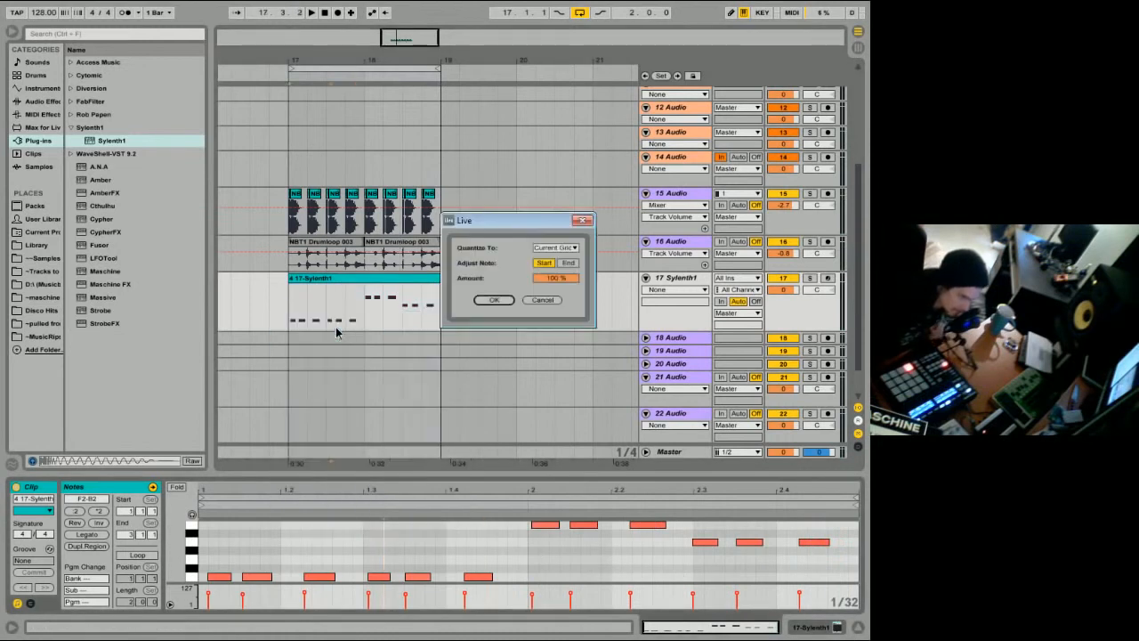
left_click(559, 249)
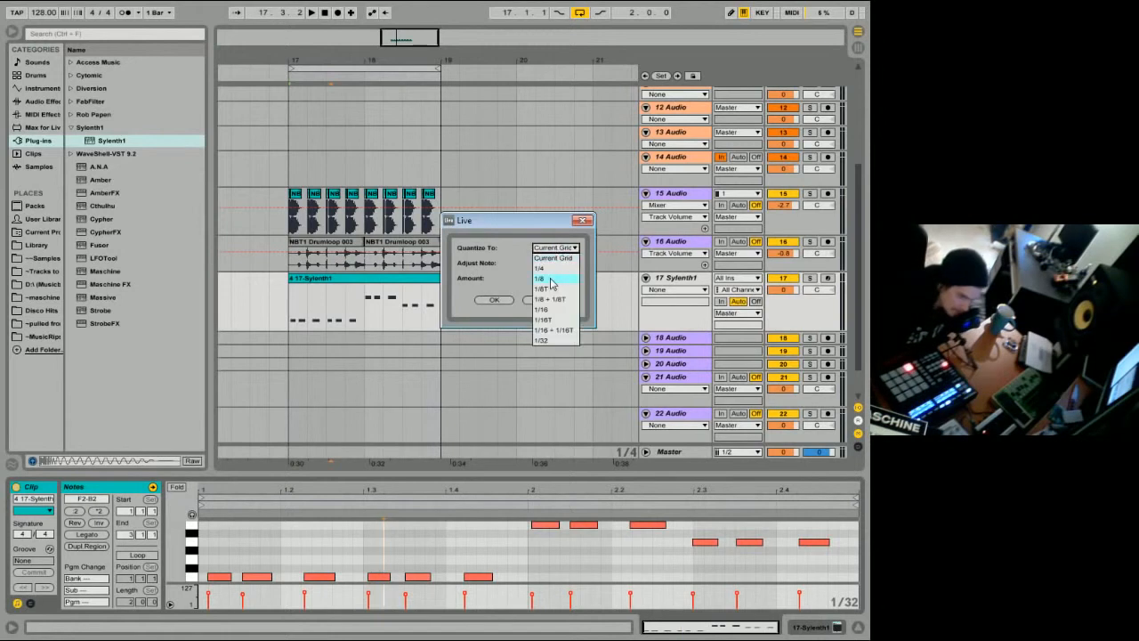
left_click(545, 309)
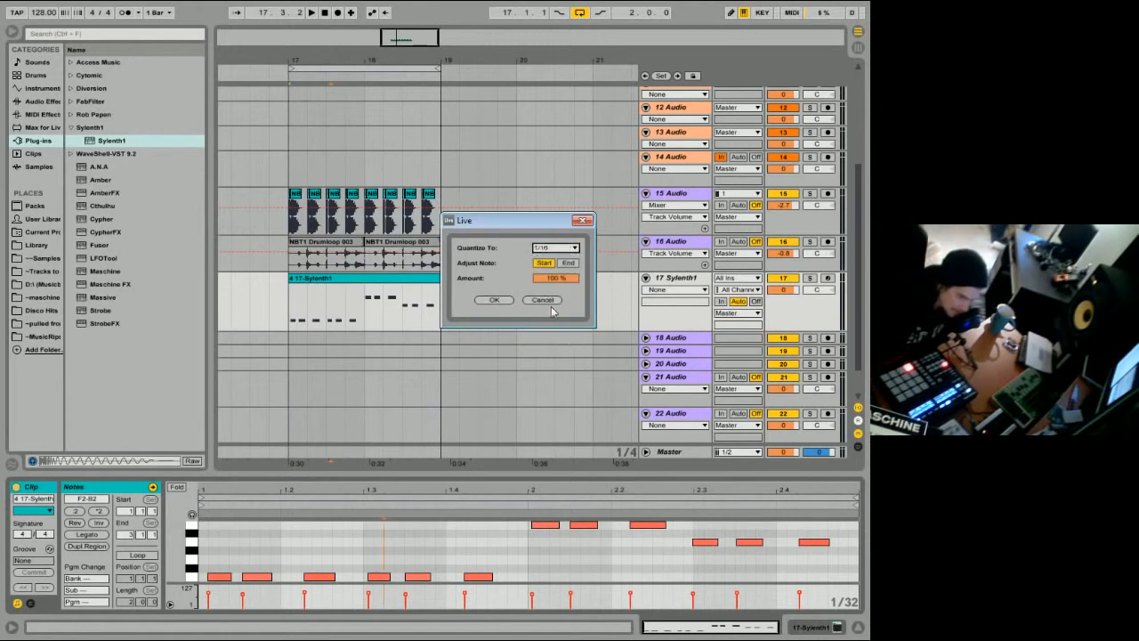
left_click(565, 265)
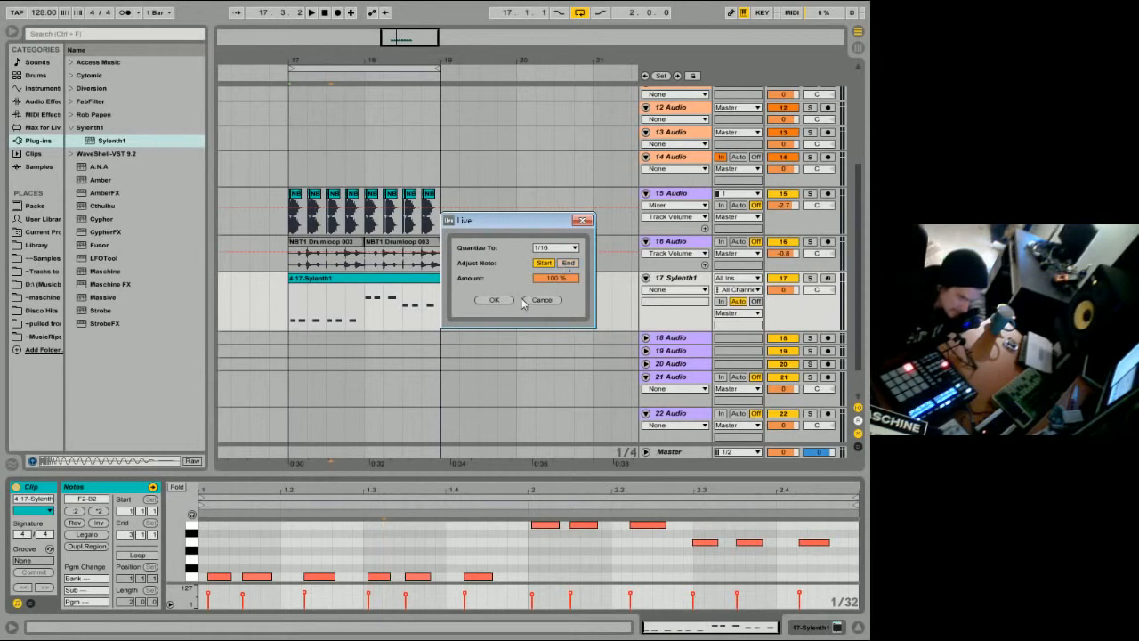
left_click(495, 300)
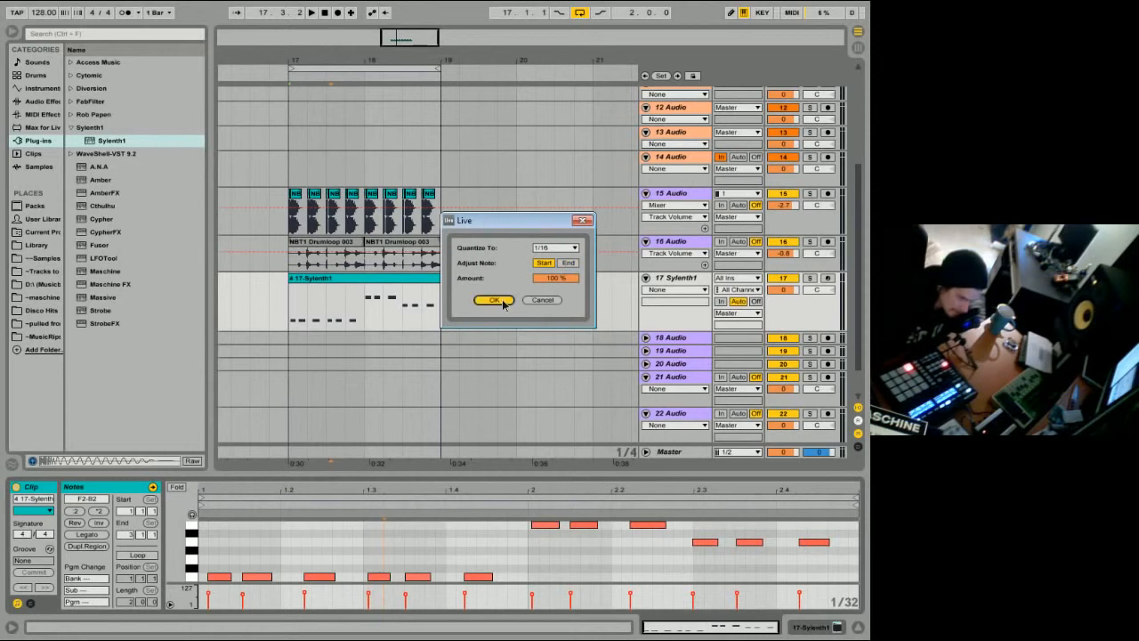
left_click(495, 300)
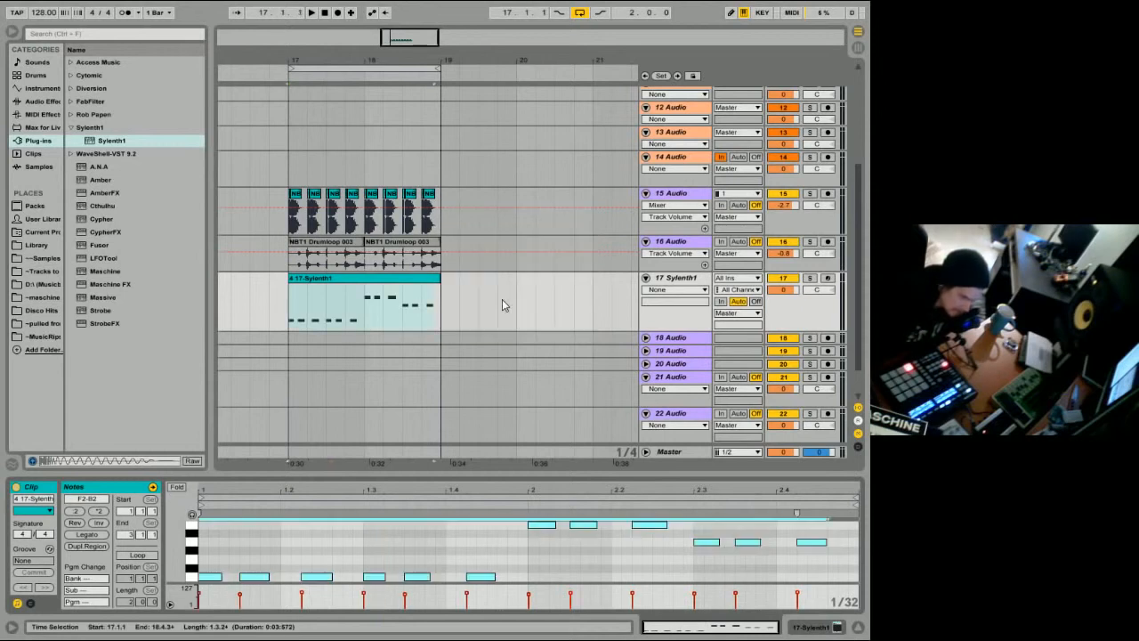
Play the quantized Sylenth1 bass line soloed and in the full mix, and return to its notes.
left_click(506, 611)
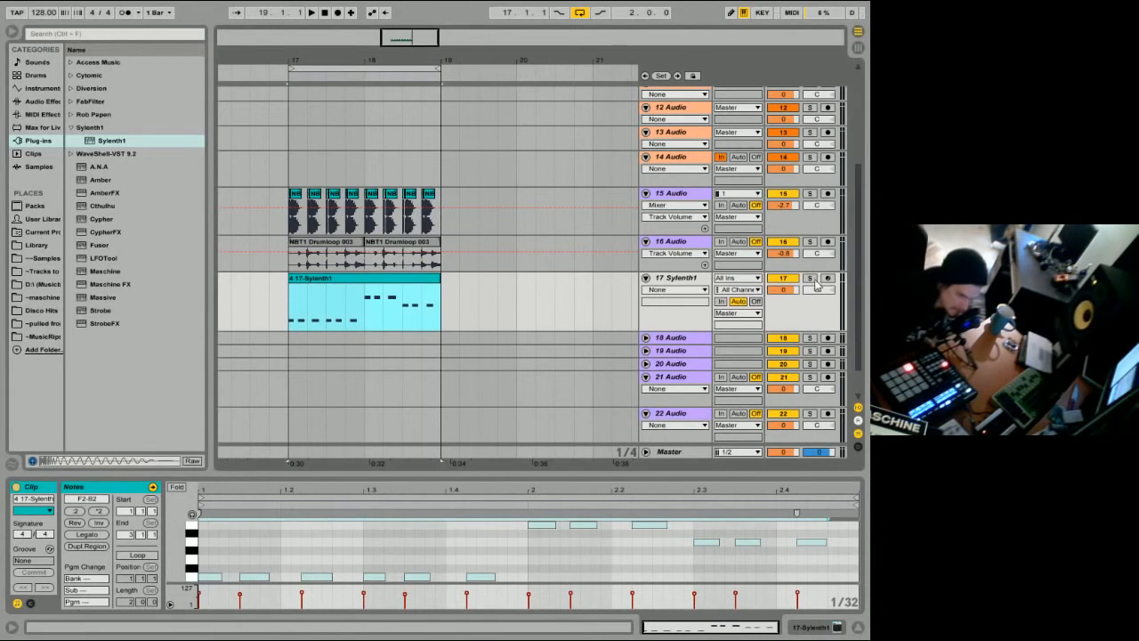
left_click(811, 279)
key("space")
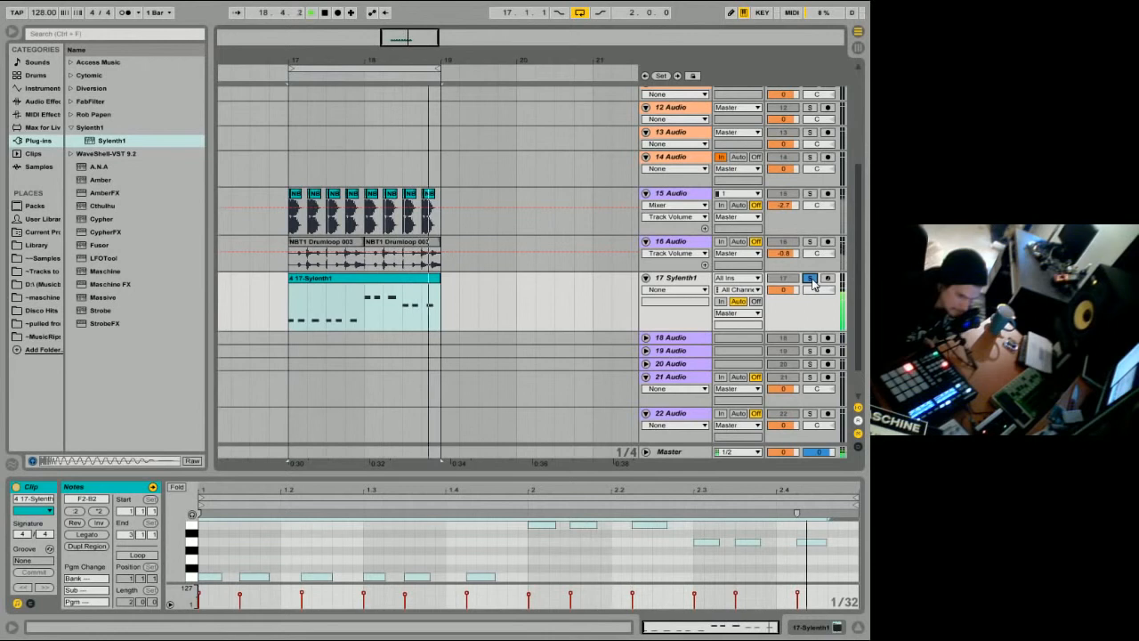
left_click(811, 280)
left_click(527, 542)
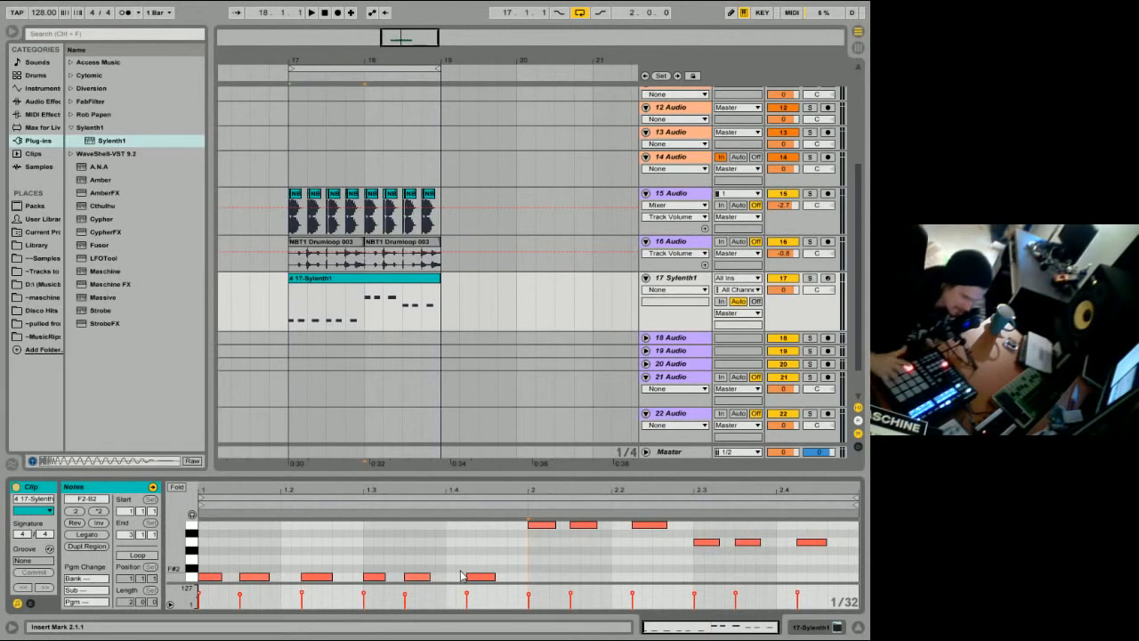
Try quantizing both the starts and ends of the bass notes to 1/16, play the result and undo the quantize.
right_click(320, 534)
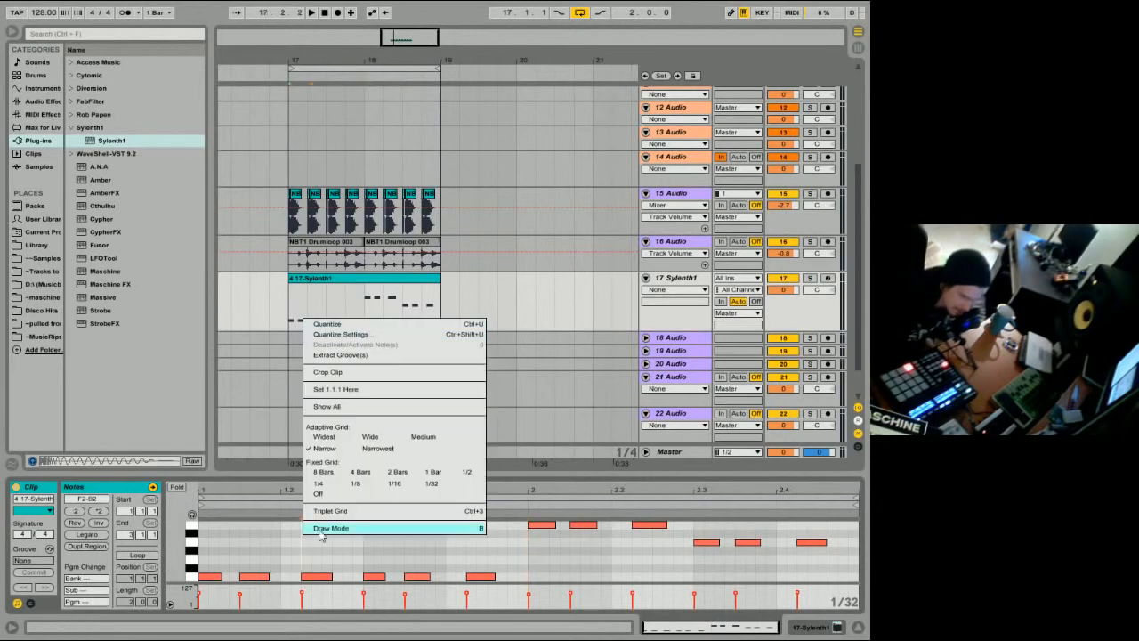
left_click(360, 335)
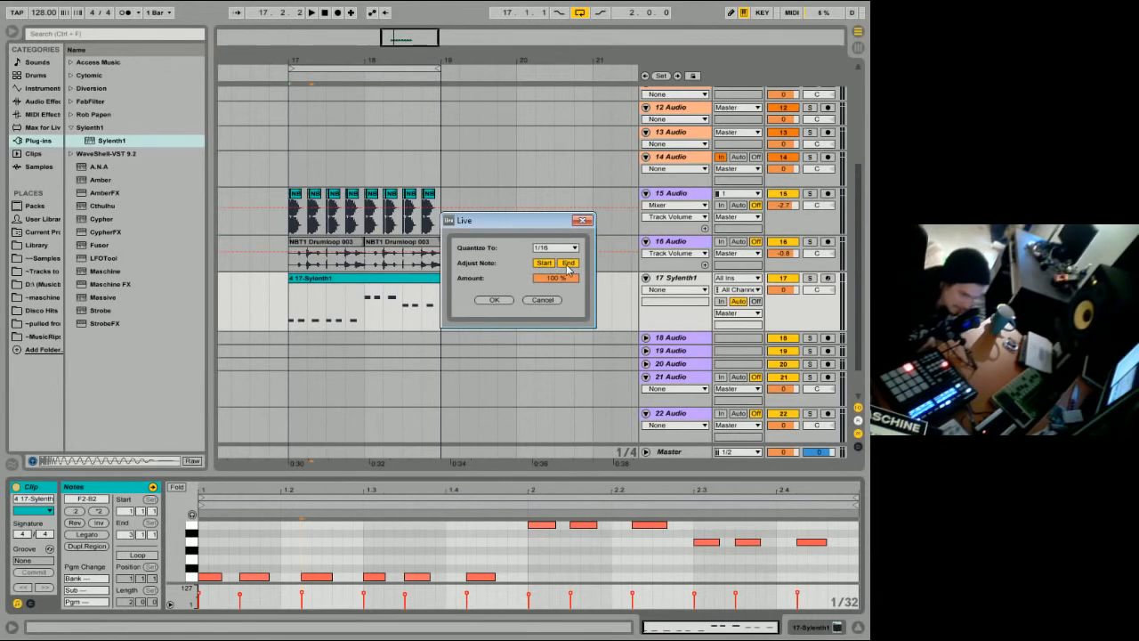
left_click(495, 300)
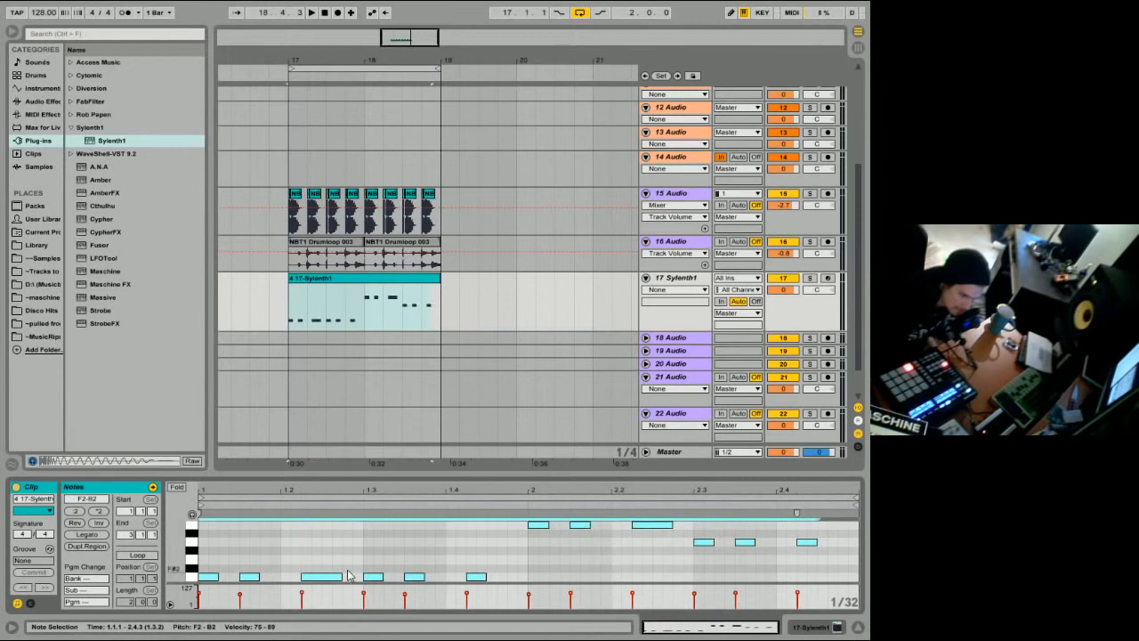
key("space")
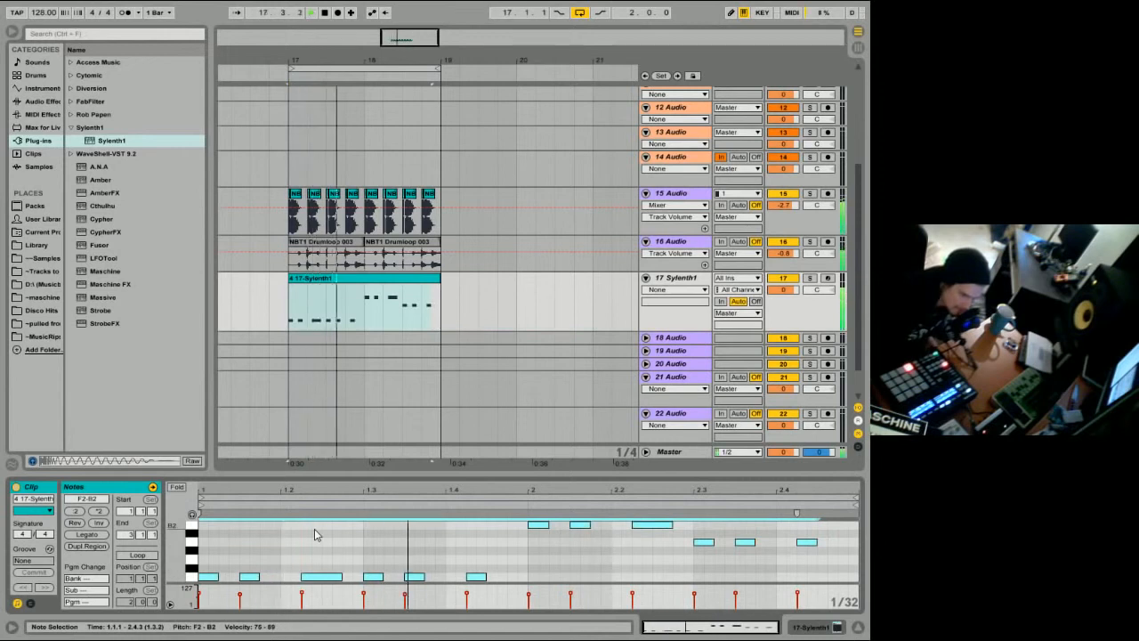
left_click(42, 2)
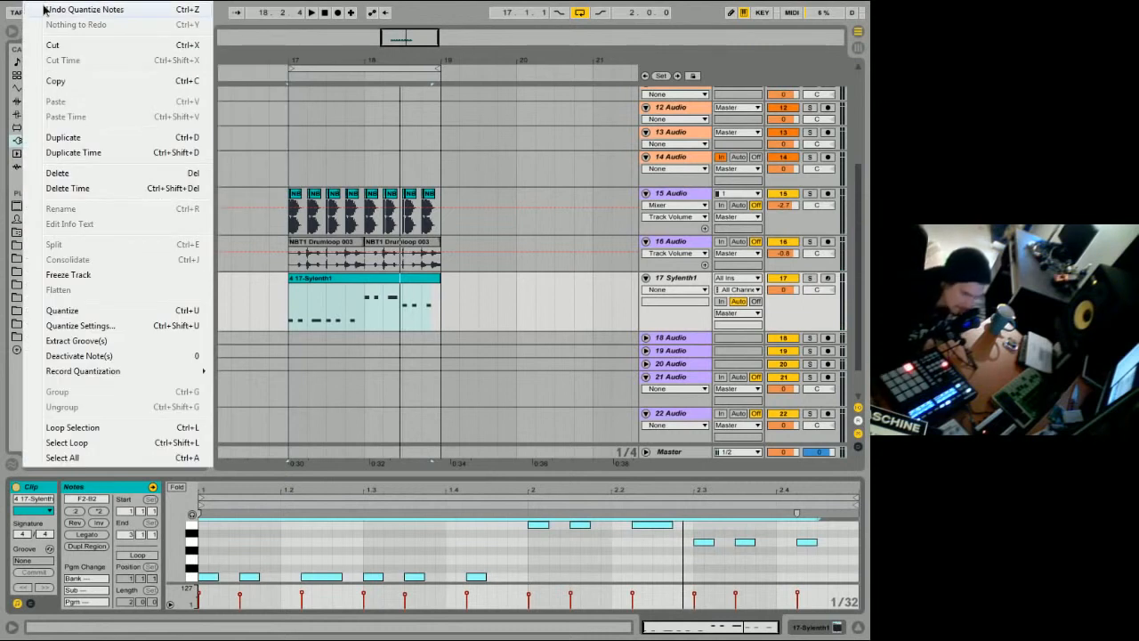
left_click(44, 9)
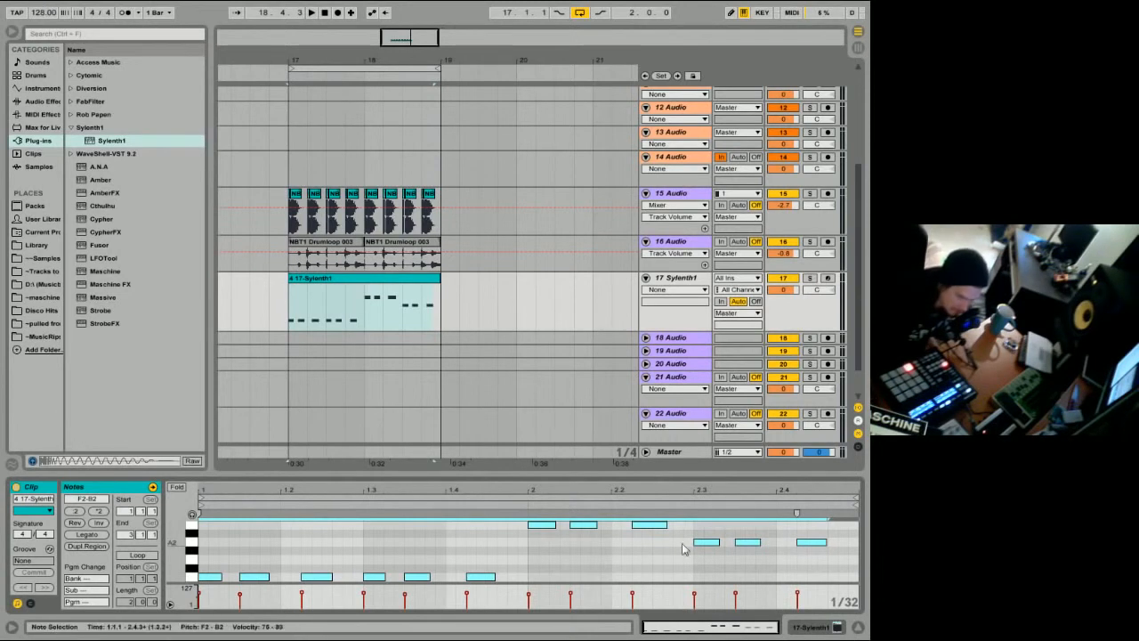
Reduce the height of the Sylenth1 track and enlarge the note editor of its clip.
left_click(418, 278)
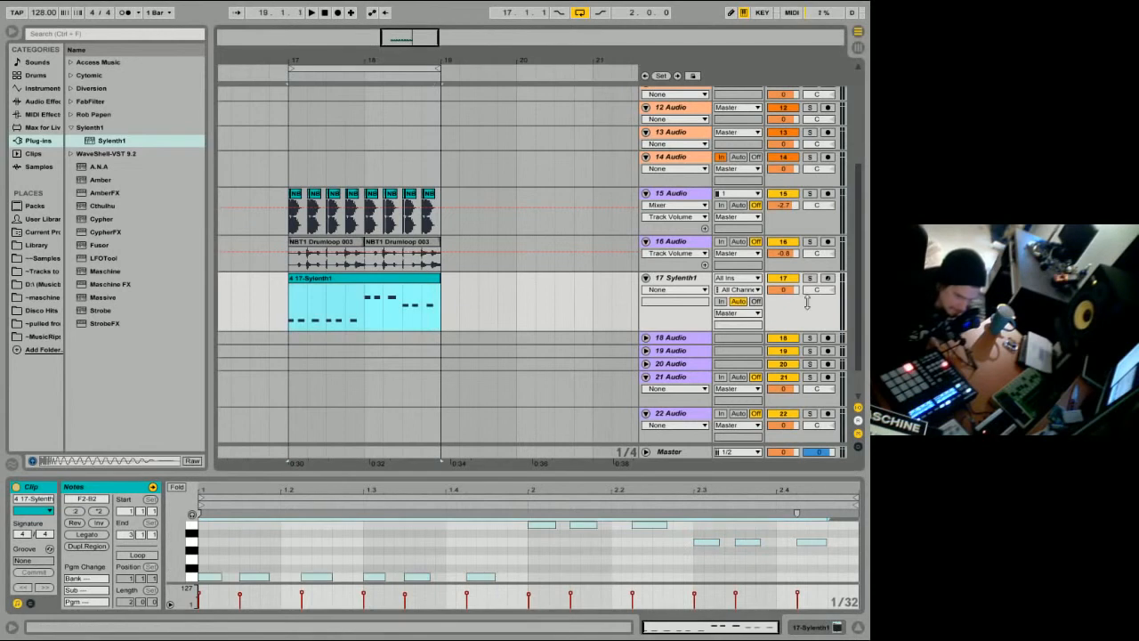
left_click_drag(802, 309, 808, 299)
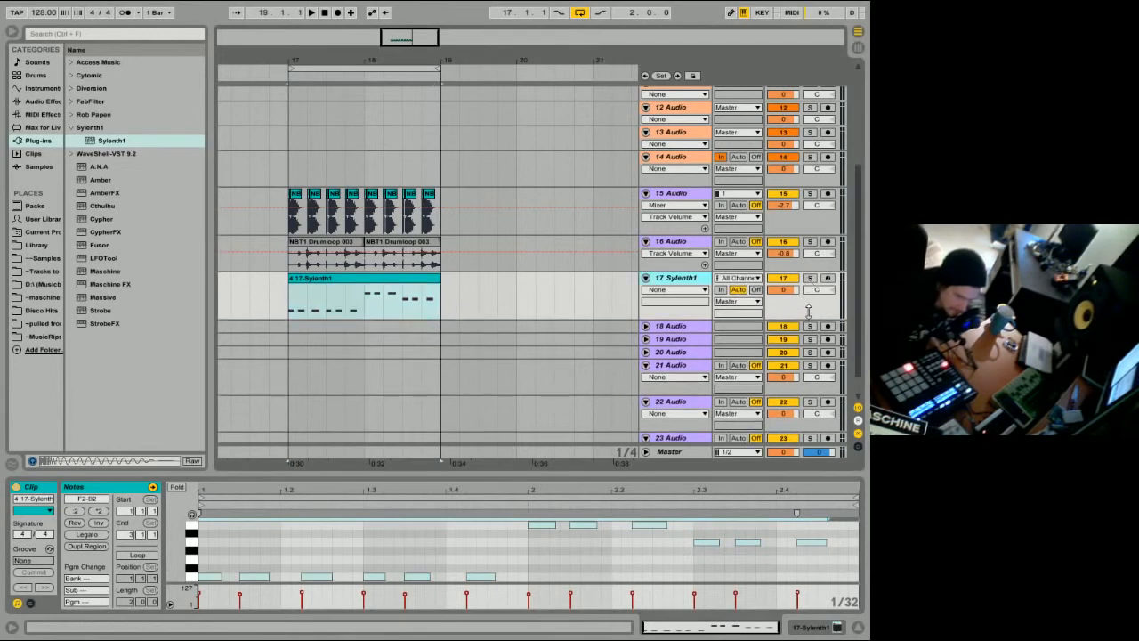
left_click(821, 632)
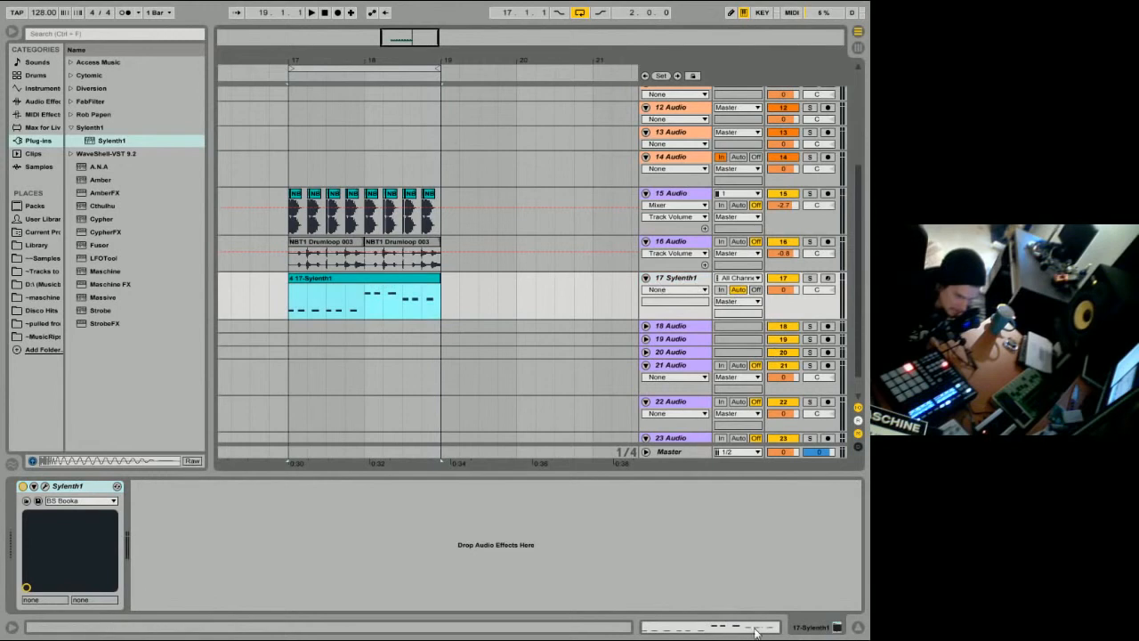
double_click(374, 287)
left_click_drag(359, 474, 375, 370)
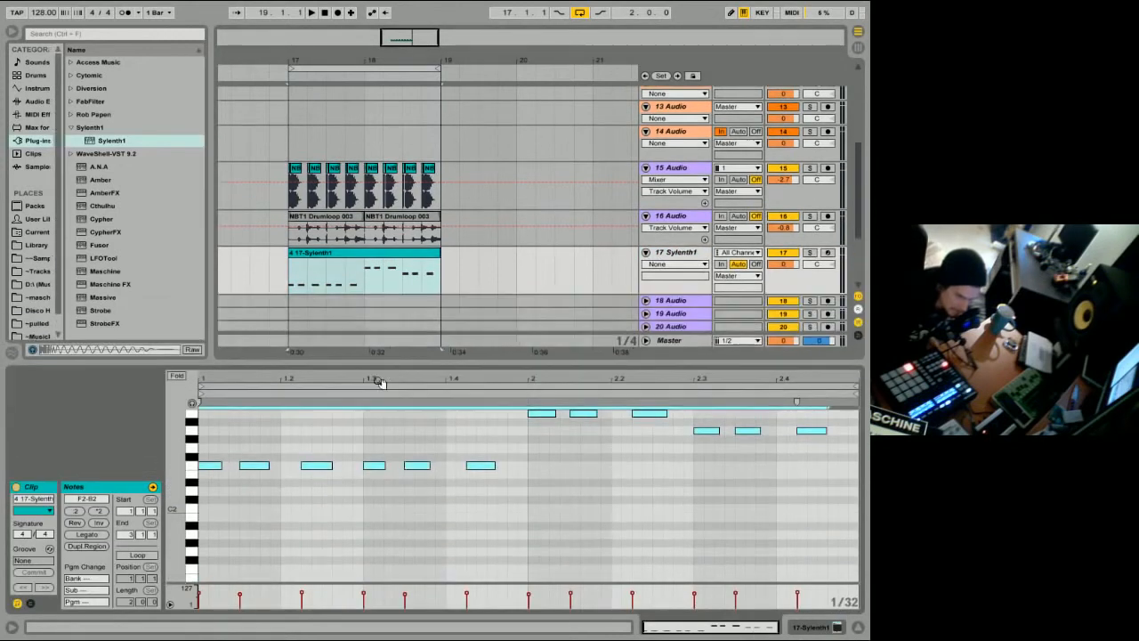
Transpose all notes of the Sylenth1 bass line down one octave to F1-B1 and play the track soloed.
left_click_drag(206, 415, 851, 542)
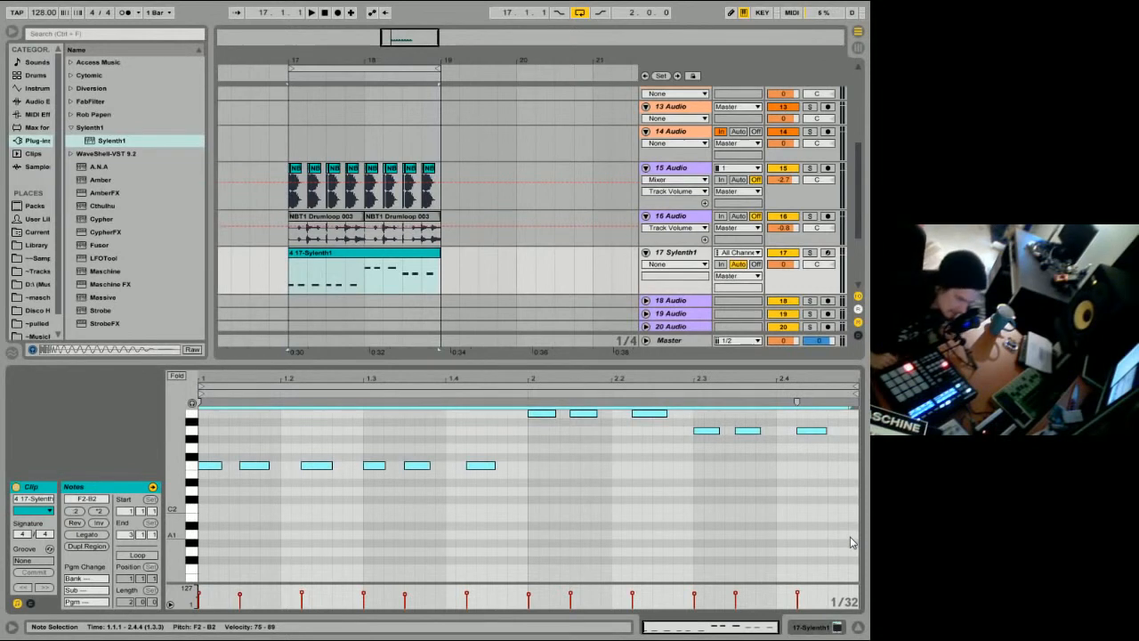
key("shift+Down")
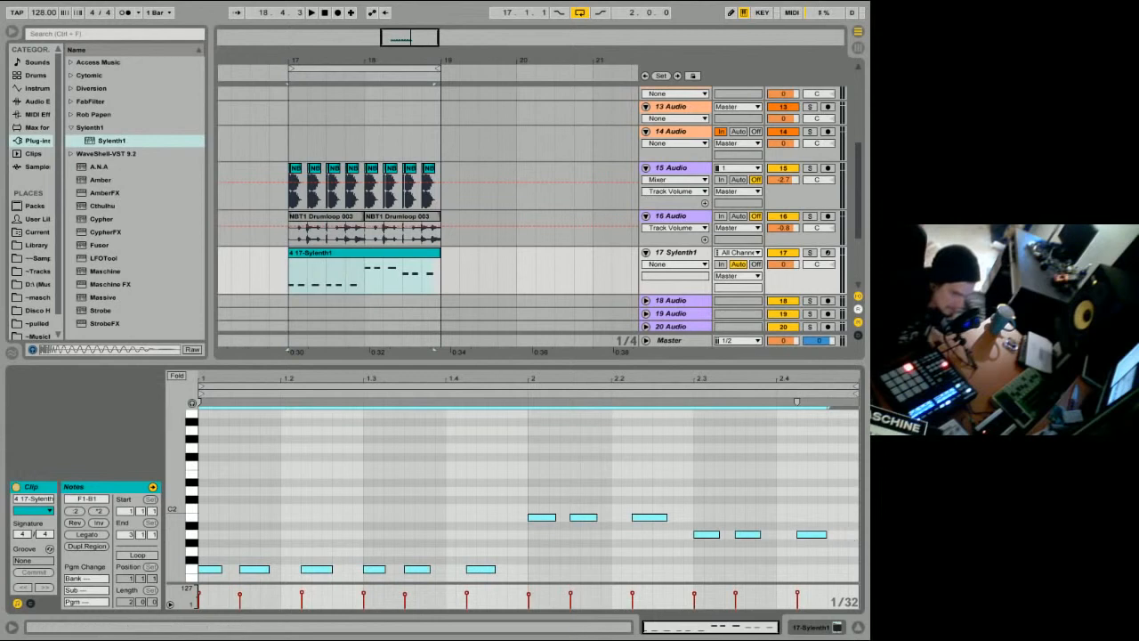
left_click(810, 253)
left_click(306, 253)
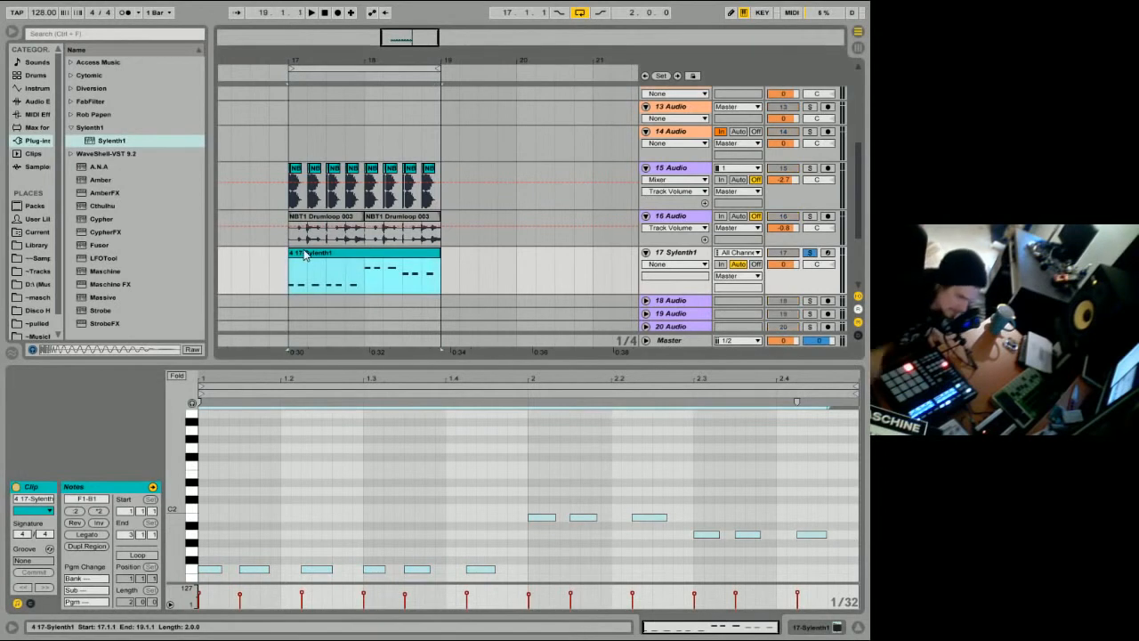
key("space")
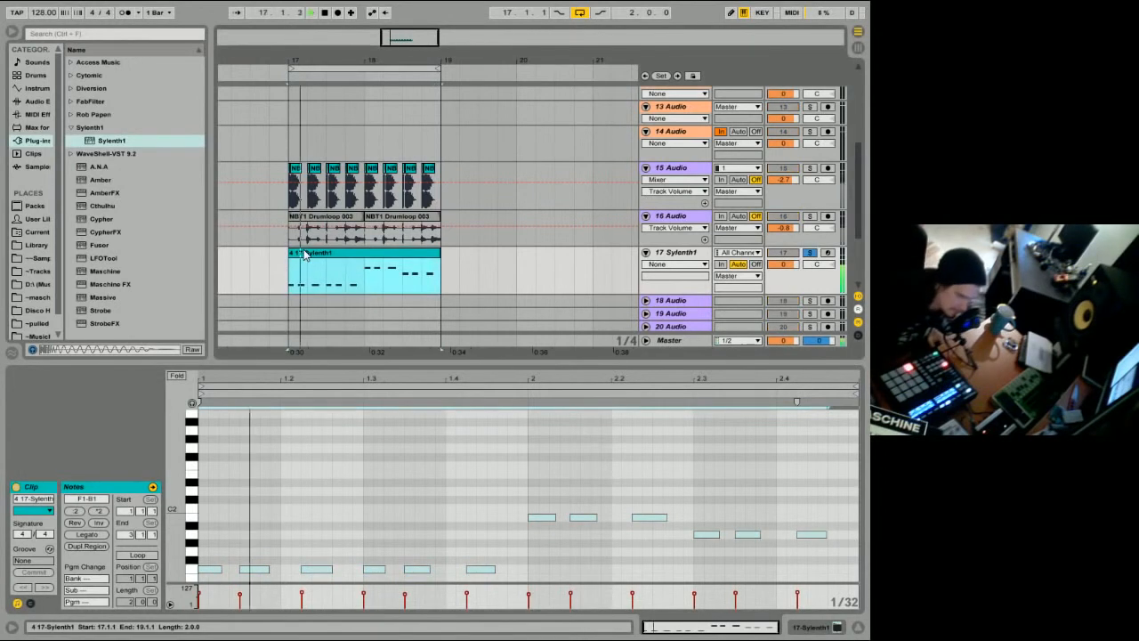
Unsolo the Sylenth1 track and move it above the Drumloop 003 track, directly below 15 Audio.
left_click(810, 253)
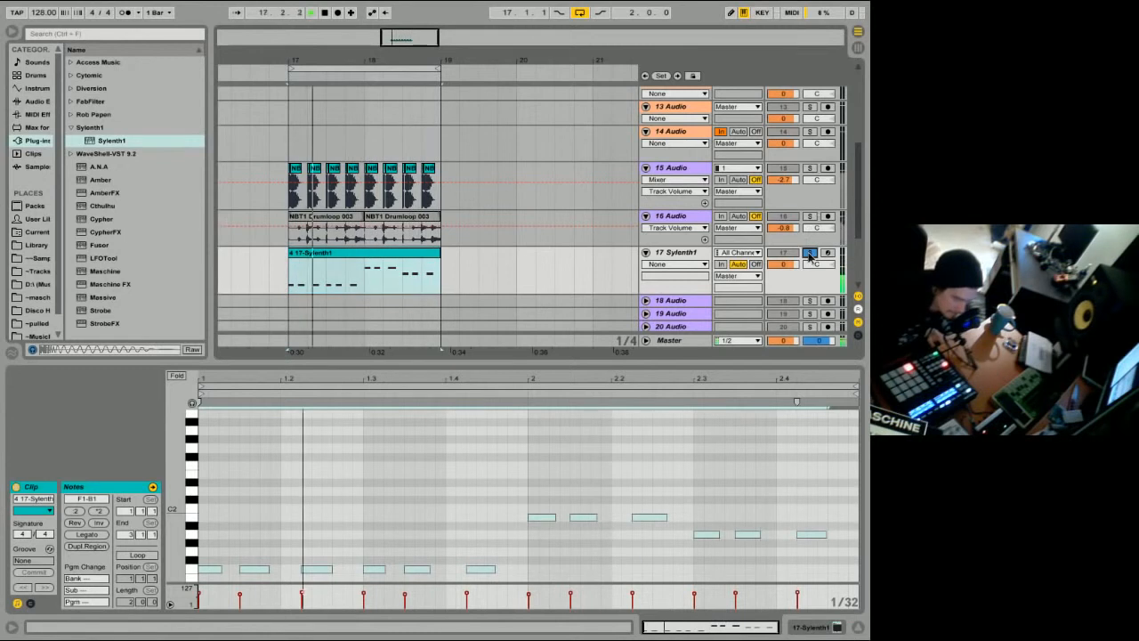
left_click_drag(673, 254, 681, 208)
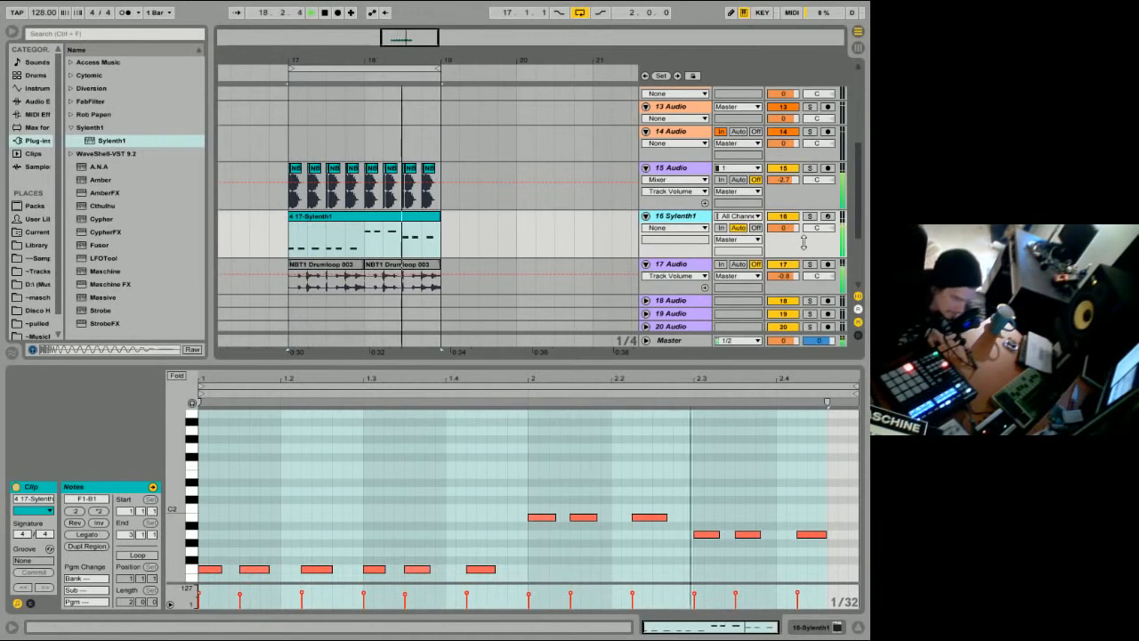
Mute the 17 Audio drum loop track and display the devices of the 15 Audio kick track.
key("shift+Tab")
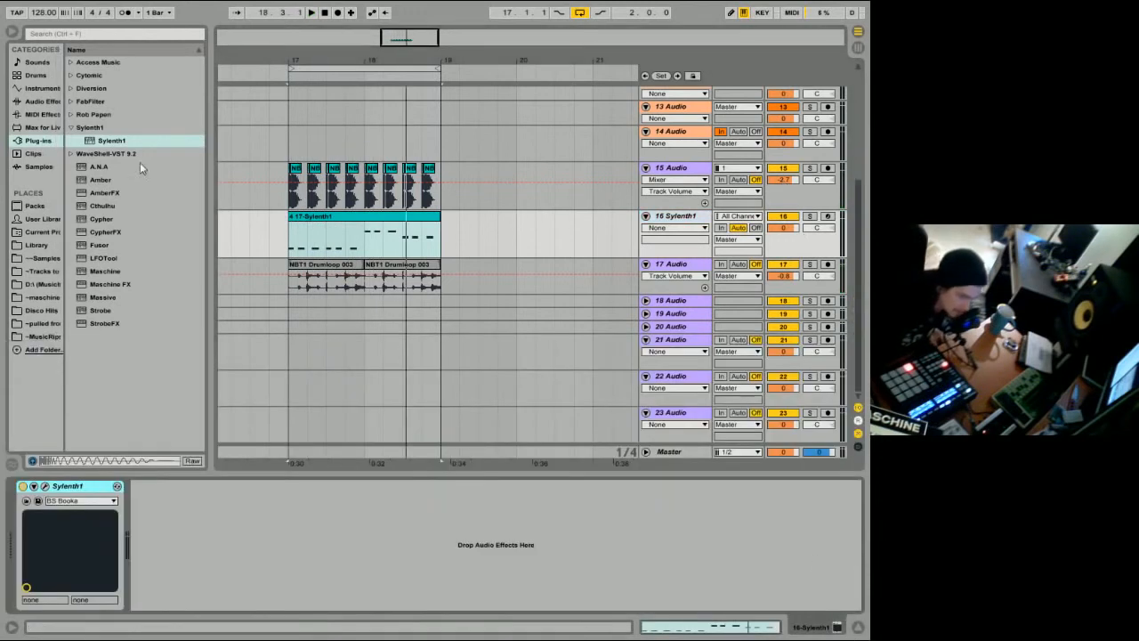
left_click(43, 89)
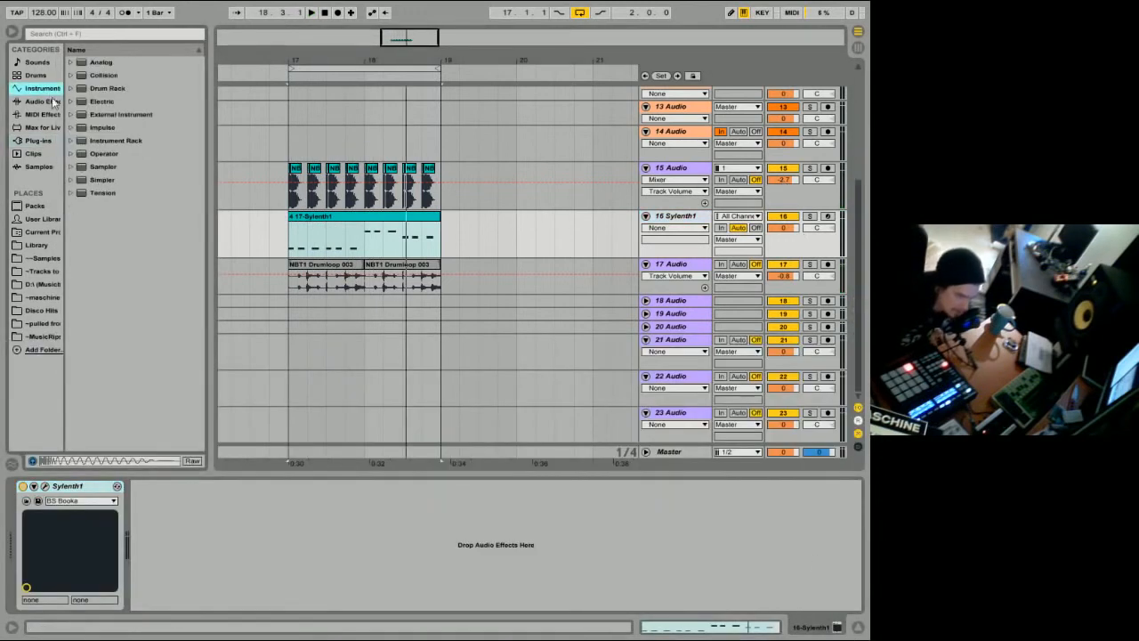
left_click(812, 174)
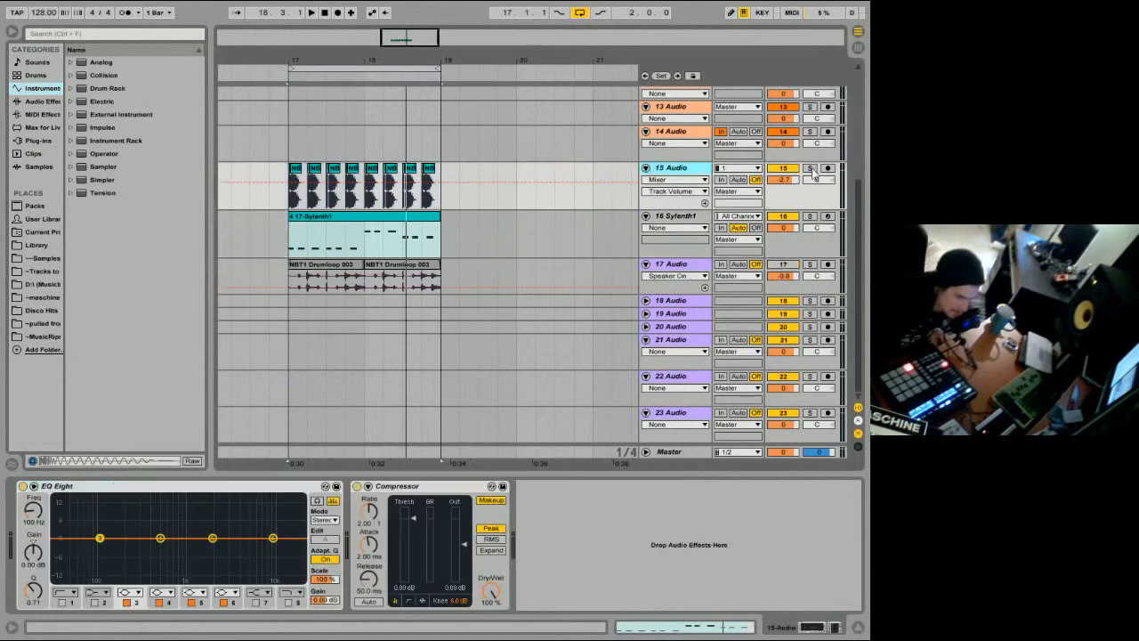
Solo 15 Audio and cut its EQ Eight by about 8.8 dB at 237 Hz with Q 2.20 and about 2.4 dB at 1.18 kHz.
left_click_drag(212, 538, 130, 555)
left_click(810, 168)
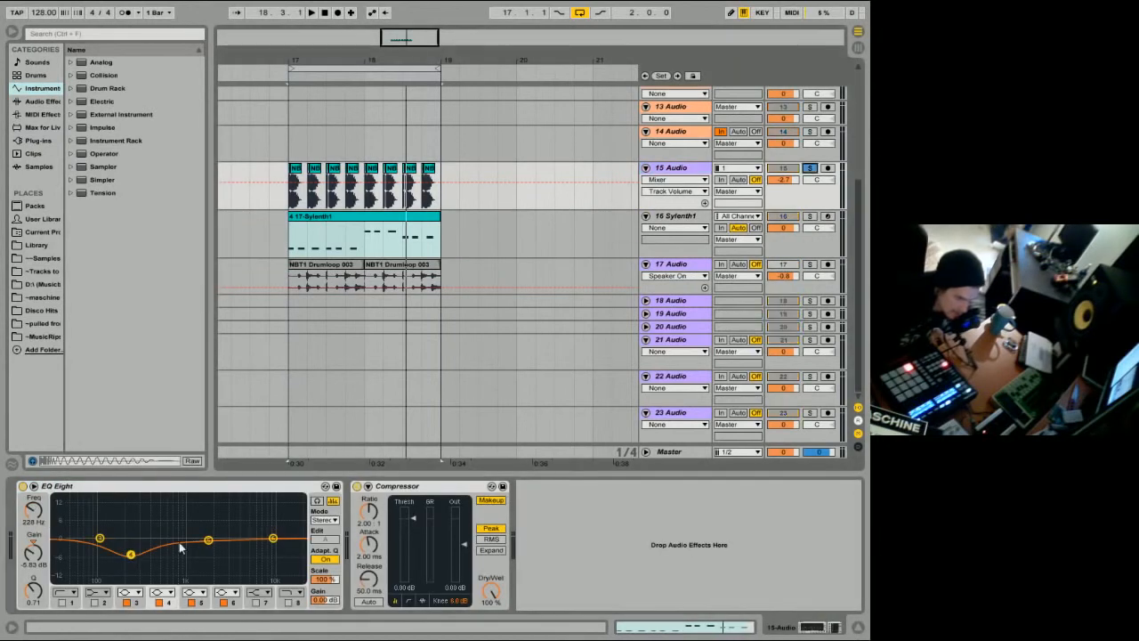
left_click_drag(38, 591, 38, 563)
key("space")
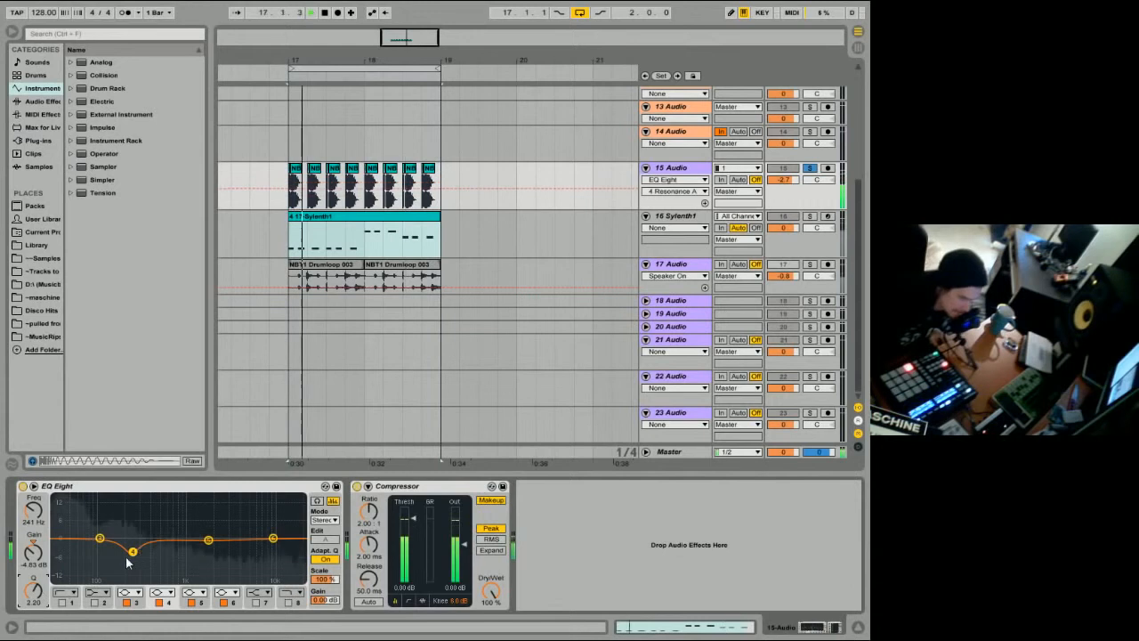
left_click_drag(130, 555, 133, 558)
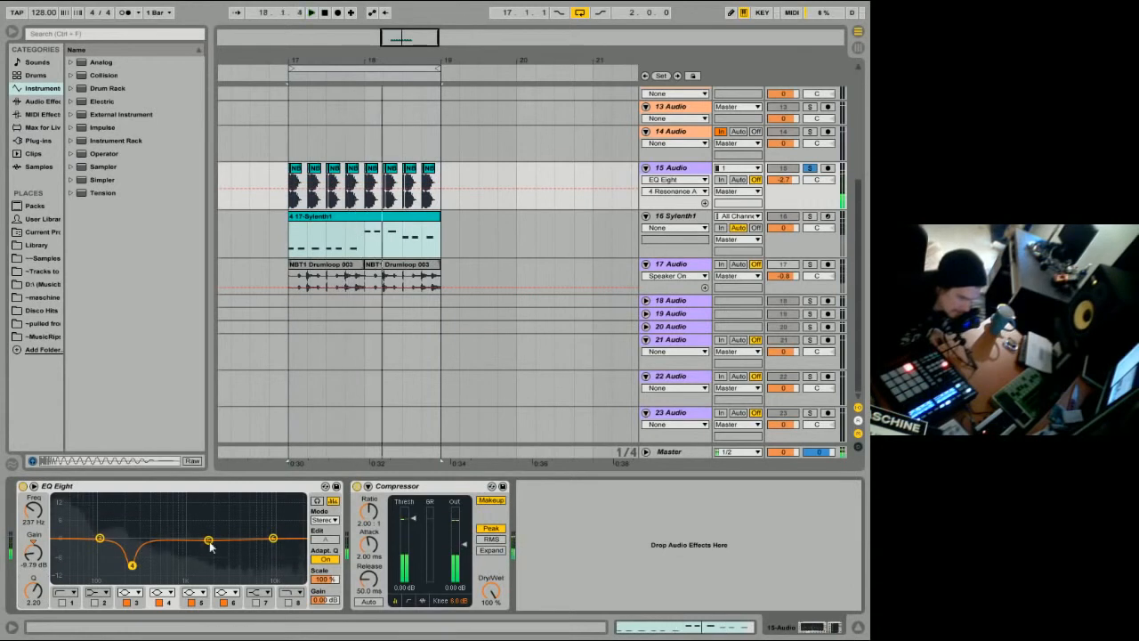
left_click_drag(207, 539, 193, 546)
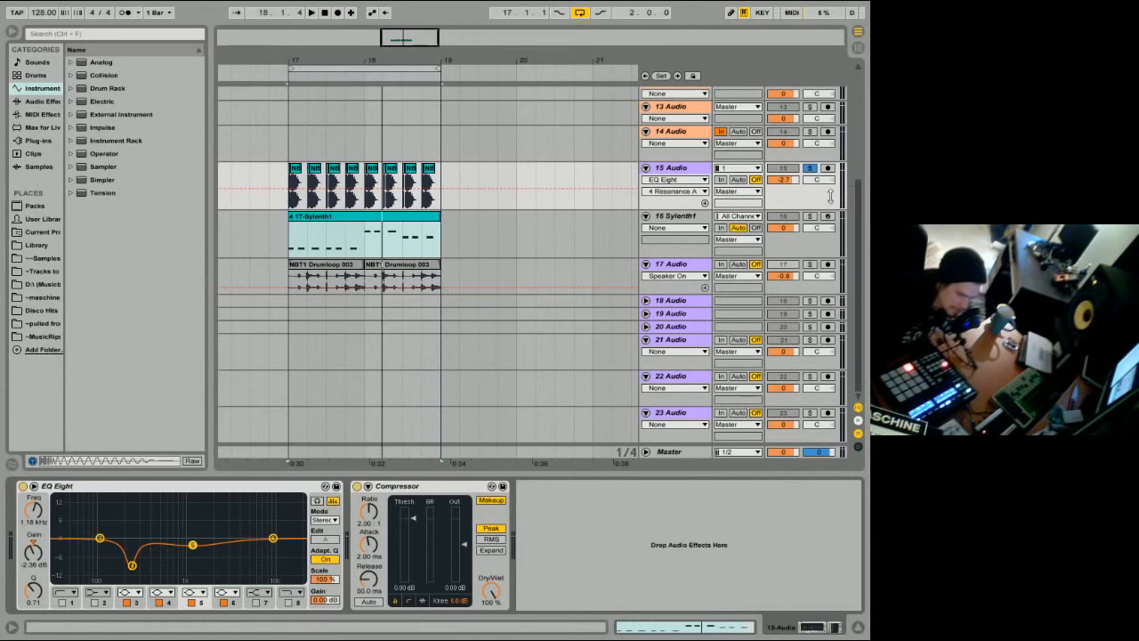
Solo the Sylenth1 track, add a Compressor after Sylenth1 and enable its sidechain with 15-Audio as the source.
left_click(810, 216)
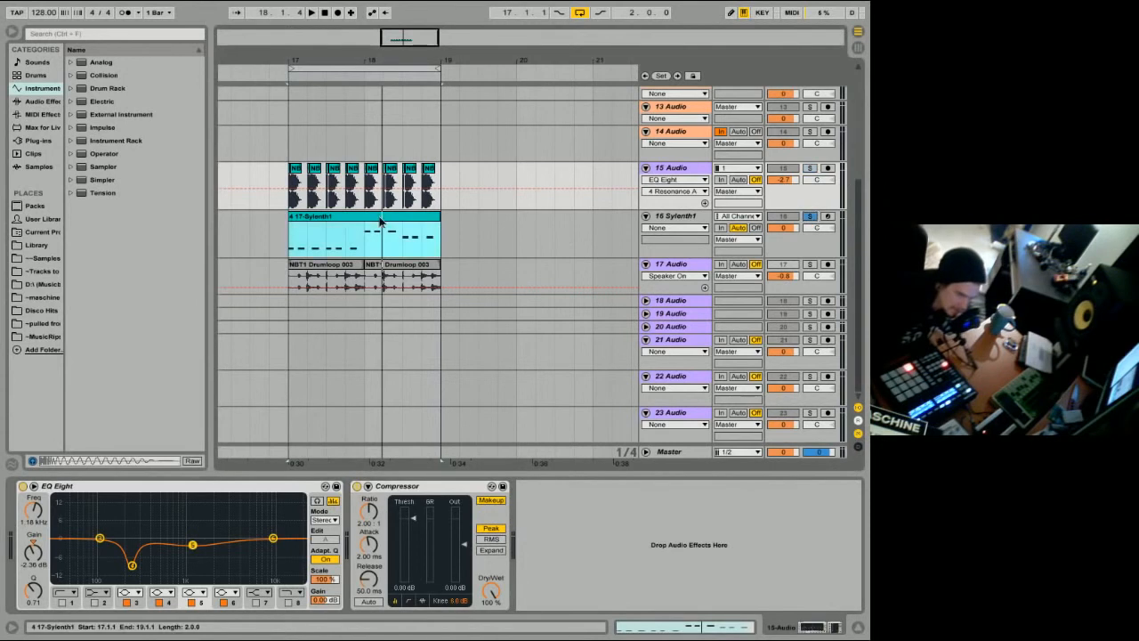
left_click(690, 247)
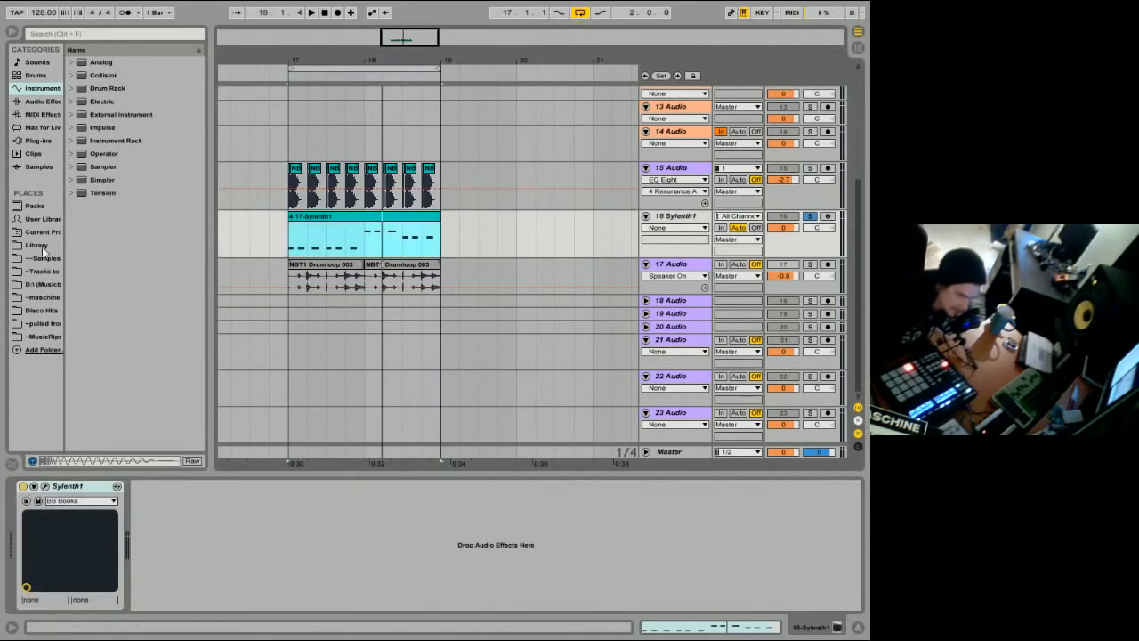
left_click(41, 101)
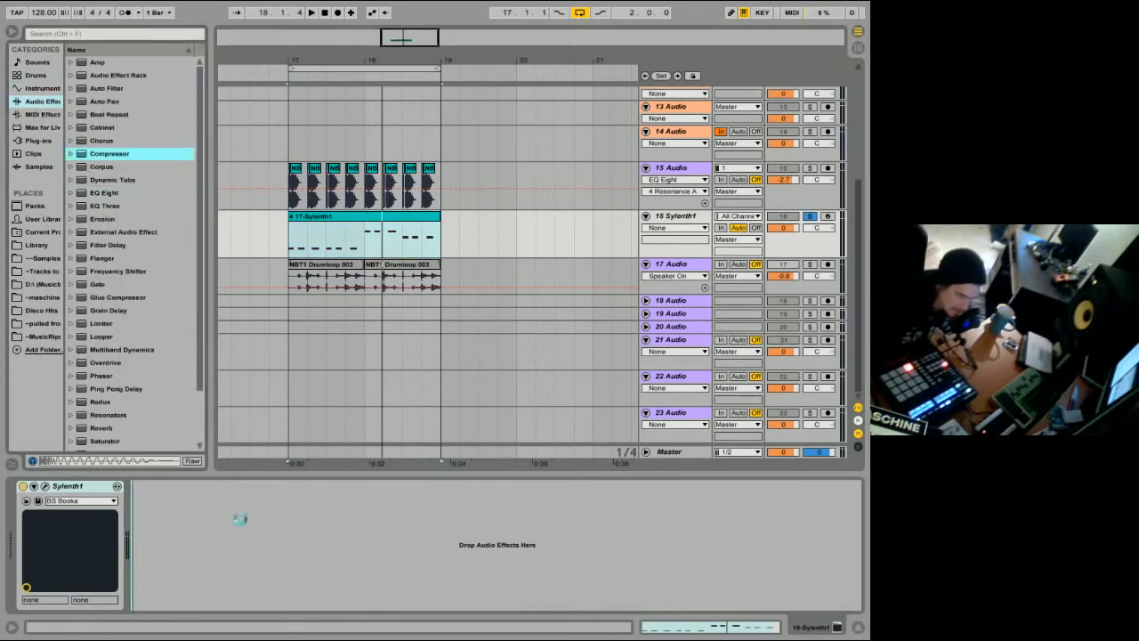
left_click_drag(241, 518, 178, 518)
left_click(149, 487)
left_click(157, 521)
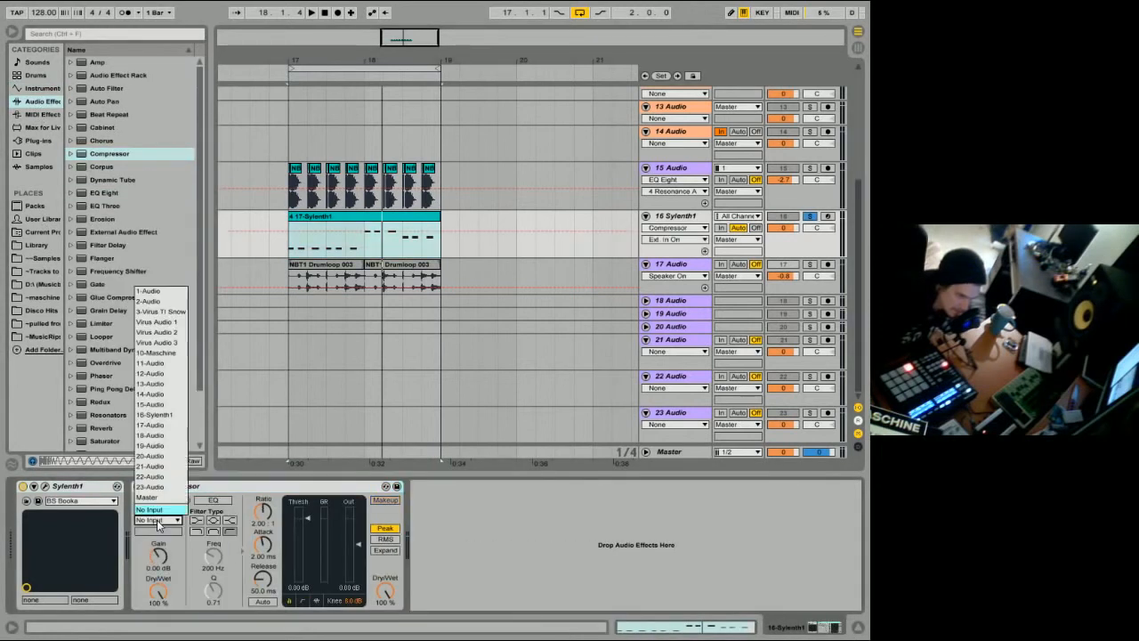
left_click(154, 406)
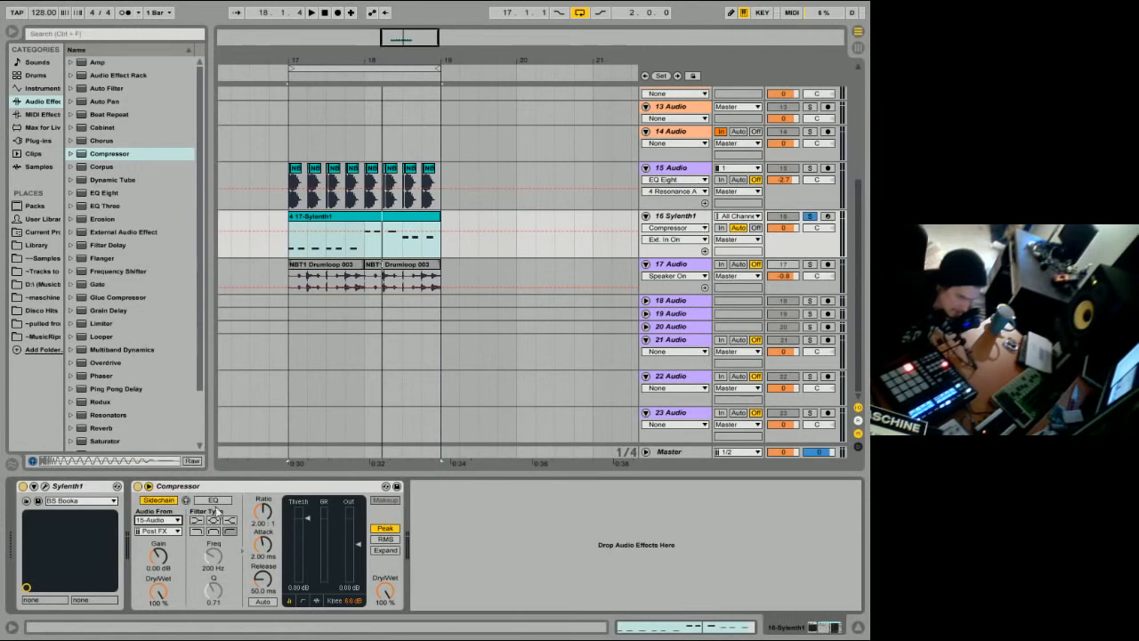
Lower the sidechain compressor's threshold and switch its display to the activity view while playing the soloed bass.
key("space")
key("space")
left_click_drag(309, 518, 309, 534)
key("space")
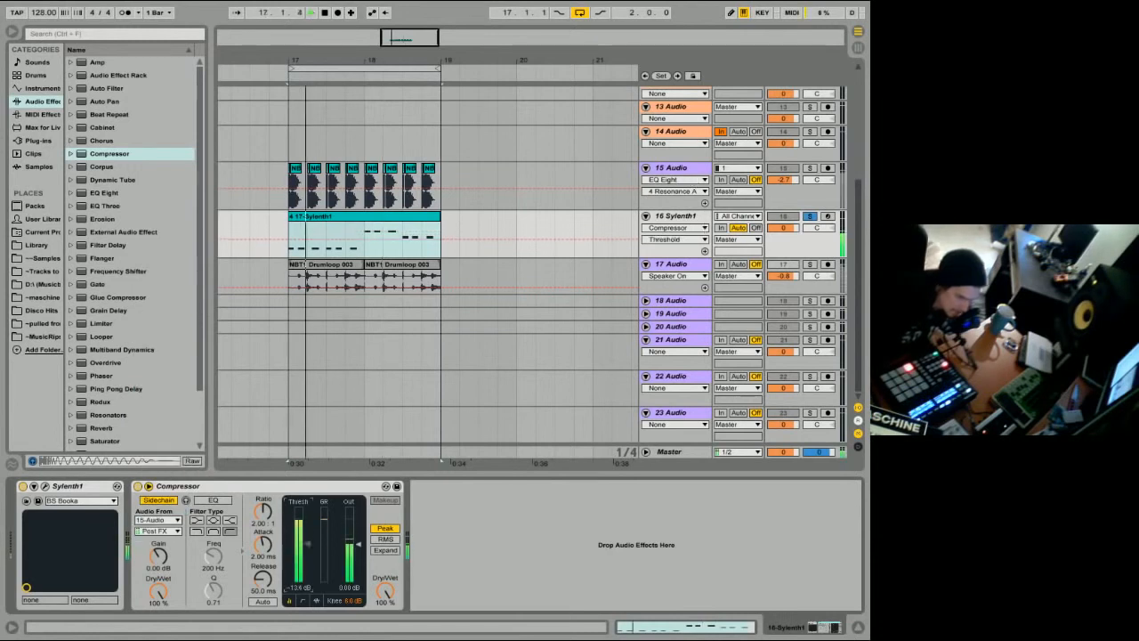
left_click(317, 600)
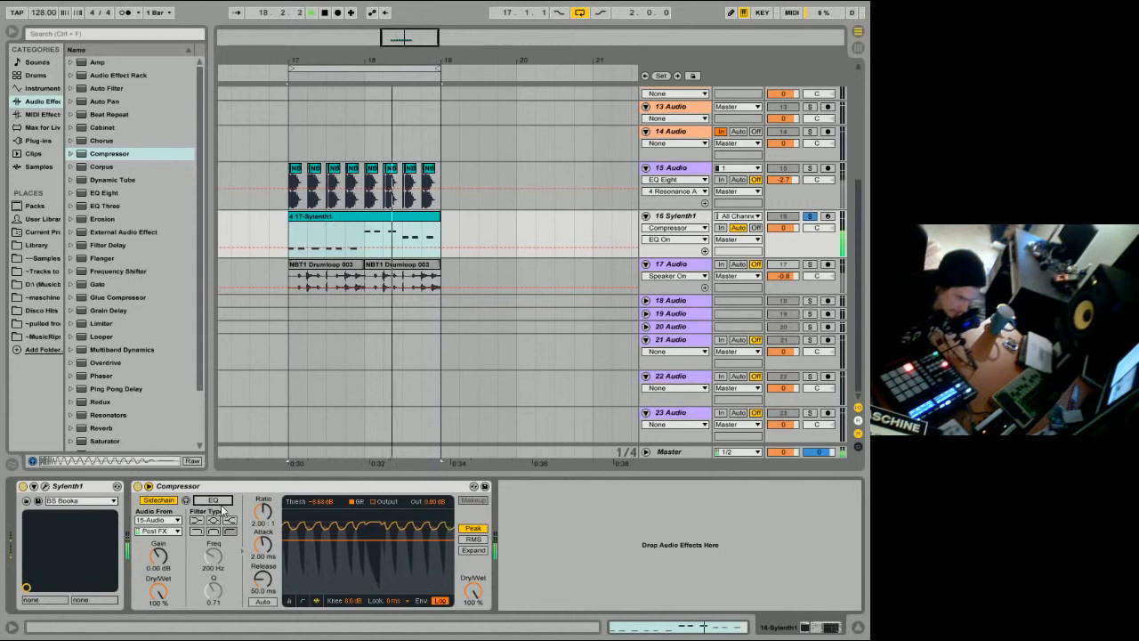
key("space")
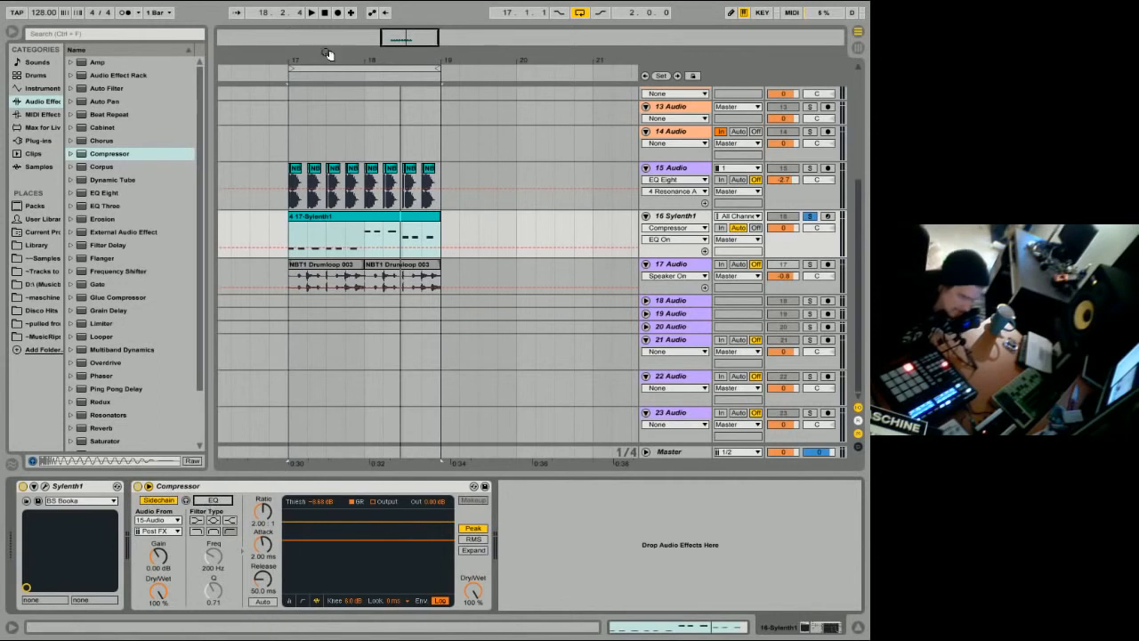
Lower the Sylenth1 compressor's threshold to about -18.1 dB and play the soloed bass line.
left_click_drag(329, 54, 546, 62)
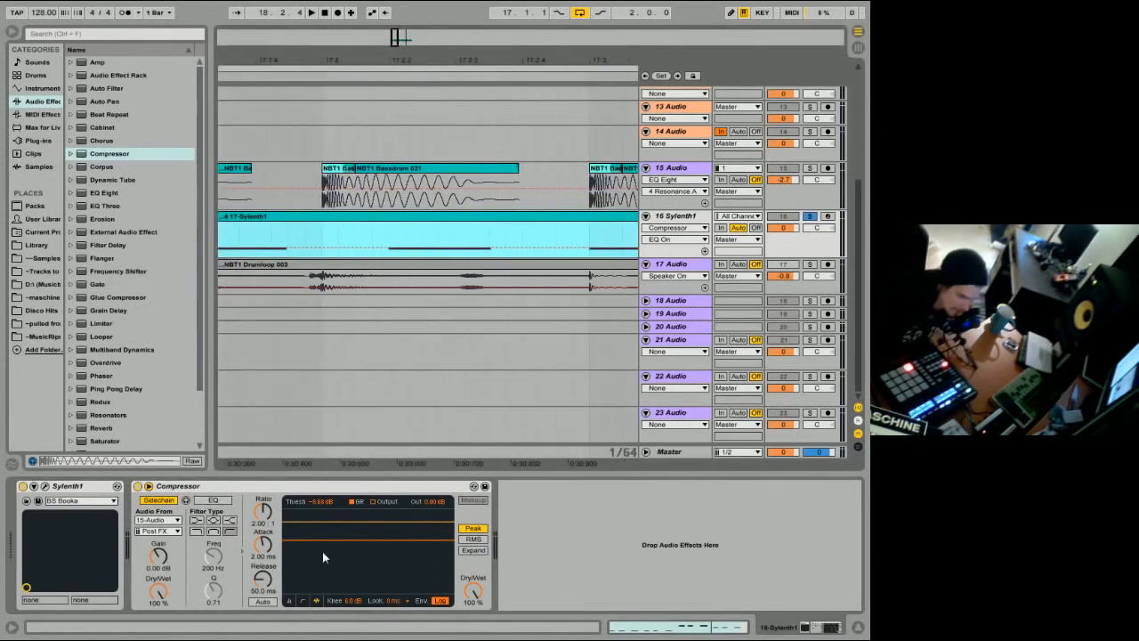
left_click_drag(323, 557, 323, 577)
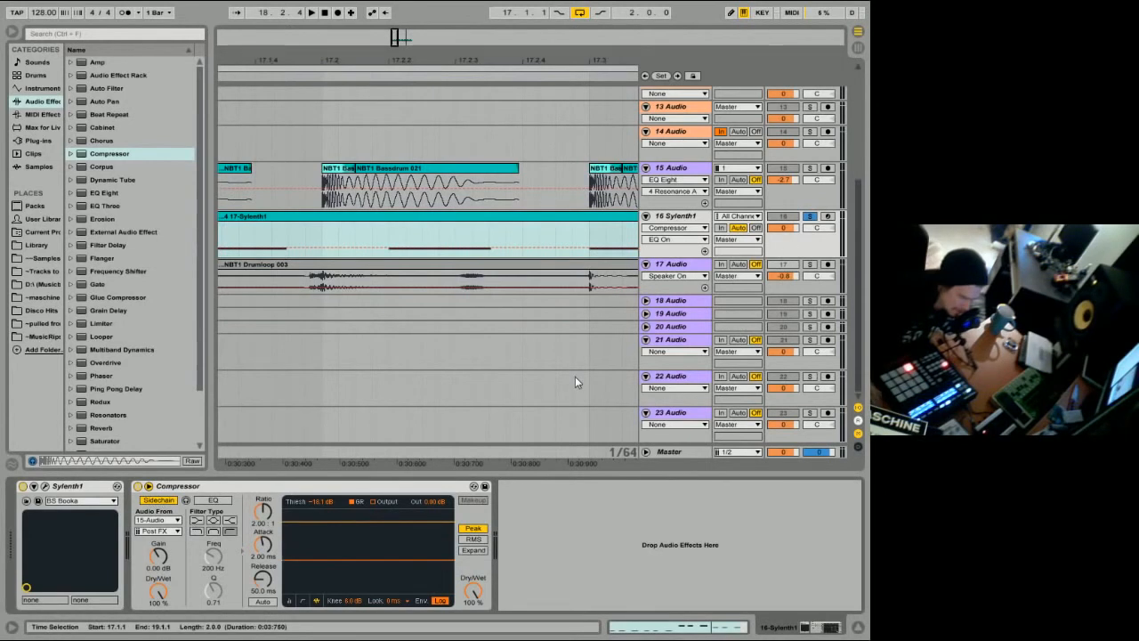
key("space")
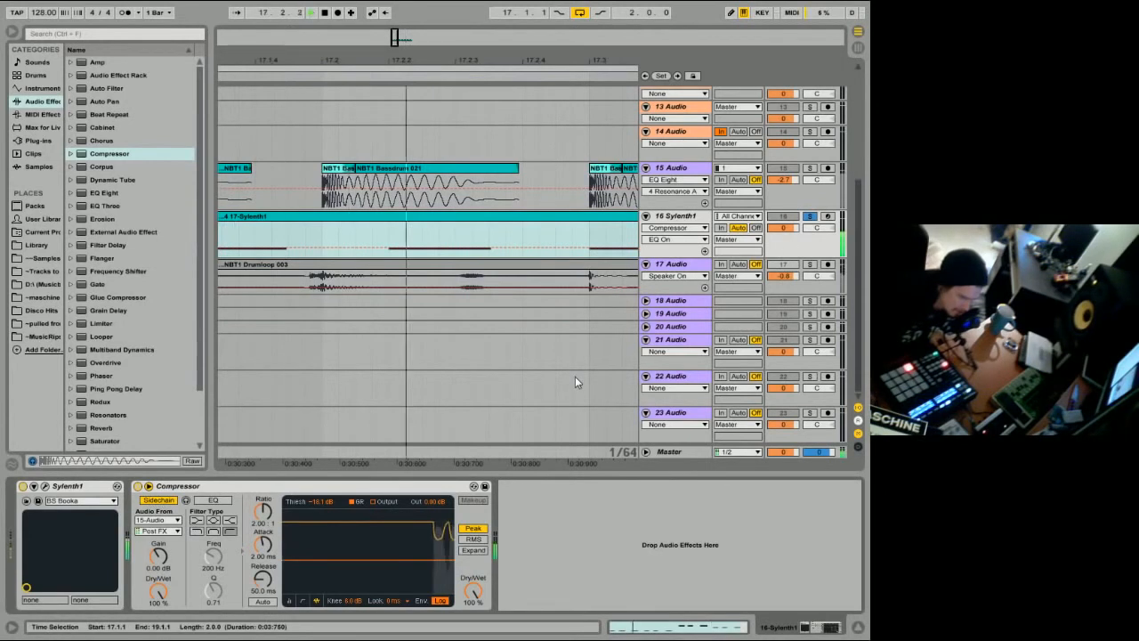
key("space")
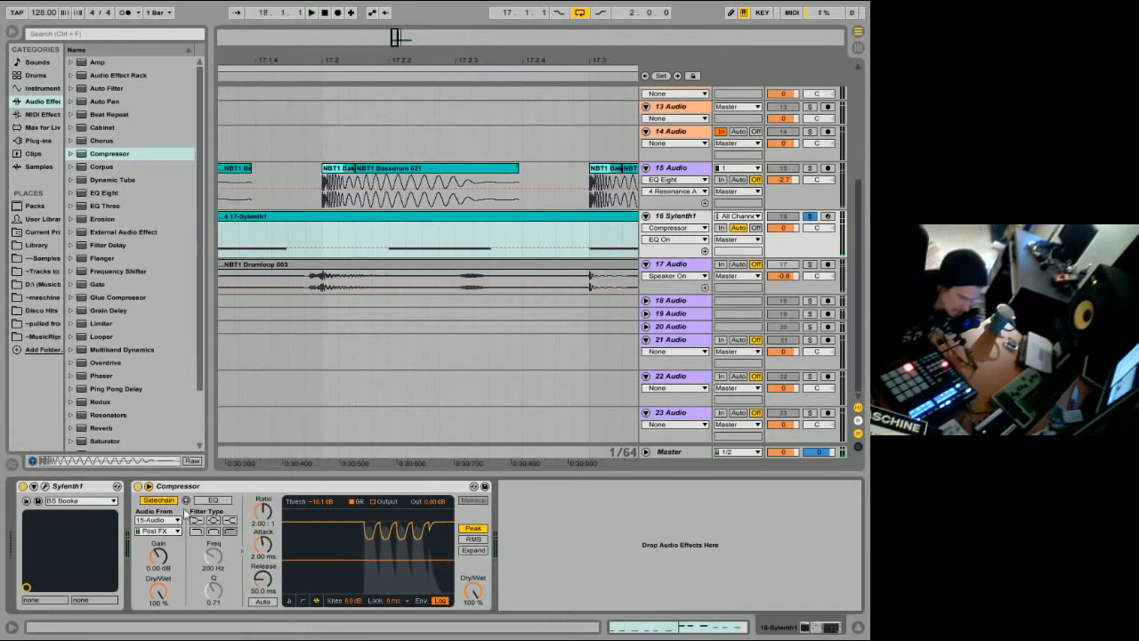
Listen to the compressor's sidechain signal during playback and enable the sidechain EQ.
key("space")
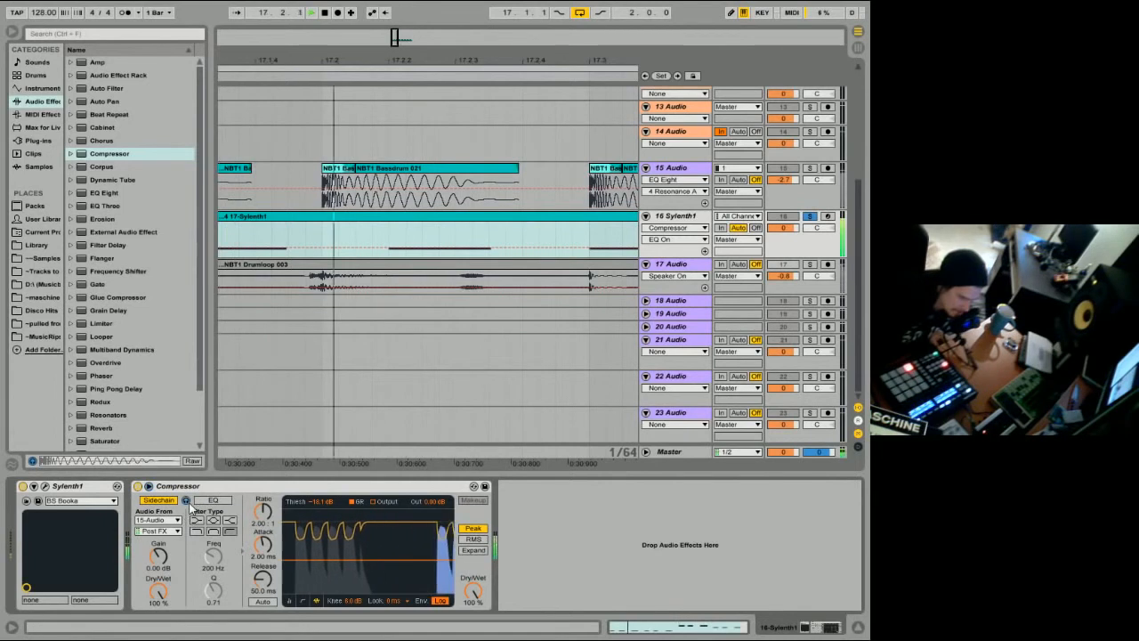
left_click(204, 501)
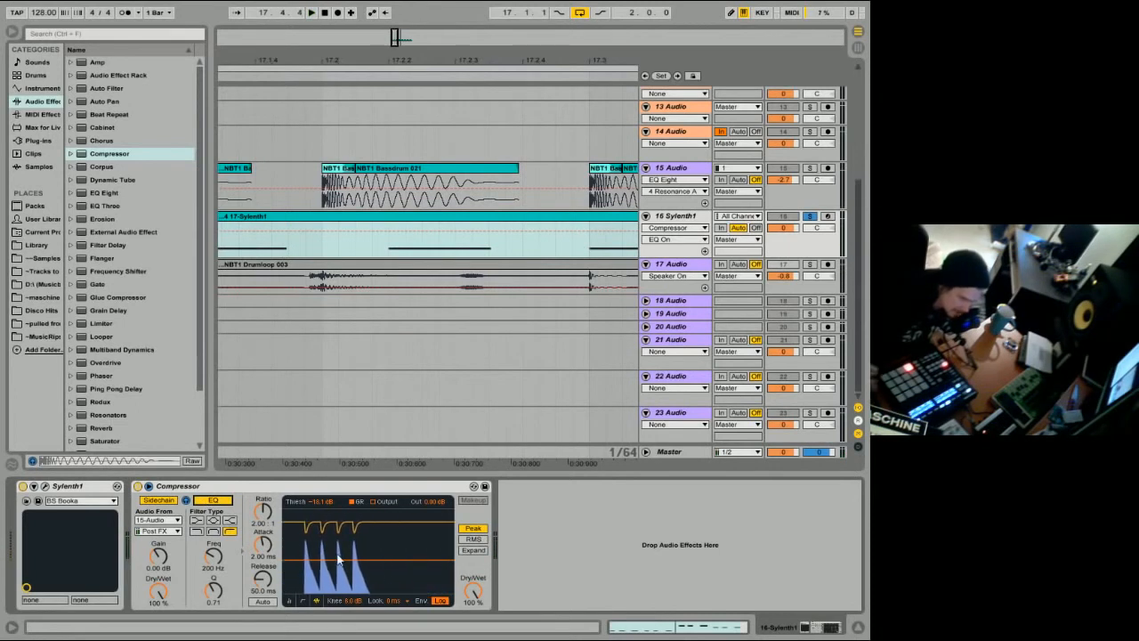
key("space")
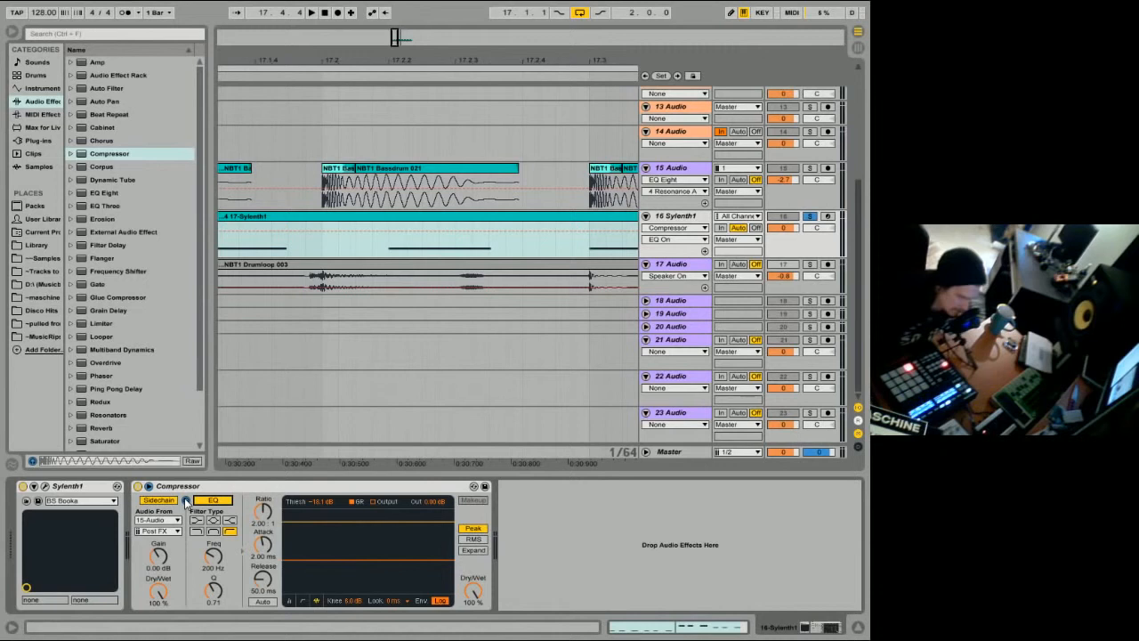
Set the bass compressor to a threshold of about -27 dB, 0.01 ms attack and about 68 ms release while playing.
key("space")
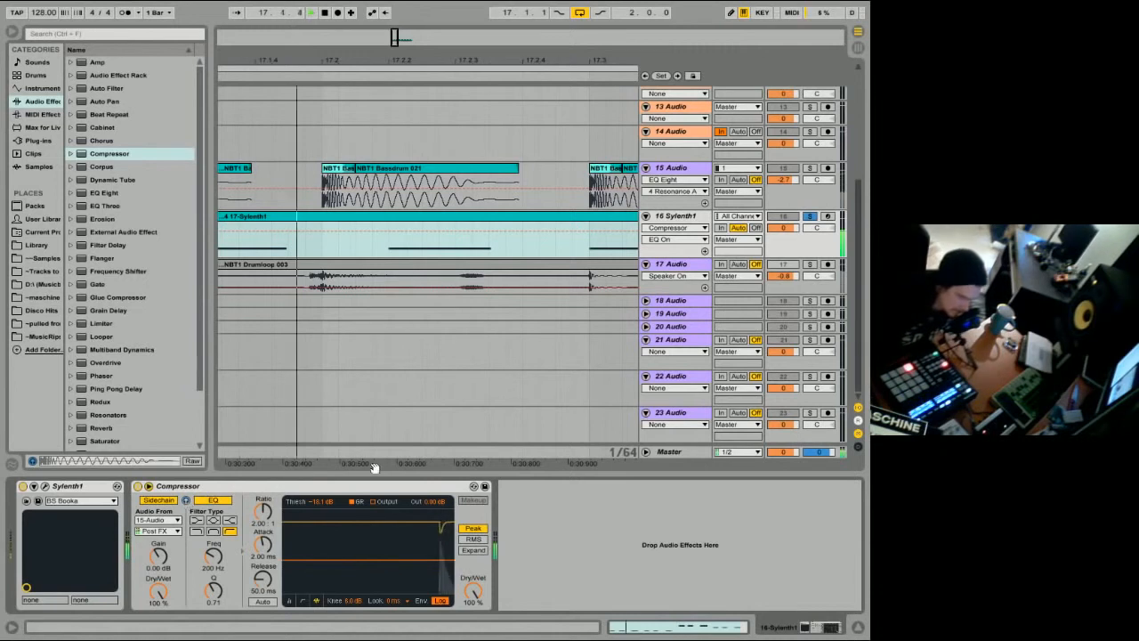
left_click_drag(304, 502, 304, 517)
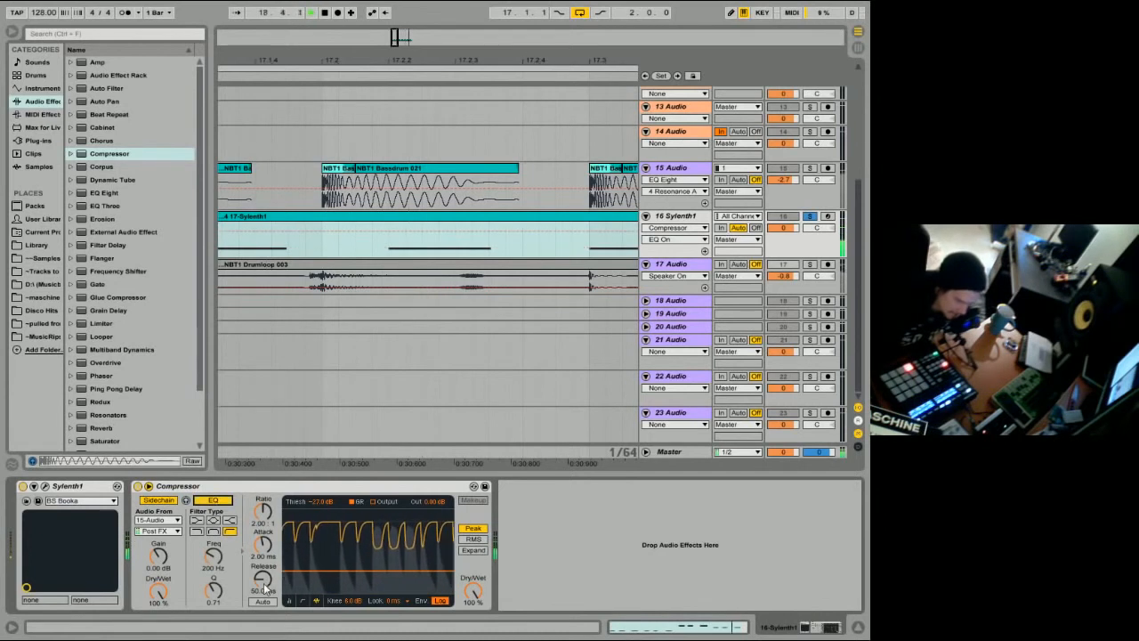
mouse_move(266, 580)
left_mouse_down()
mouse_move(265, 561)
mouse_move(264, 601)
left_mouse_up()
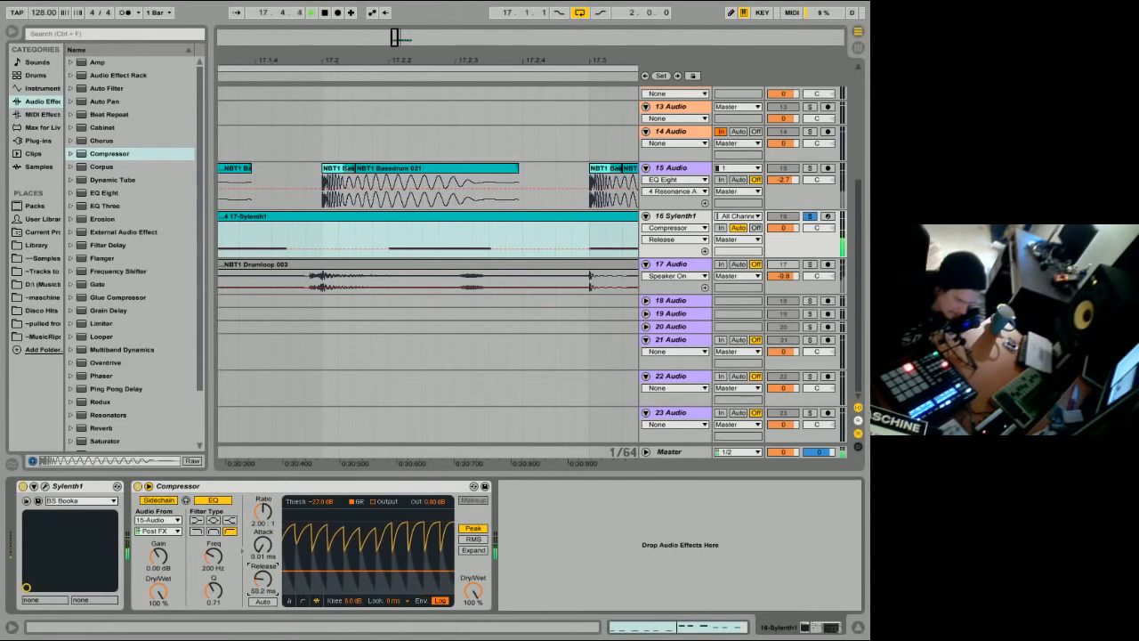
key("space")
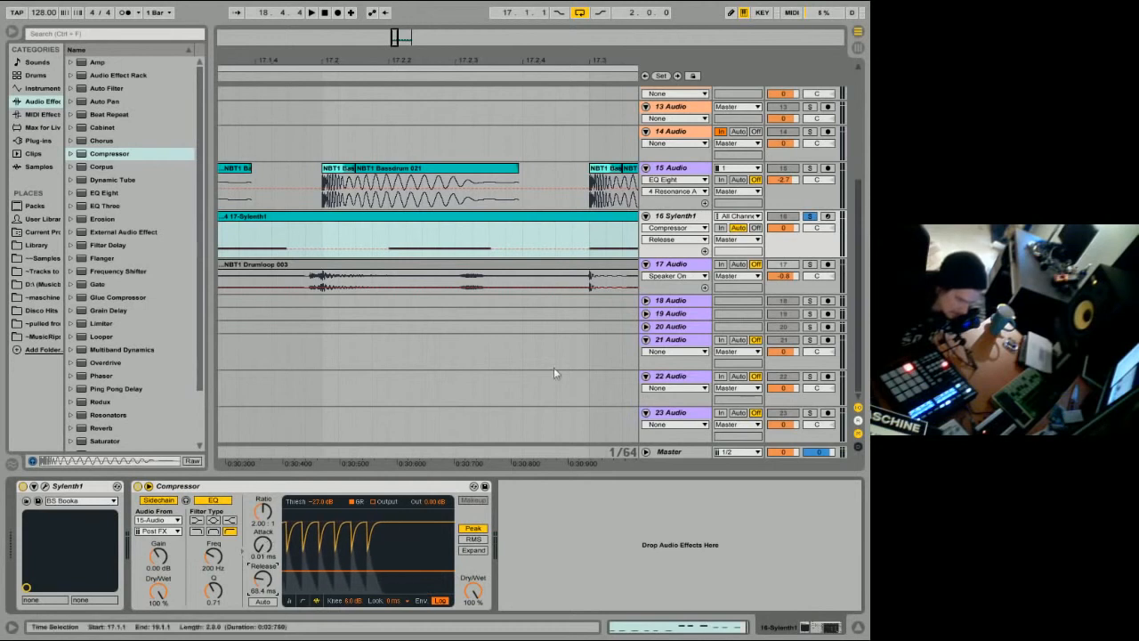
Unsolo the Sylenth1 track and play the sidechained bass together with the kick.
left_click(810, 216)
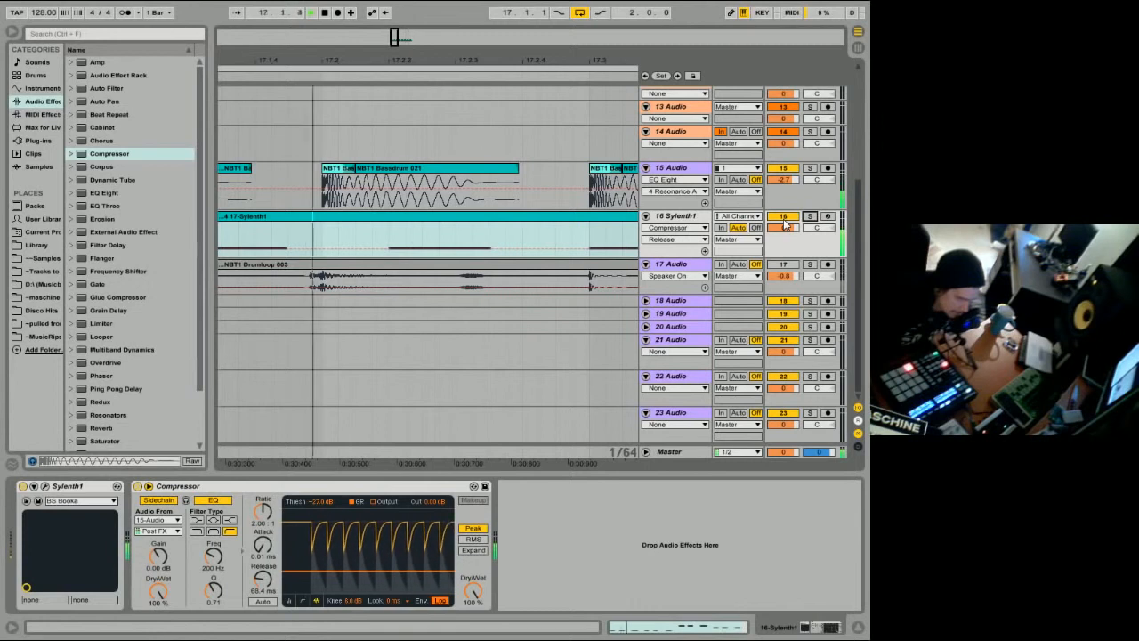
key("space")
left_click_drag(438, 60, 356, 16)
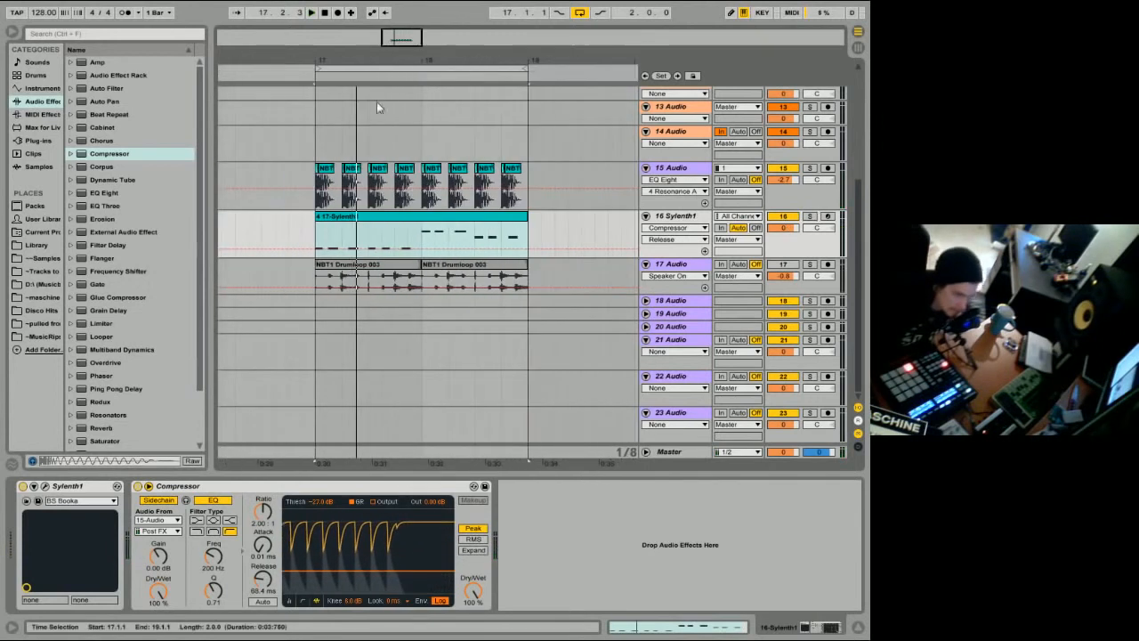
Open the note editor of the Sylenth1 bass clip and switch on Draw Mode.
left_click(662, 629)
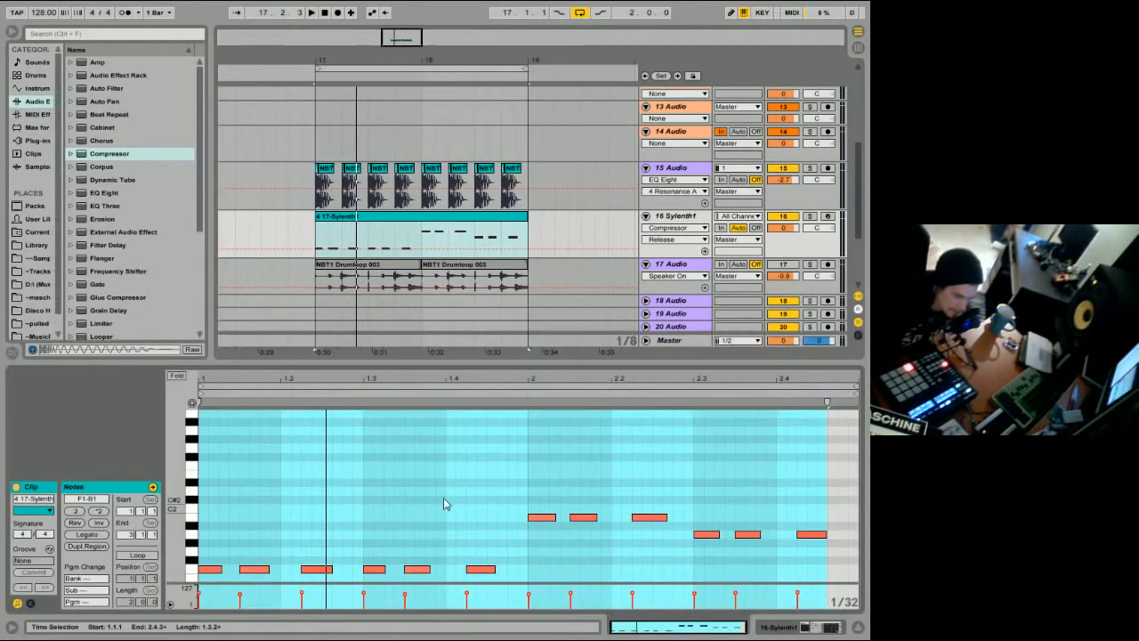
left_click(478, 568)
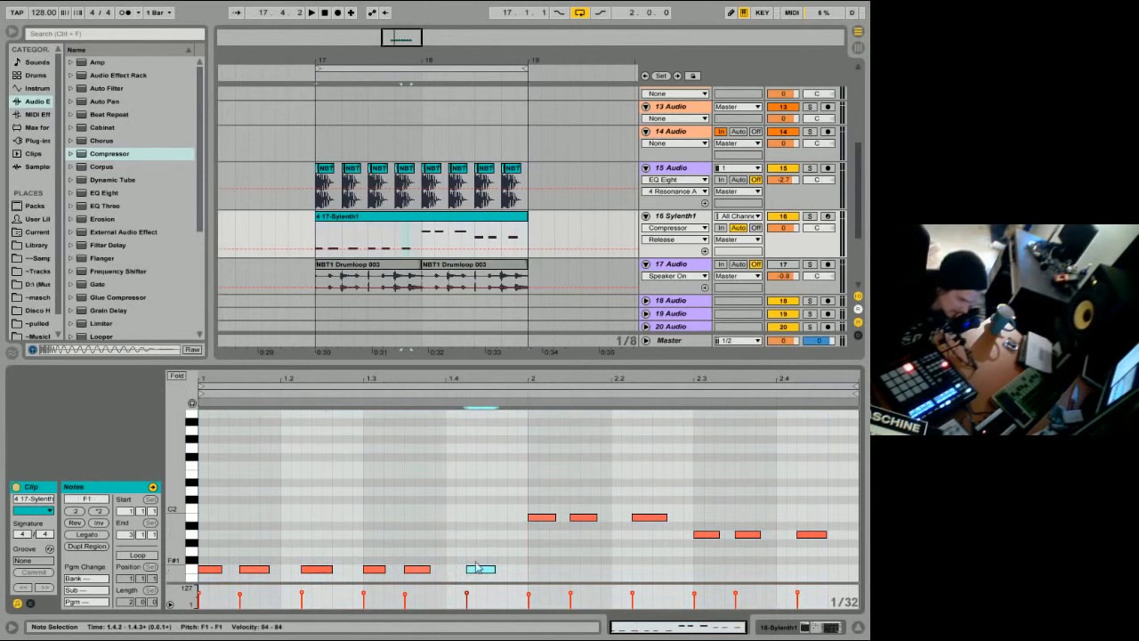
key("b")
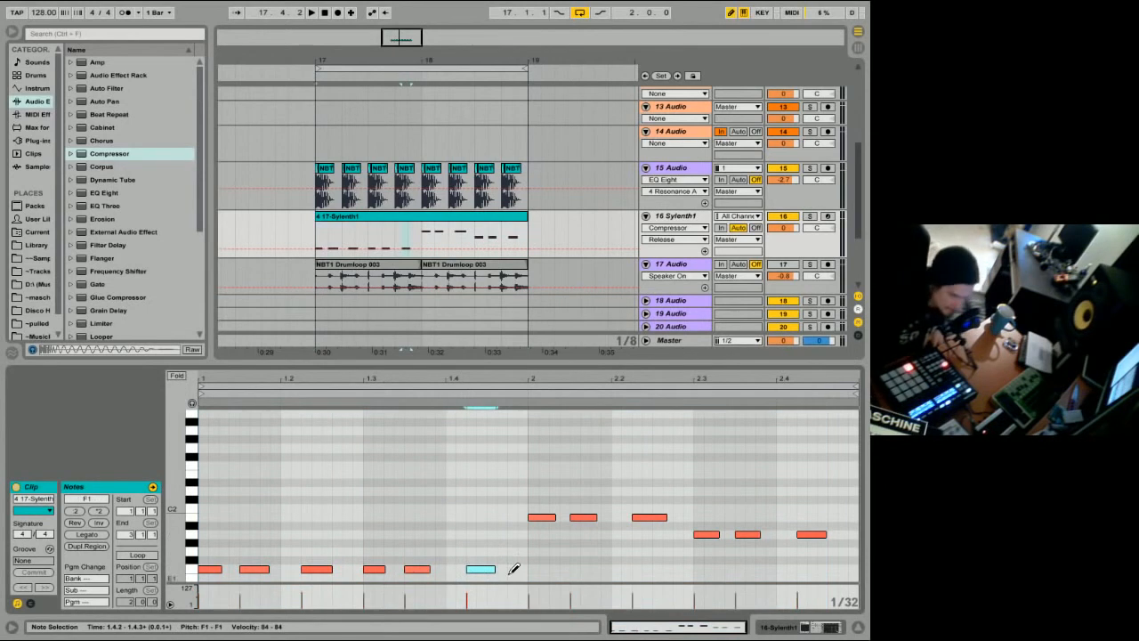
scroll(517, 563, "down", 6)
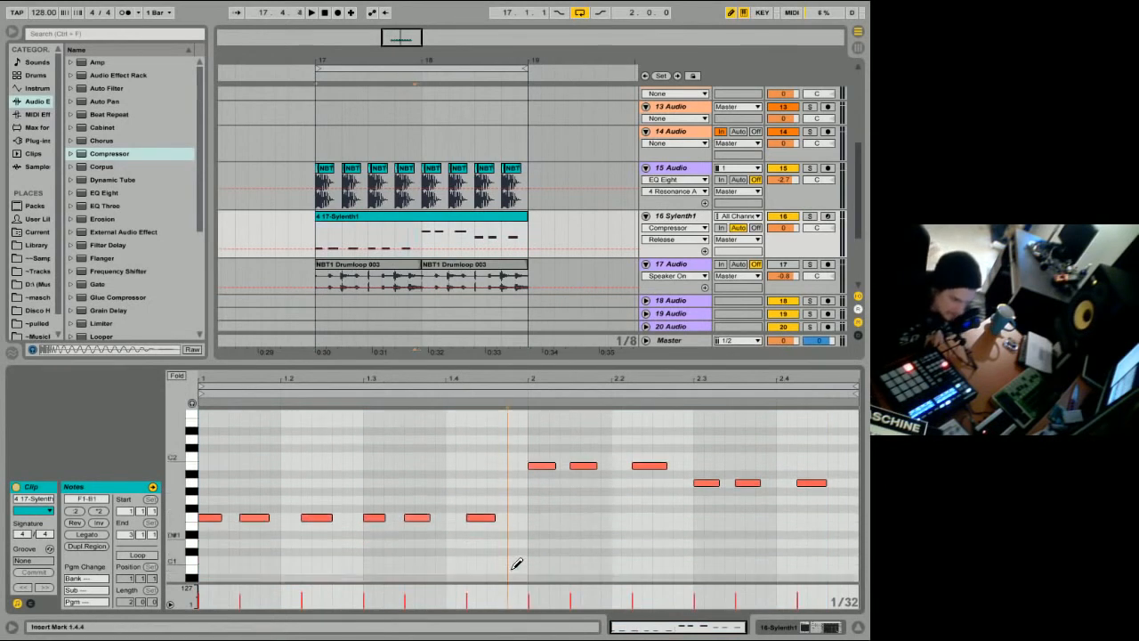
scroll(467, 445, "up", 4)
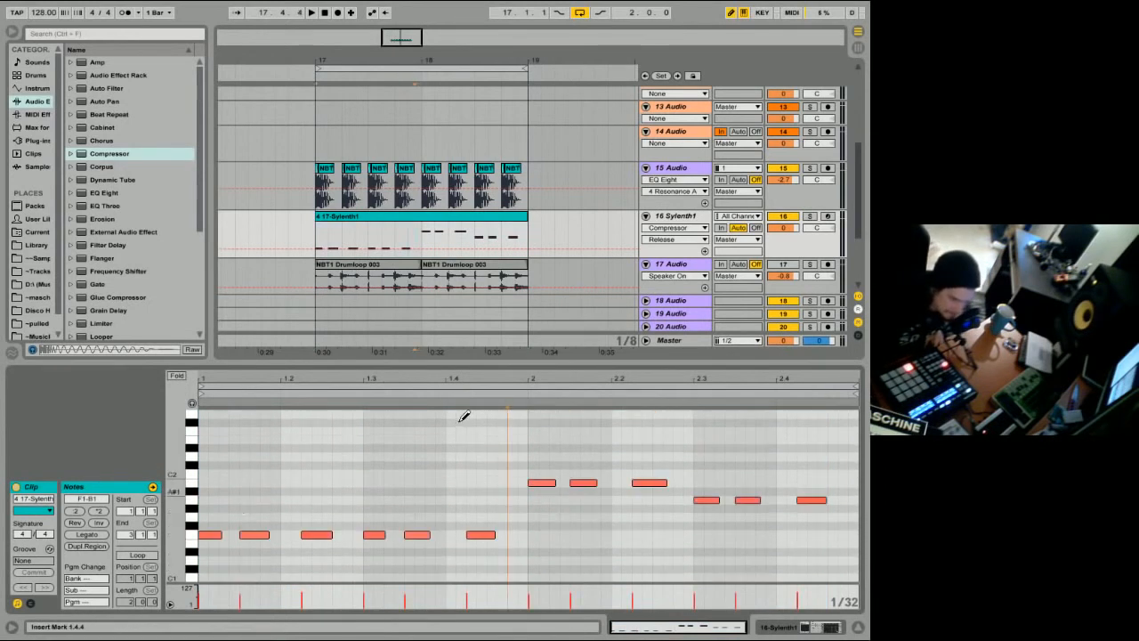
Try a short D1 note at 1.1.2 in the bass line, replace it with a B1 note there and play the result.
left_click(235, 560)
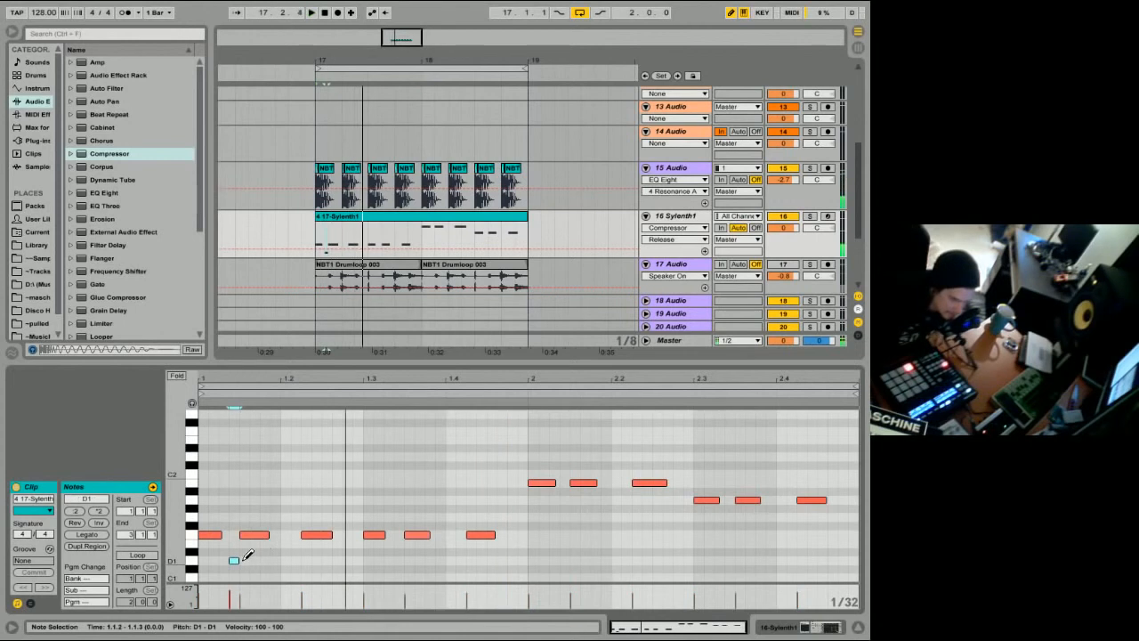
left_click(235, 560)
key("space")
left_click(234, 482)
key("space")
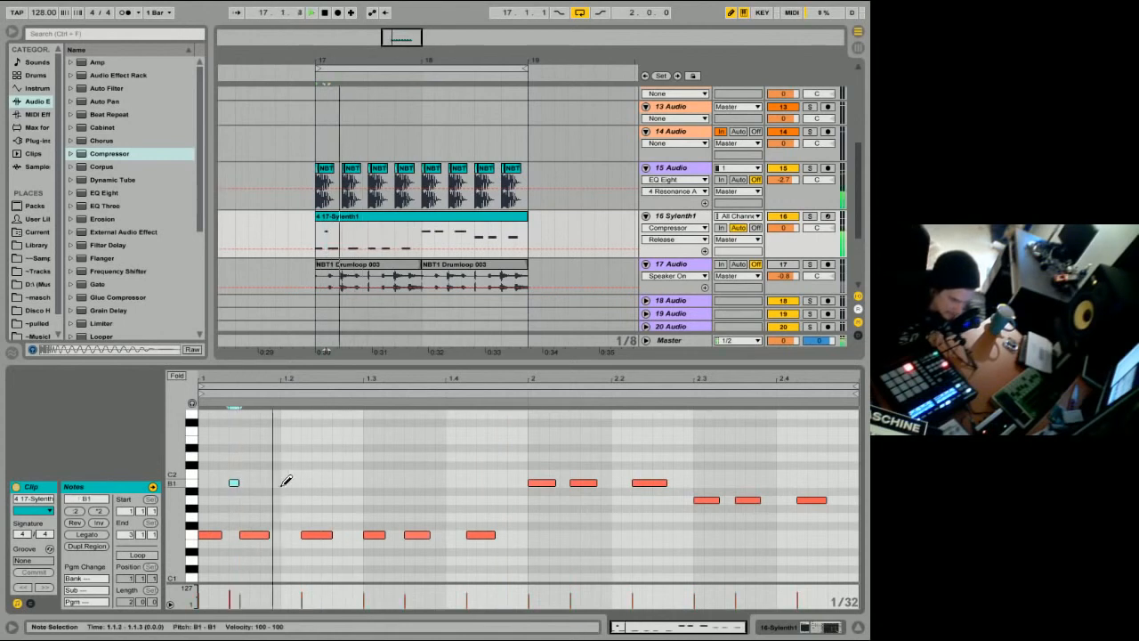
Remove the B1 note at 1.1.2 and draw short F1 notes at 1.4.4 and 1.2.4 in the bass line.
left_click(235, 481)
key("space")
left_click(513, 532)
key("space")
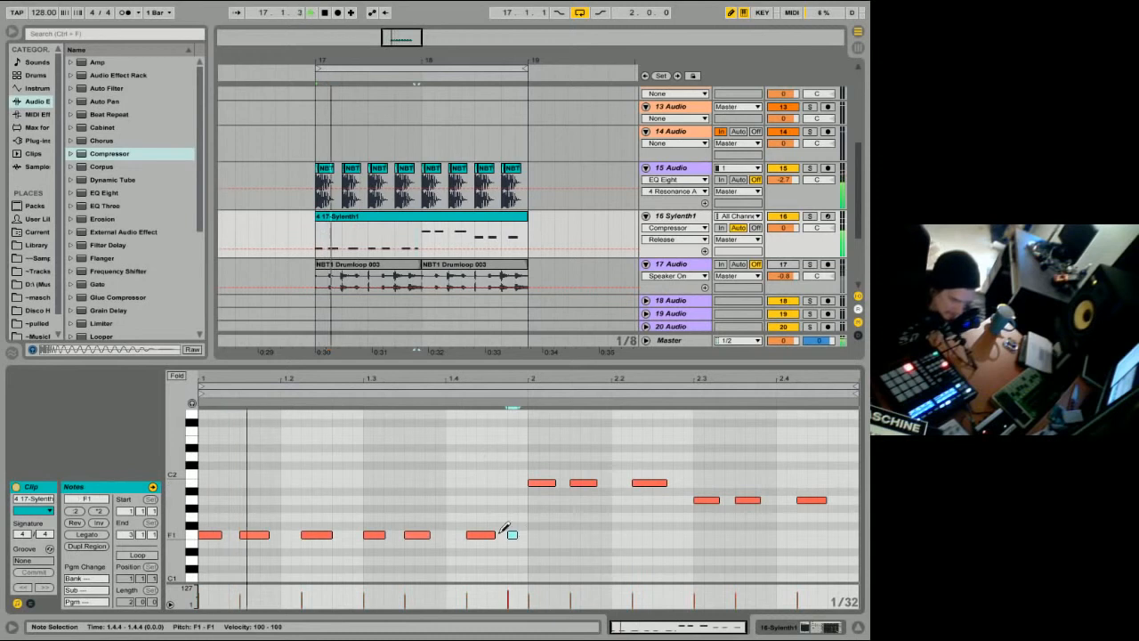
left_click(347, 533)
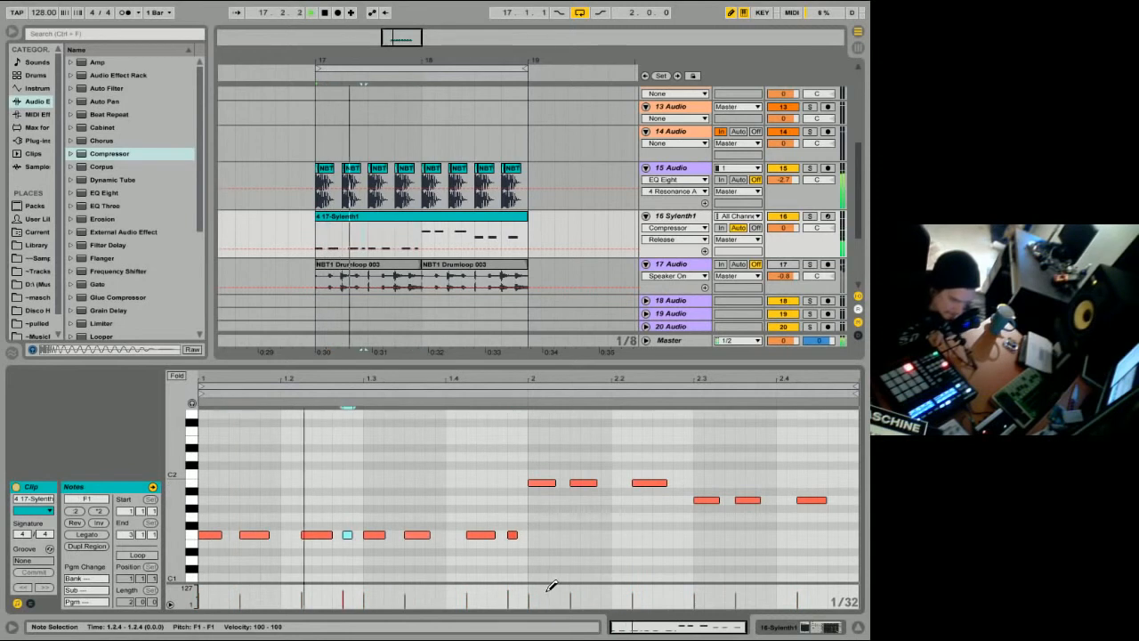
Draw short B1 notes at 2.2.1 and just before 2.3, and short A1 notes at 2.4.1 and 2.4.4.
left_click(616, 483)
left_click(688, 482)
left_click(781, 499)
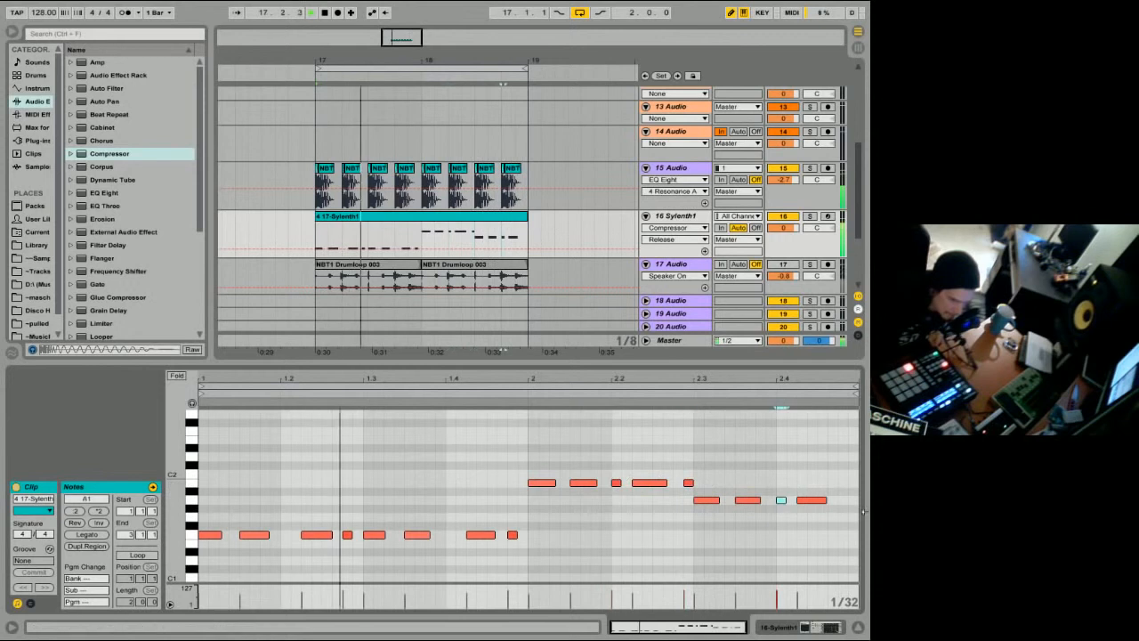
left_click(843, 499)
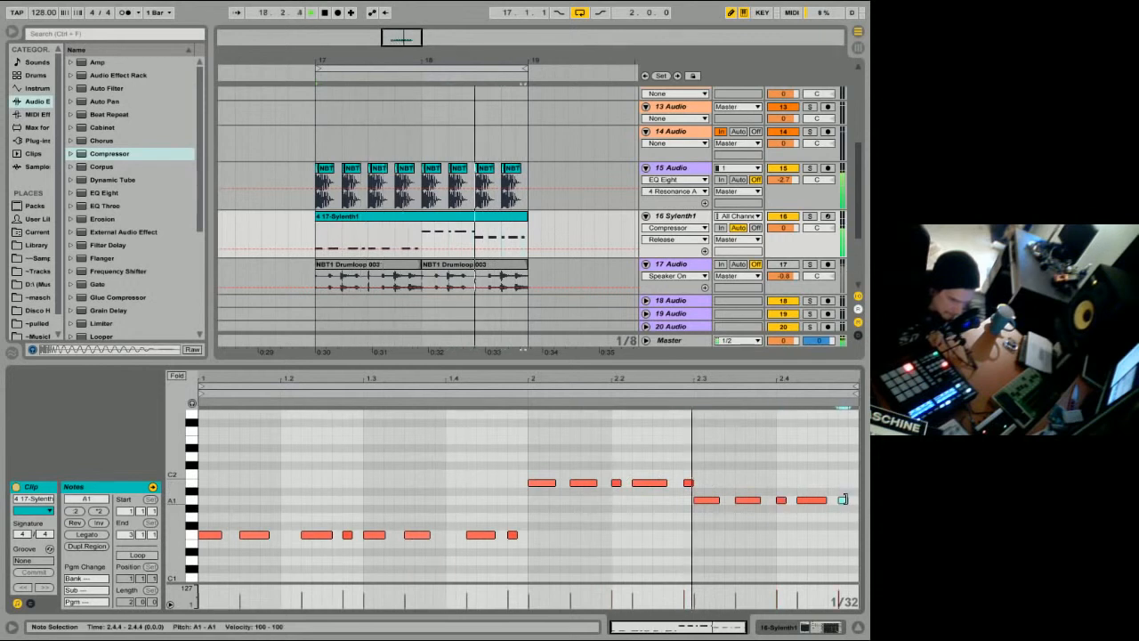
Replace the short B1 note just before 2.3 with one at 2.2.4, directly after the long note, and stop playback.
left_click(688, 482)
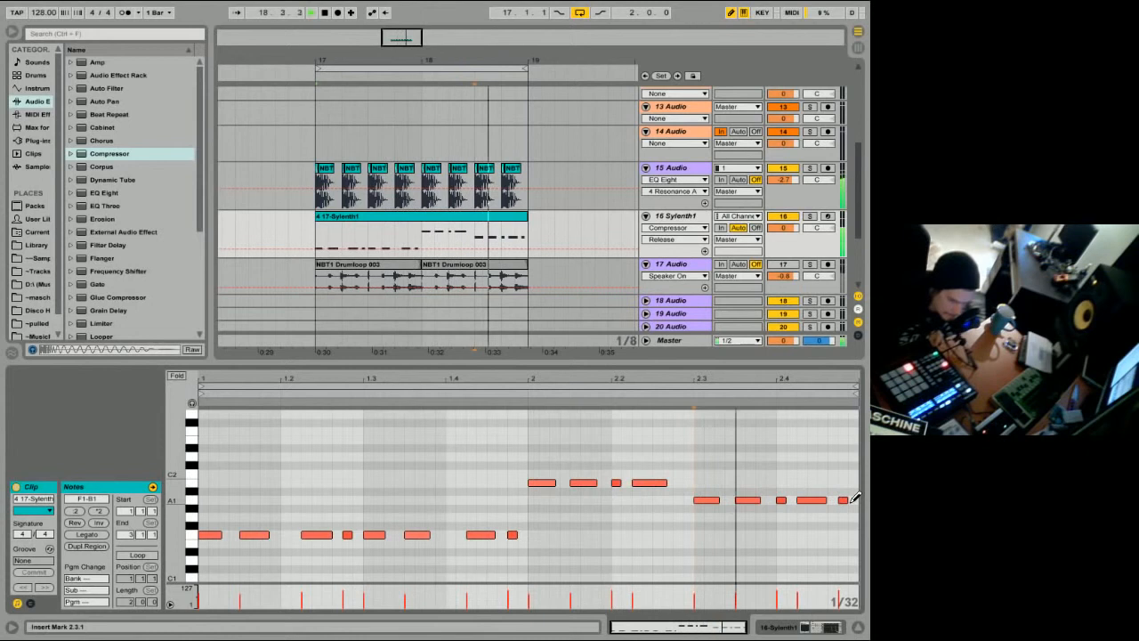
left_click(688, 482)
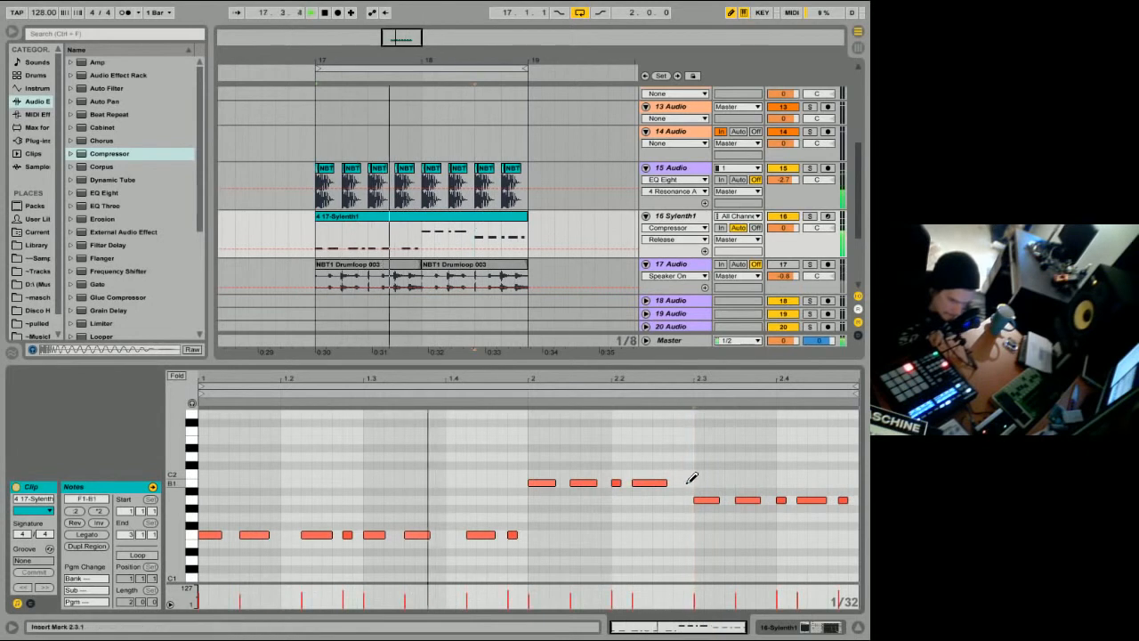
left_click_drag(690, 484, 679, 483)
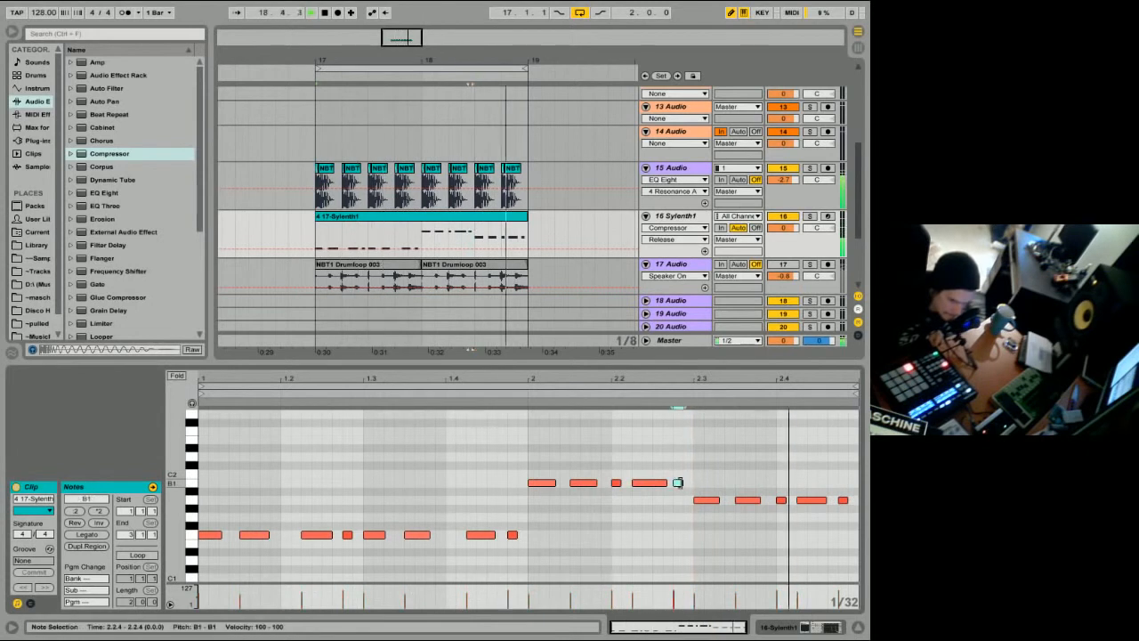
key("space")
Copy the Sylenth1 bass clip and paste it on the Virus Midi 1 track at bar 17.
left_click(485, 222)
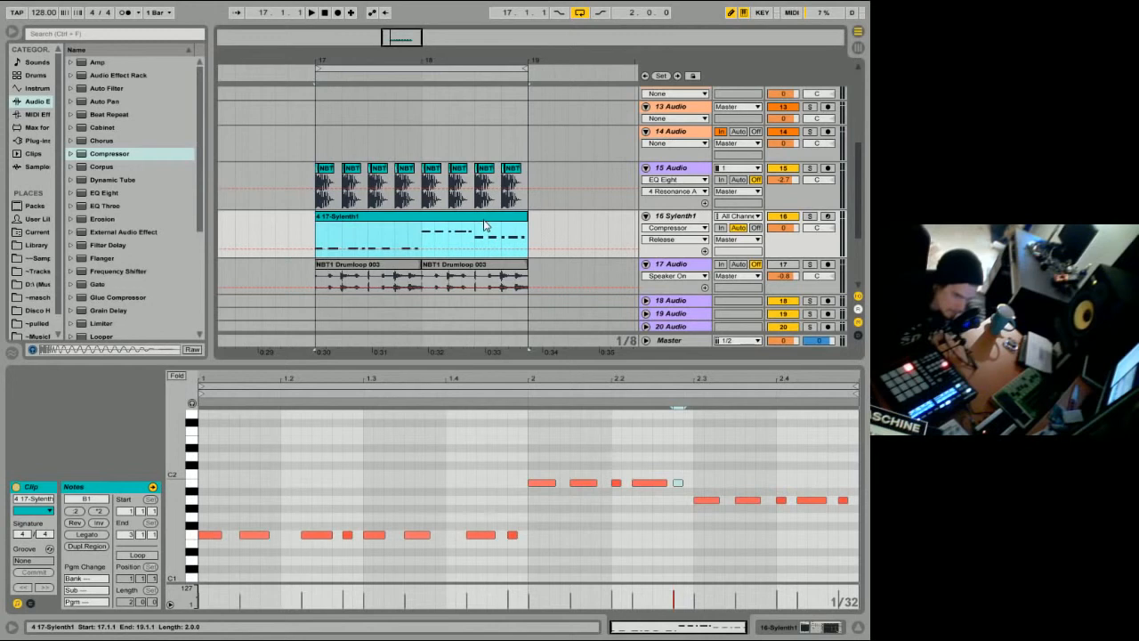
scroll(792, 239, "down", 3)
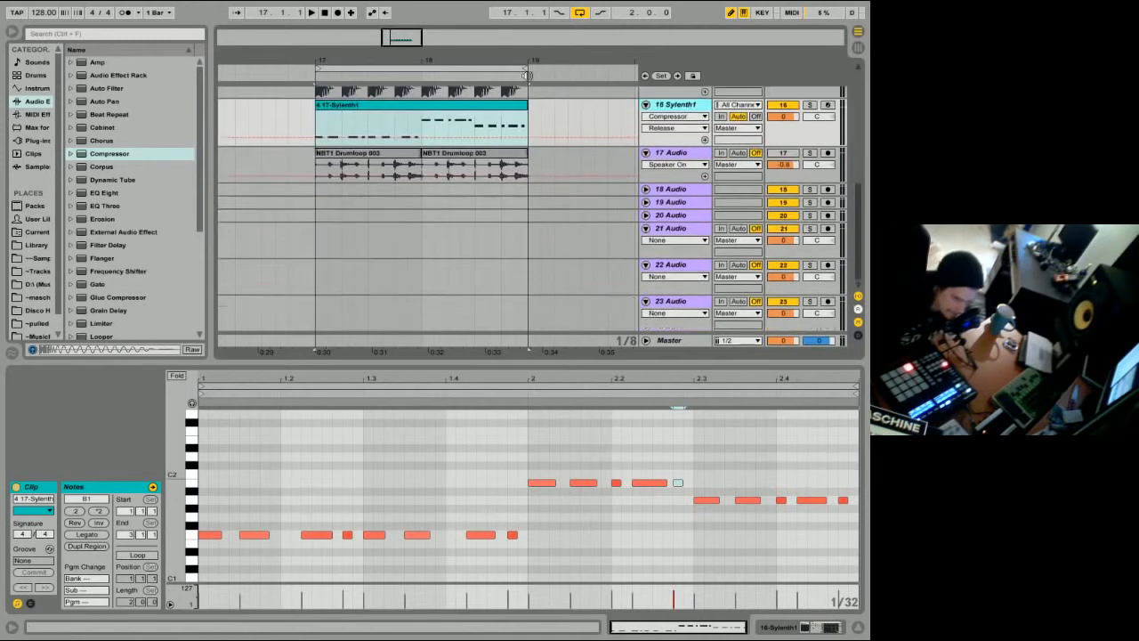
scroll(489, 142, "up", 5)
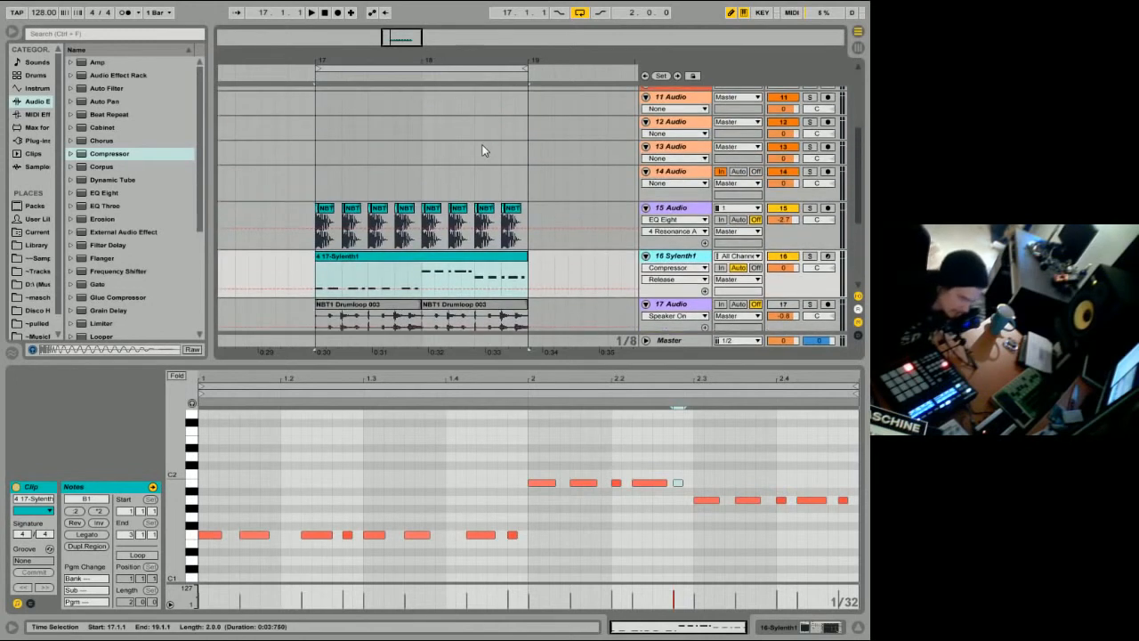
scroll(483, 147, "up", 6)
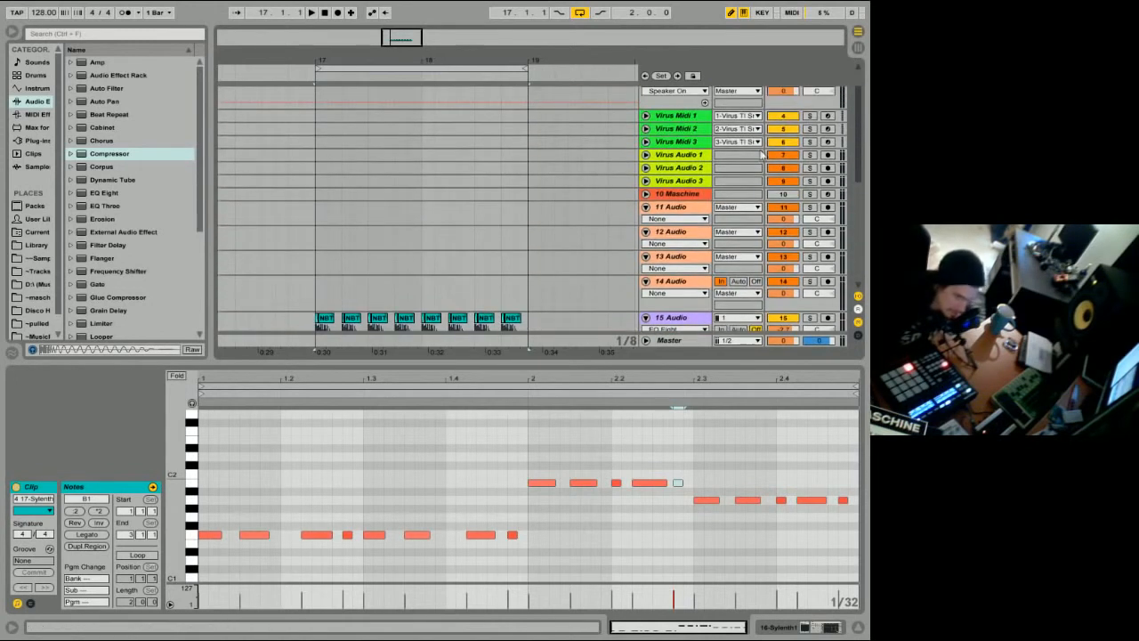
scroll(750, 157, "down", 5)
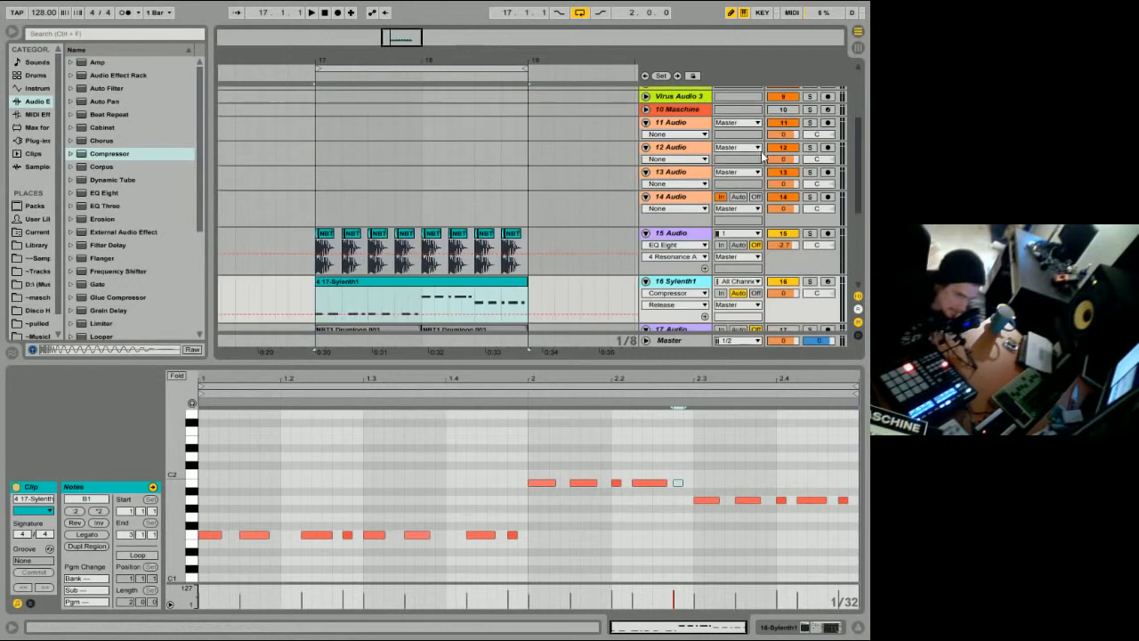
right_click(417, 286)
left_click(427, 301)
scroll(430, 293, "up", 3)
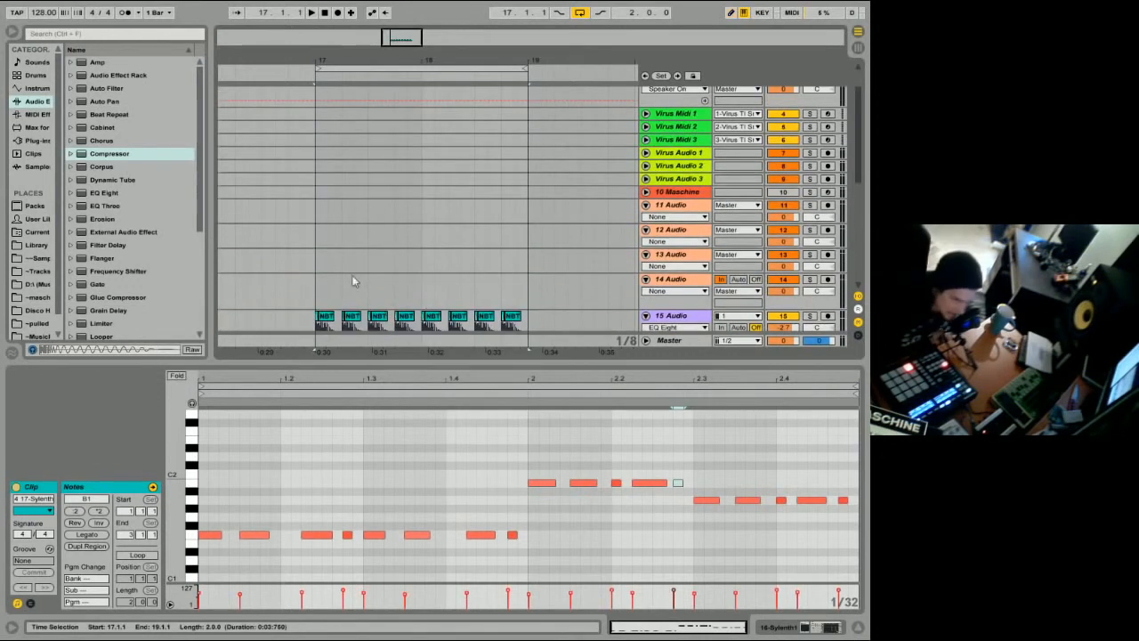
scroll(352, 281, "down", 3)
left_click_drag(530, 355, 534, 463)
scroll(860, 287, "up", 4)
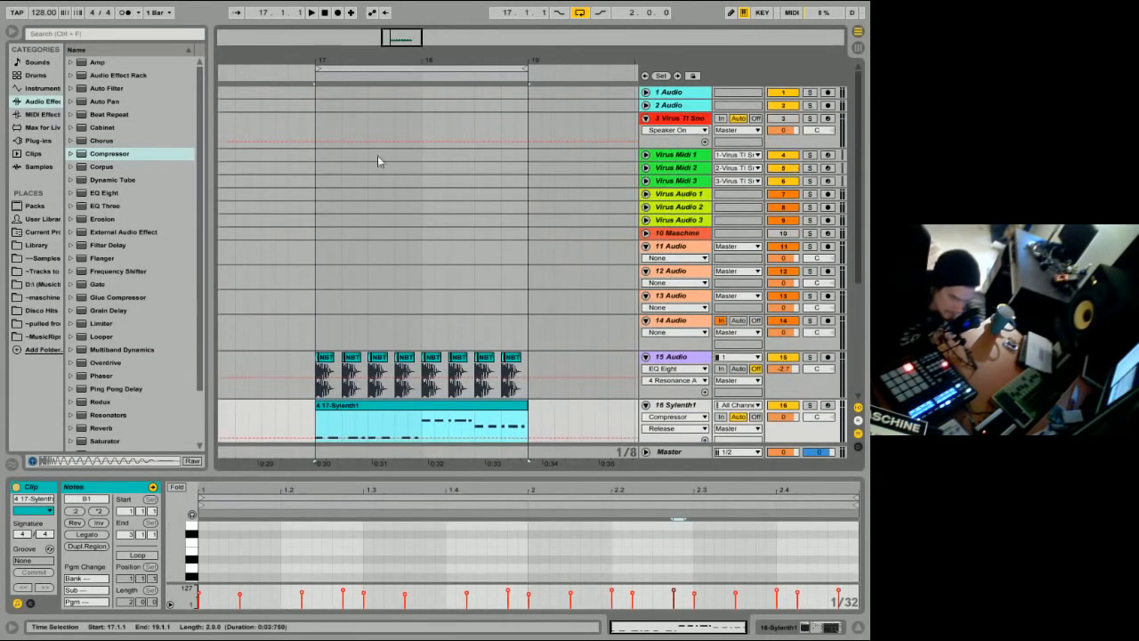
left_click(317, 151)
key("ctrl+v")
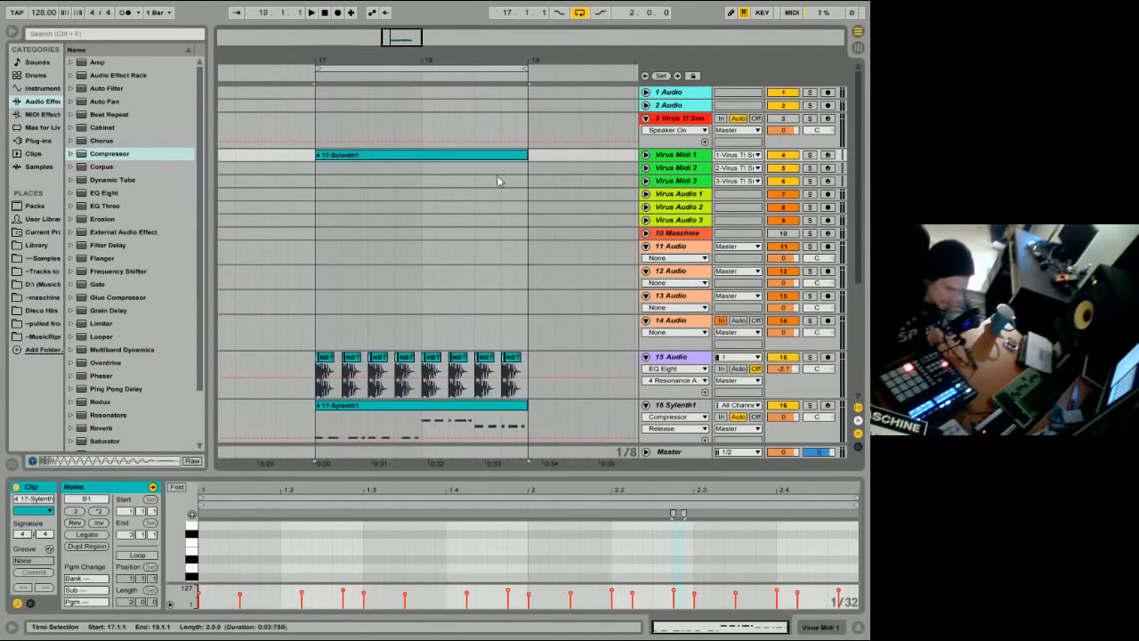
Enlarge the Virus Midi 1 track to expose its MIDI routing and bring the Virus TI Snow plug-in window fully into view.
left_click_drag(674, 161, 666, 193)
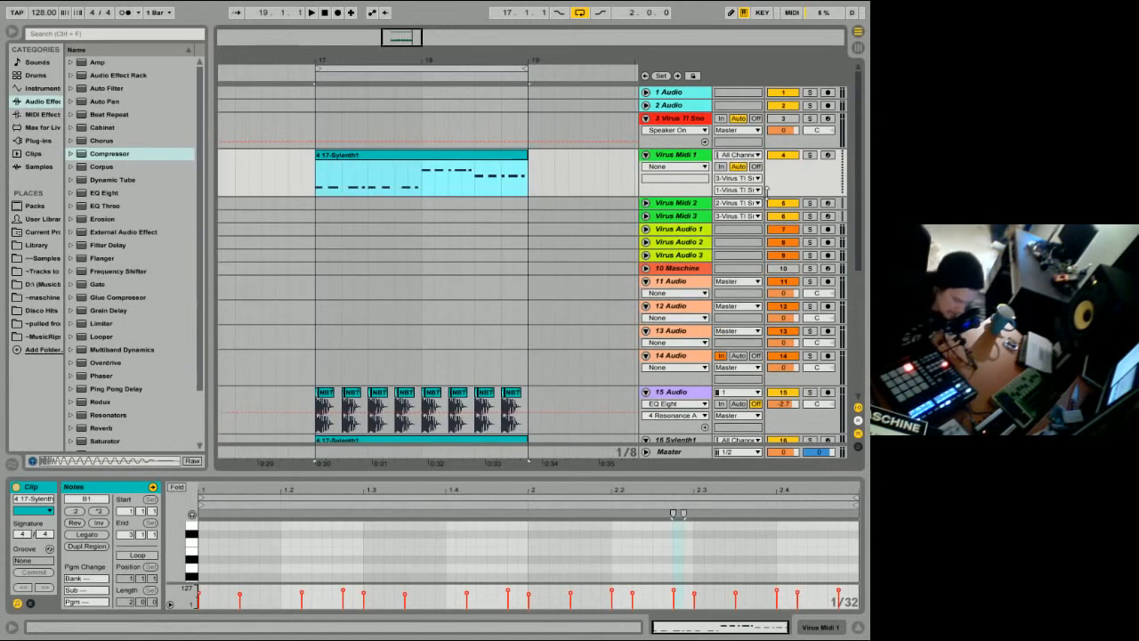
left_click_drag(806, 193, 791, 207)
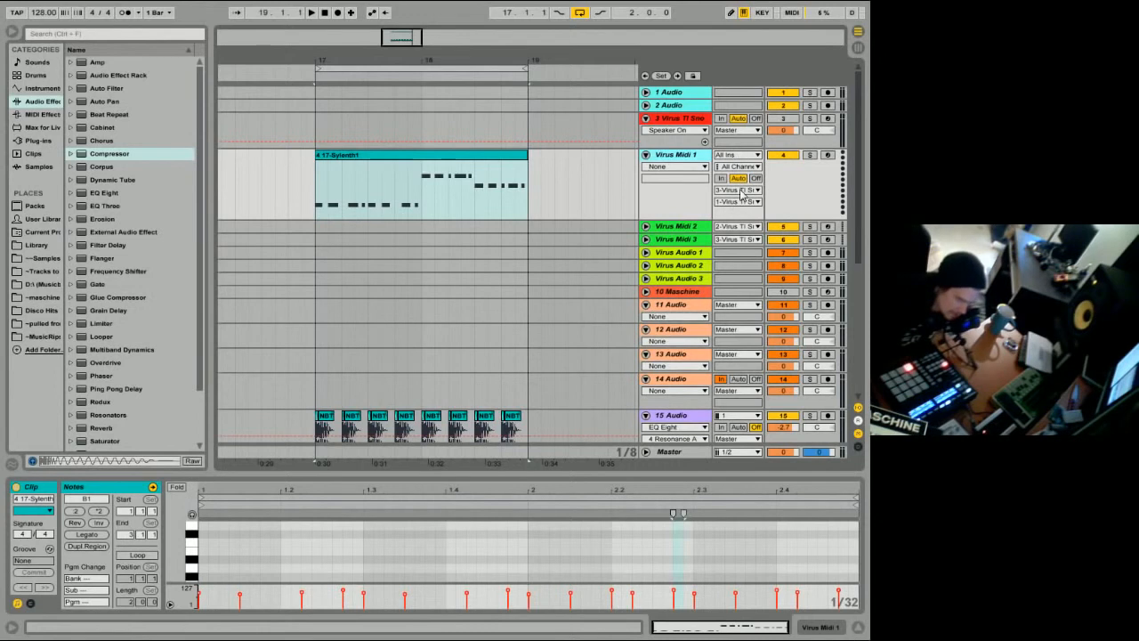
left_click(673, 121)
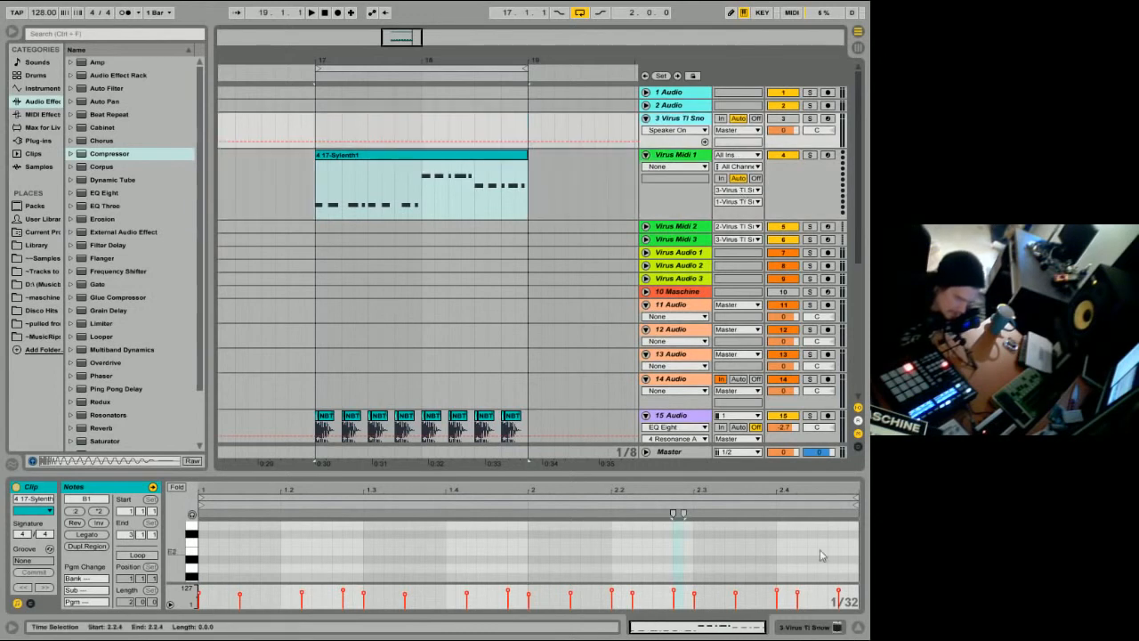
left_click(804, 626)
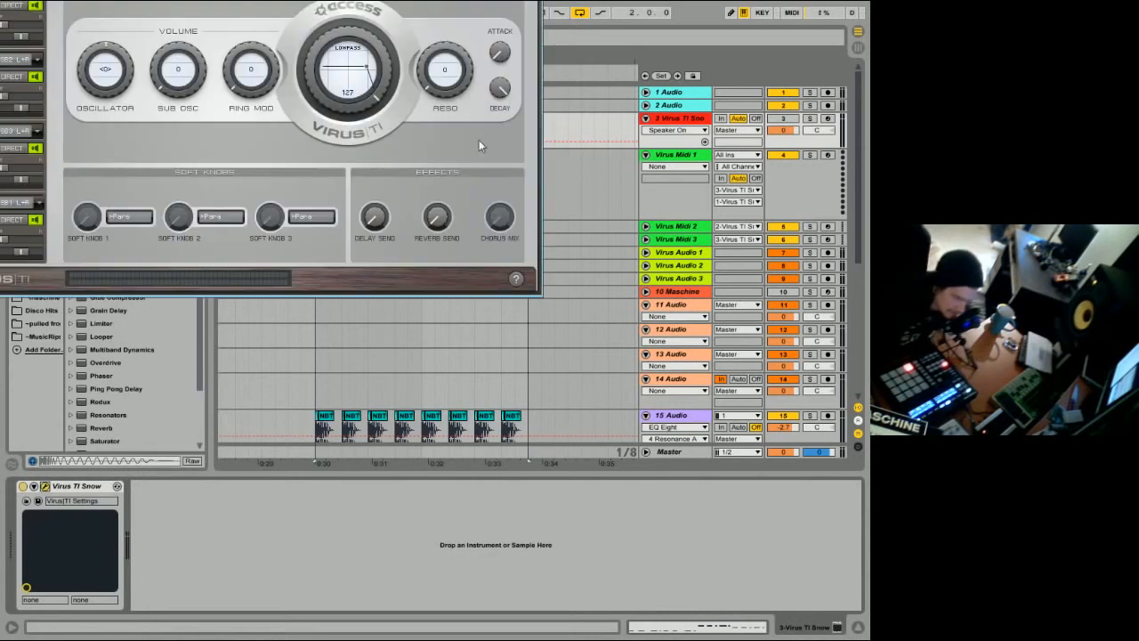
left_click_drag(396, 0, 599, 256)
Play the copied clip through the Virus TI Snow init patch and close the plug-in window.
left_click(418, 155)
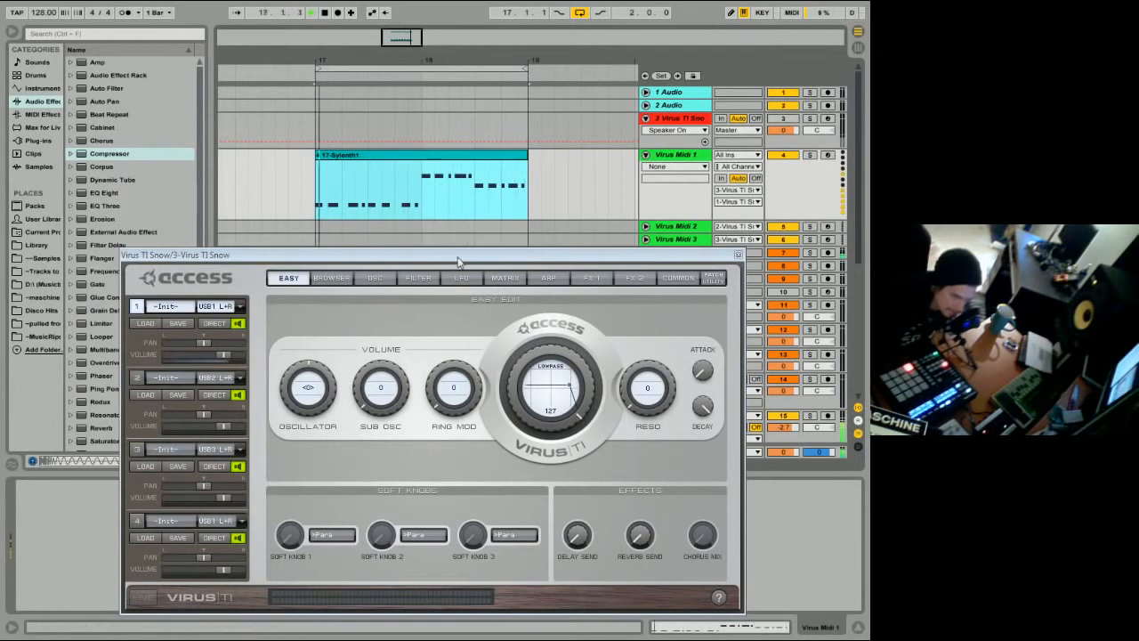
left_click_drag(458, 261, 491, 181)
left_click(772, 176)
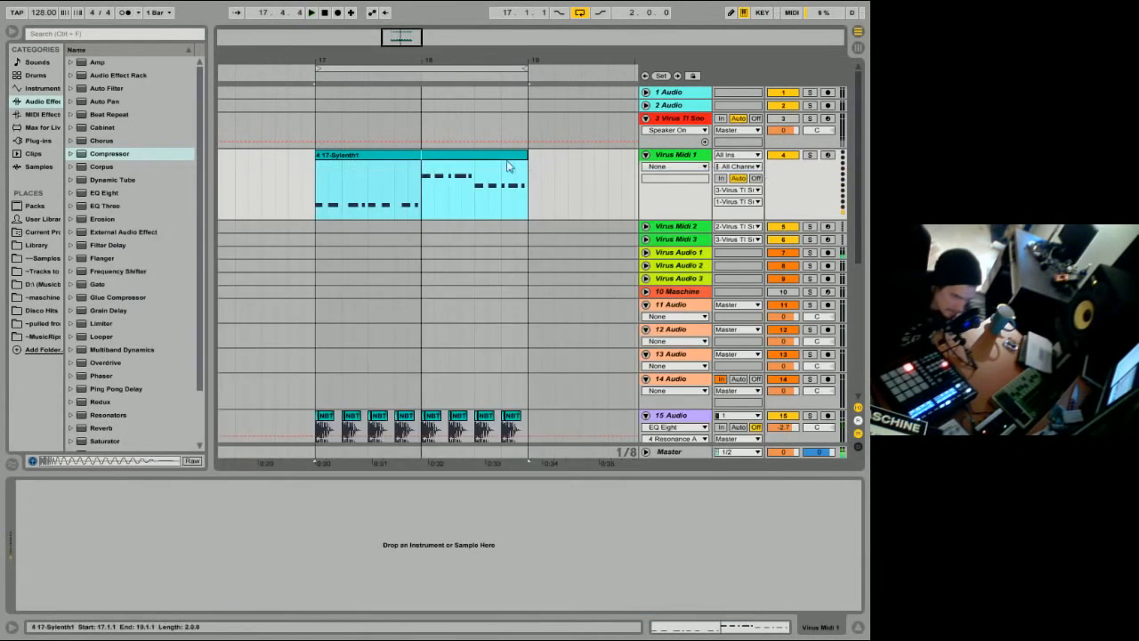
Transpose all notes of the Virus Midi 1 clip up two octaves to F3-B3 and play the result.
left_click(757, 630)
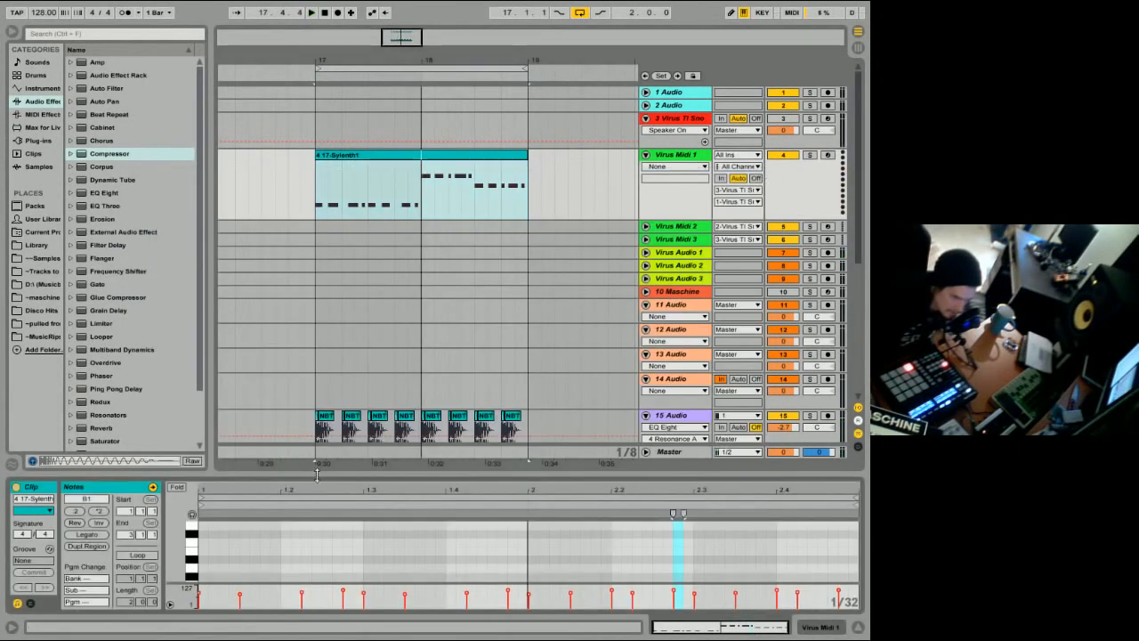
left_click_drag(316, 475, 316, 326)
left_click_drag(204, 410, 863, 586)
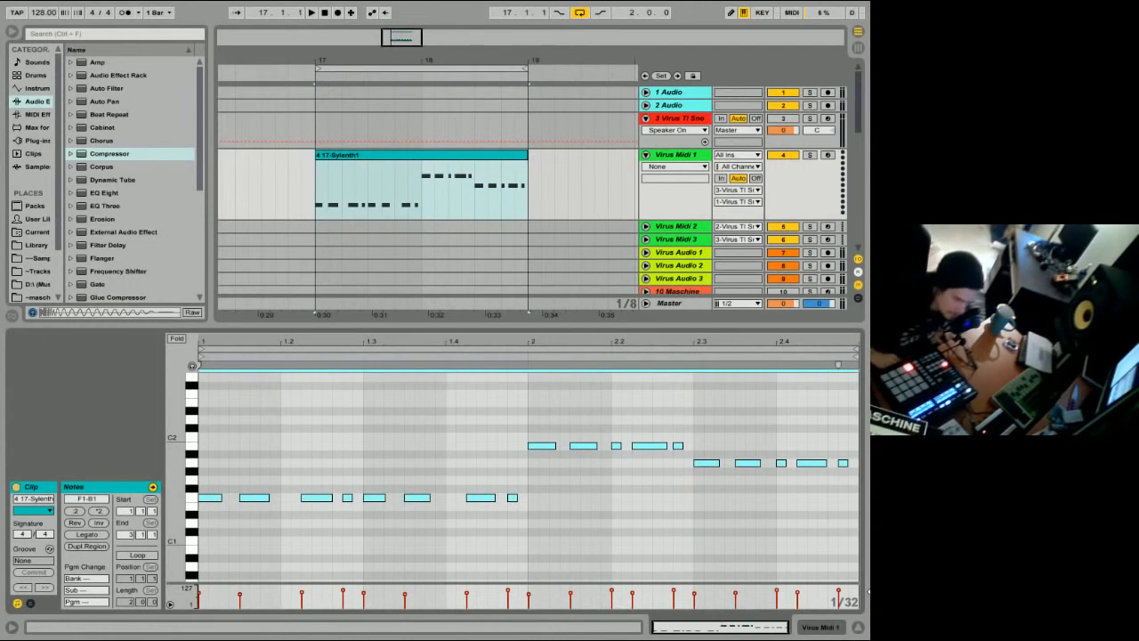
key("shift+Up")
key("space")
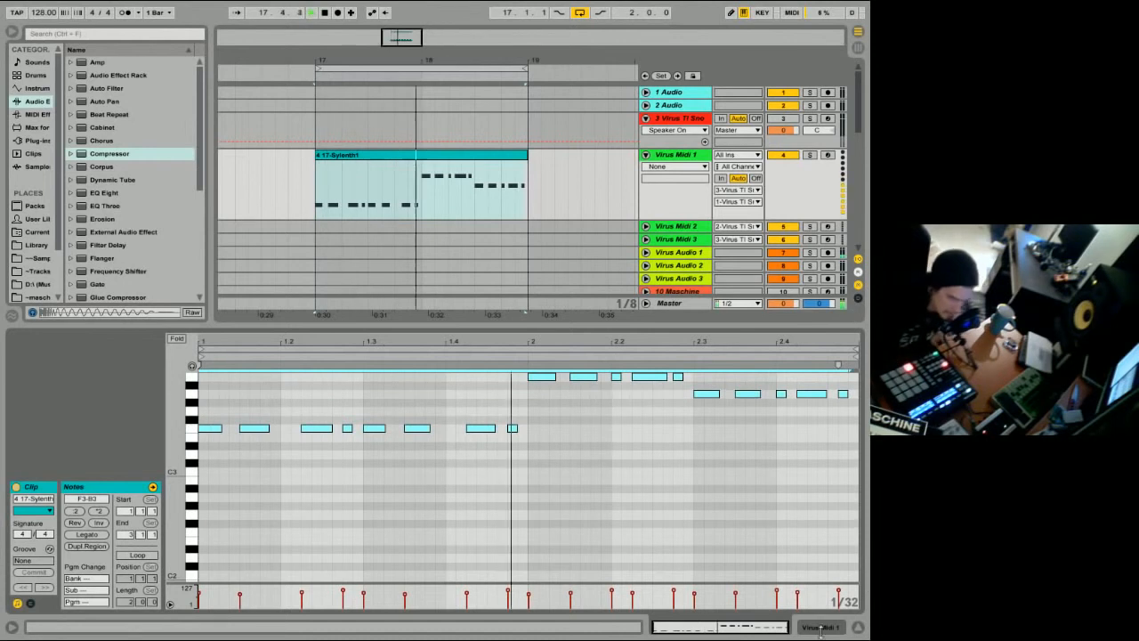
left_click_drag(776, 331, 776, 472)
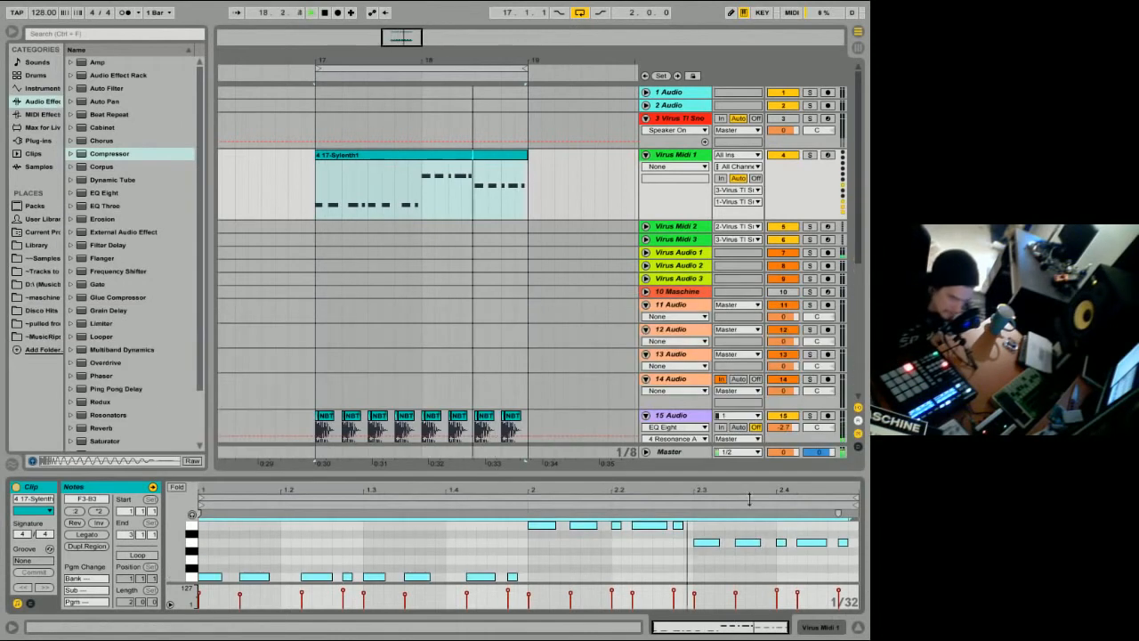
Audition the FM doubler and VAXarpSol2 patches in the Virus TI Snow browser and load DistoTB for part 1.
double_click(676, 120)
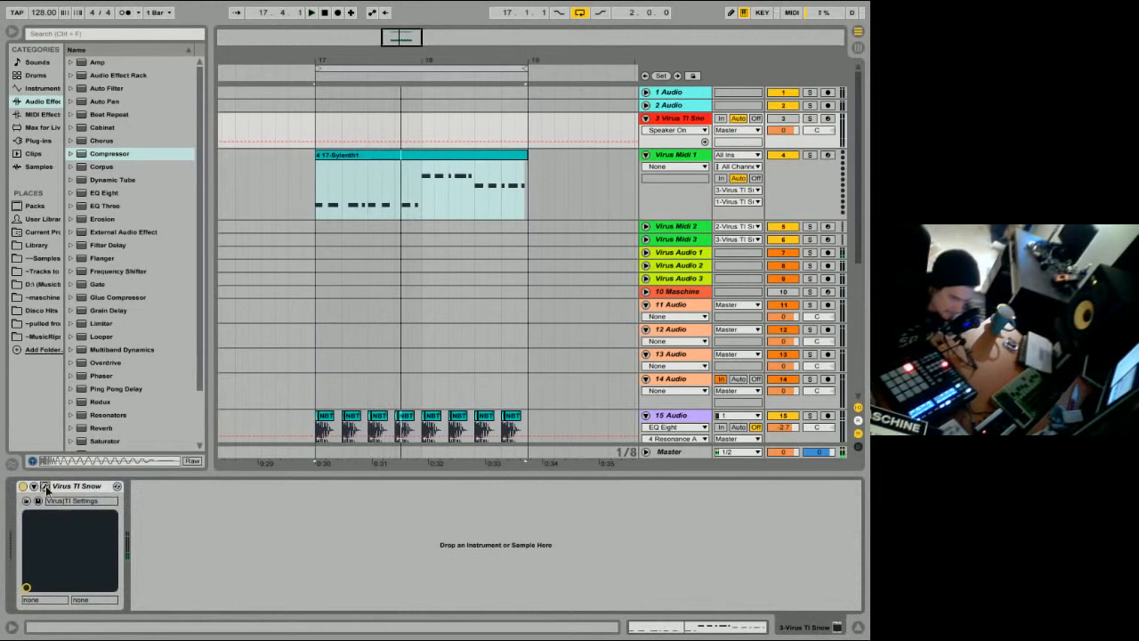
left_click(45, 487)
left_click(360, 198)
left_click(436, 296)
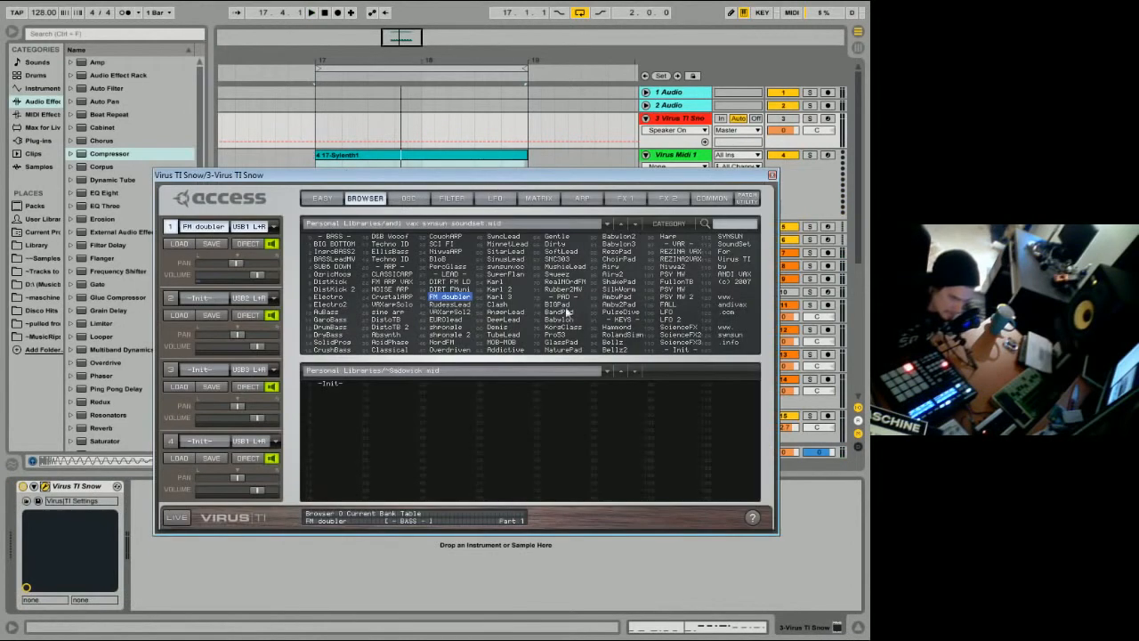
left_click(433, 313)
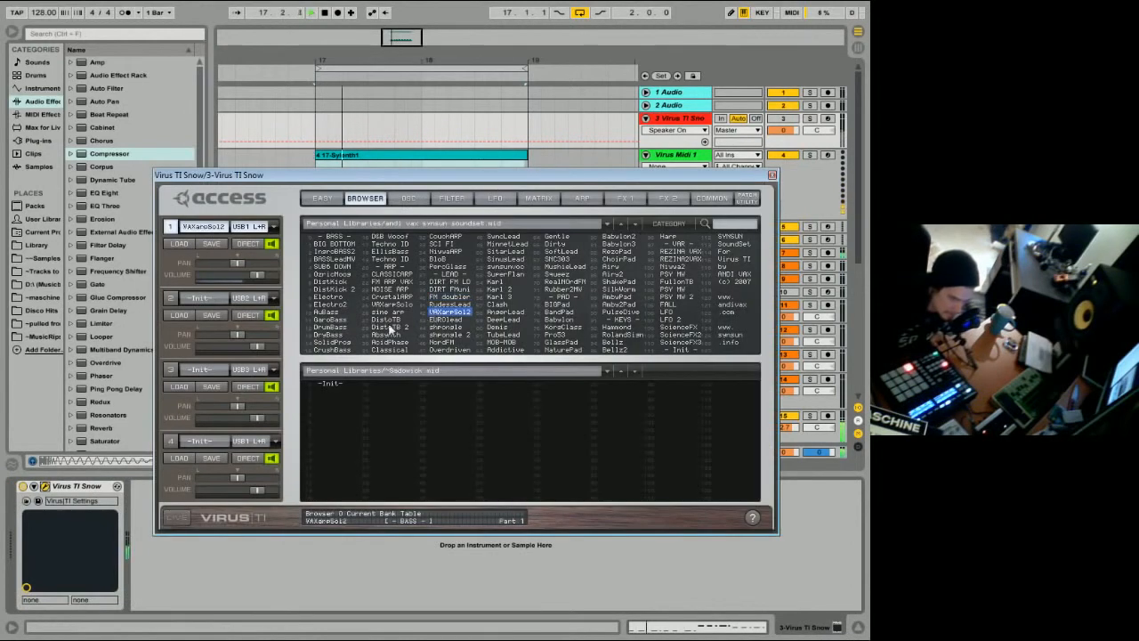
left_click(375, 321)
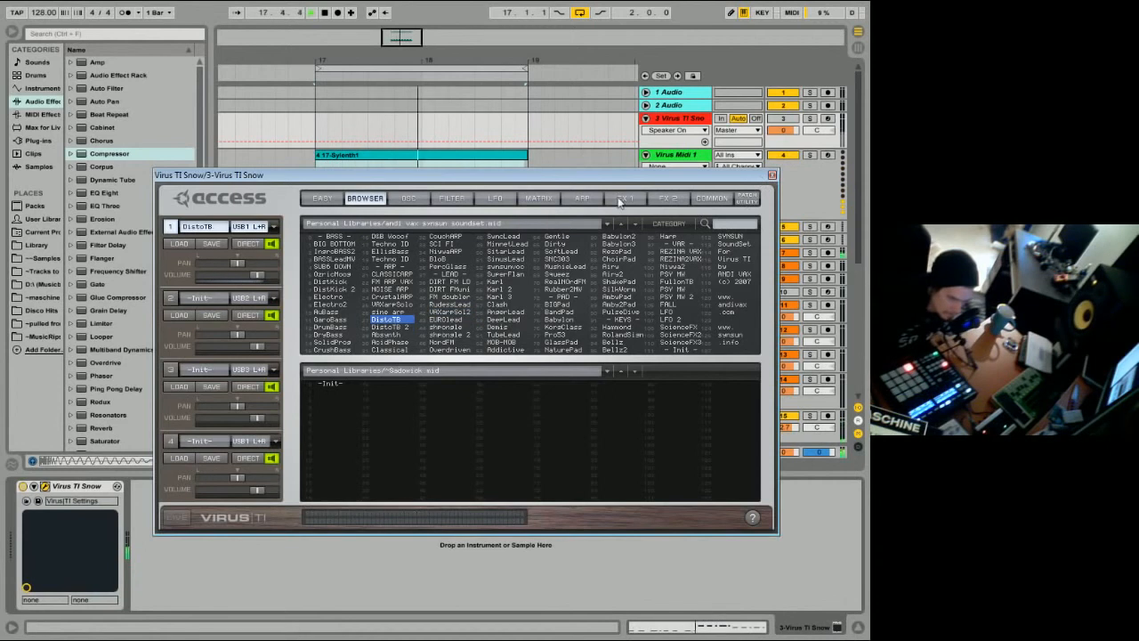
left_click(773, 176)
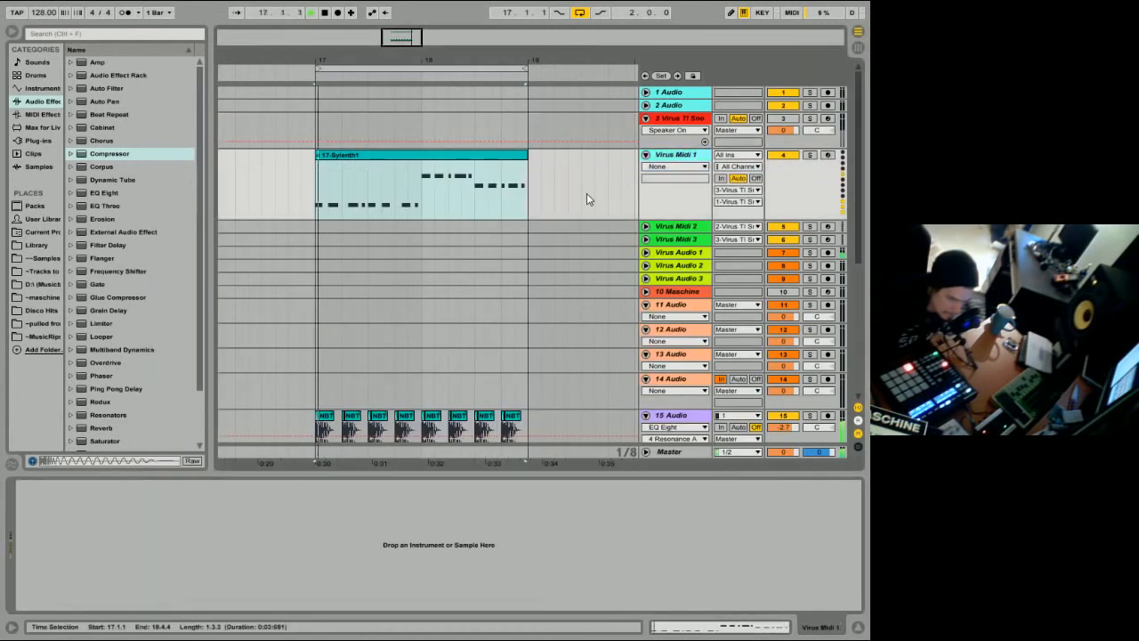
Examine the Virus Midi 1 track's MIDI routing alongside the reopened Virus TI Snow plug-in window.
left_click(691, 123)
left_click(671, 161)
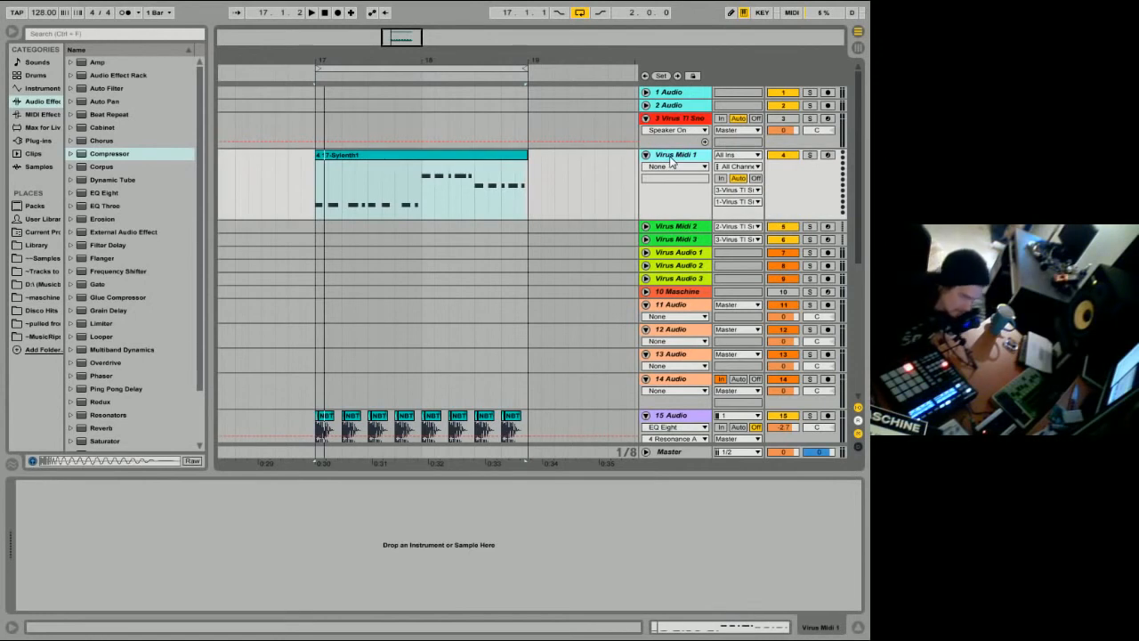
left_click_drag(765, 198, 806, 201)
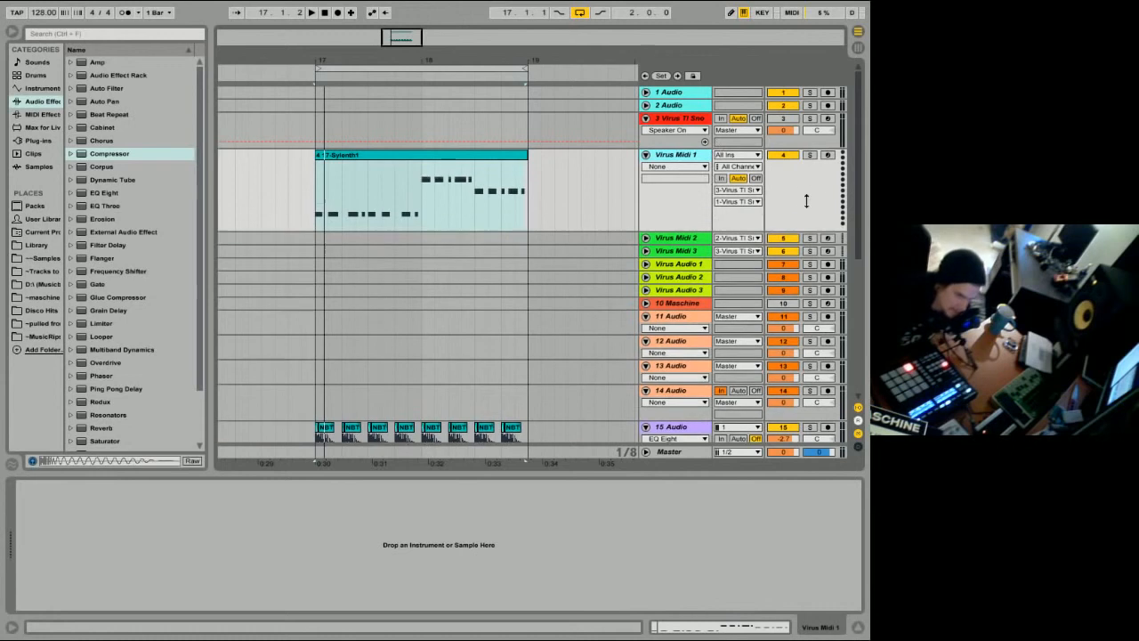
left_click(687, 125)
left_click(47, 487)
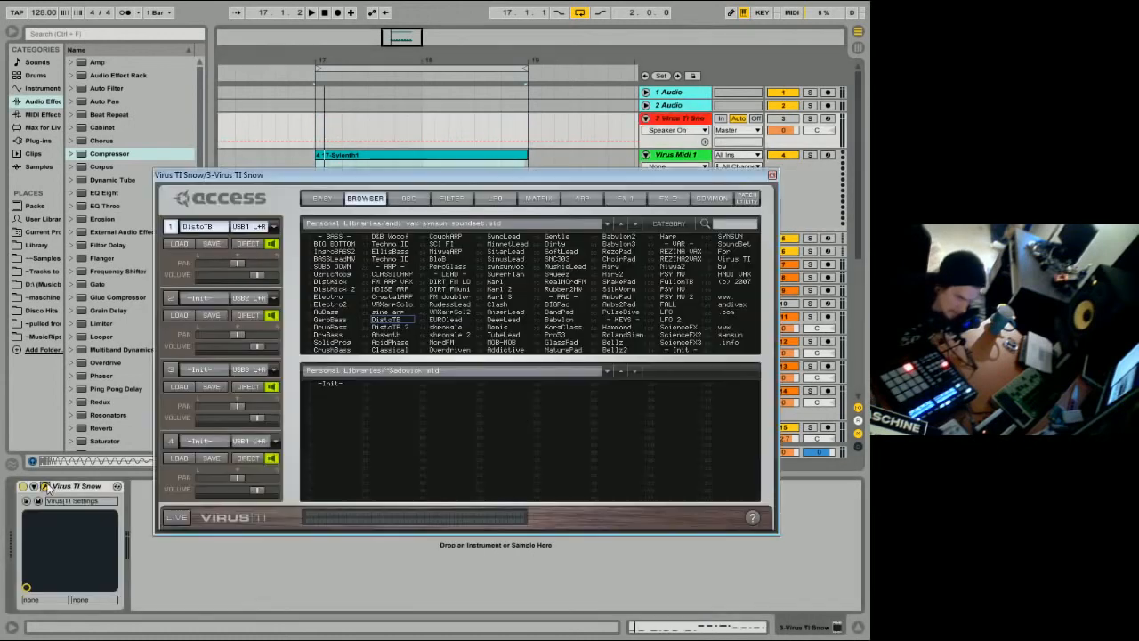
left_click_drag(443, 183, 402, 166)
left_click_drag(402, 163, 418, 166)
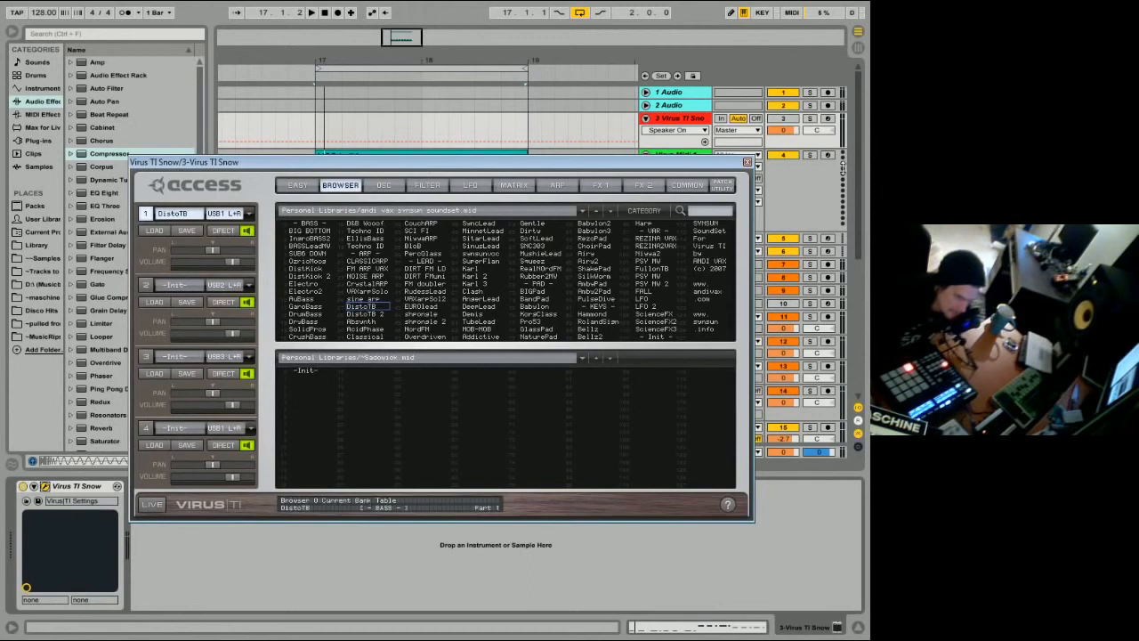
left_click_drag(667, 161, 627, 190)
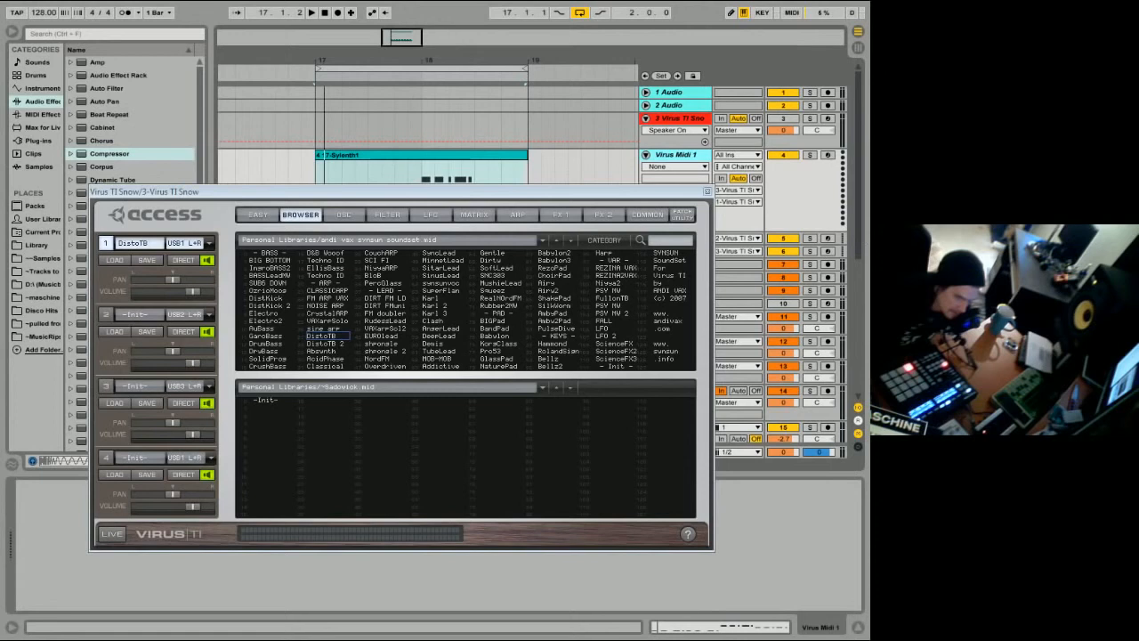
Close the Virus TI Snow window and unfold the Virus Audio 1 track to show its routing.
left_click(707, 193)
left_click(695, 265)
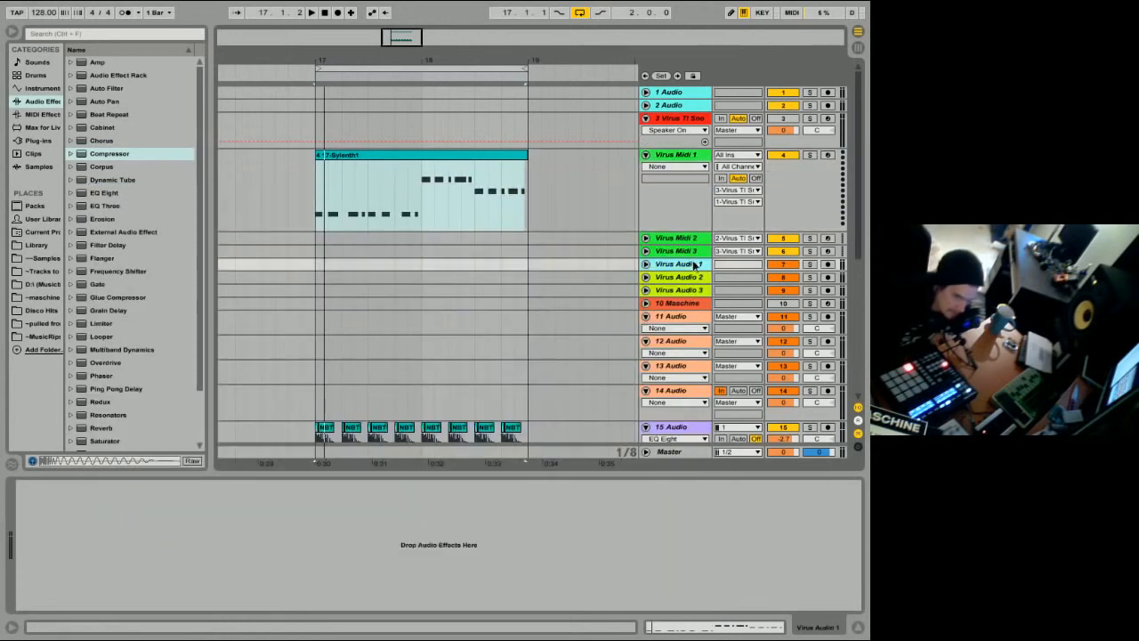
left_click_drag(681, 267, 670, 336)
left_click_drag(806, 299, 800, 321)
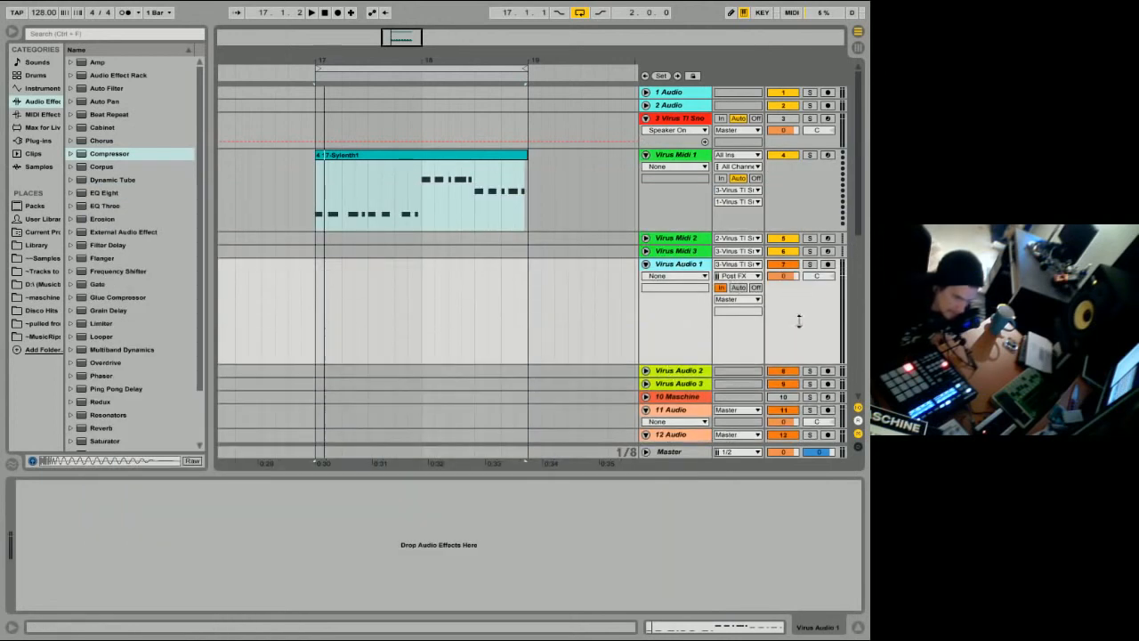
Examine the input sources of Virus Audio 1 and unfold Virus Audio 2, shrinking the Virus Audio 1 track's height.
left_click(748, 264)
left_click(745, 268)
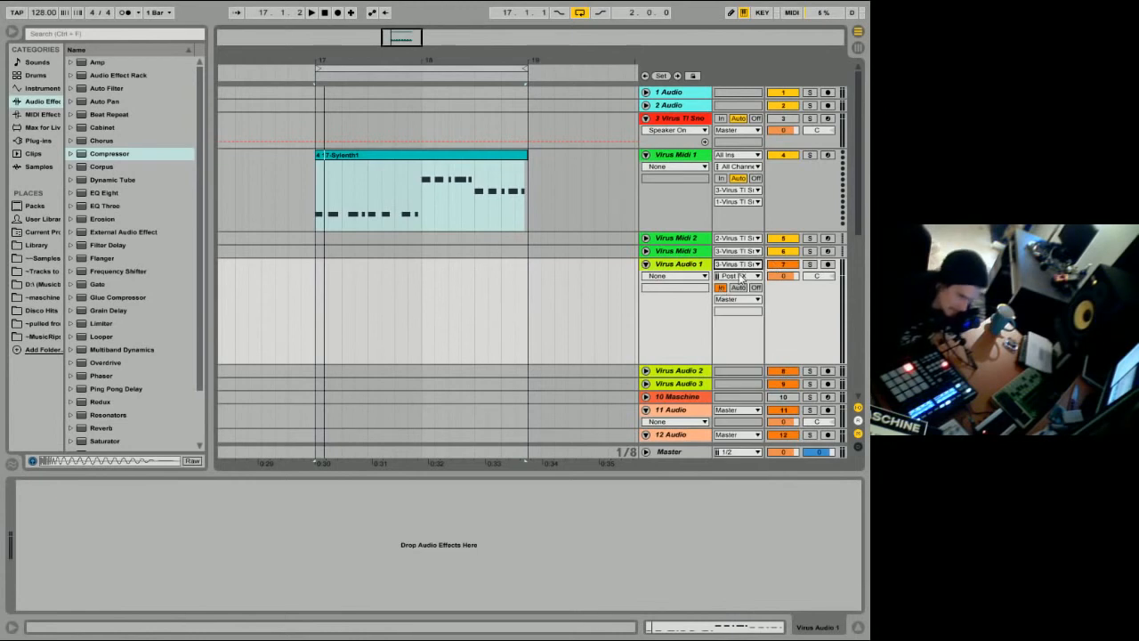
left_click(730, 265)
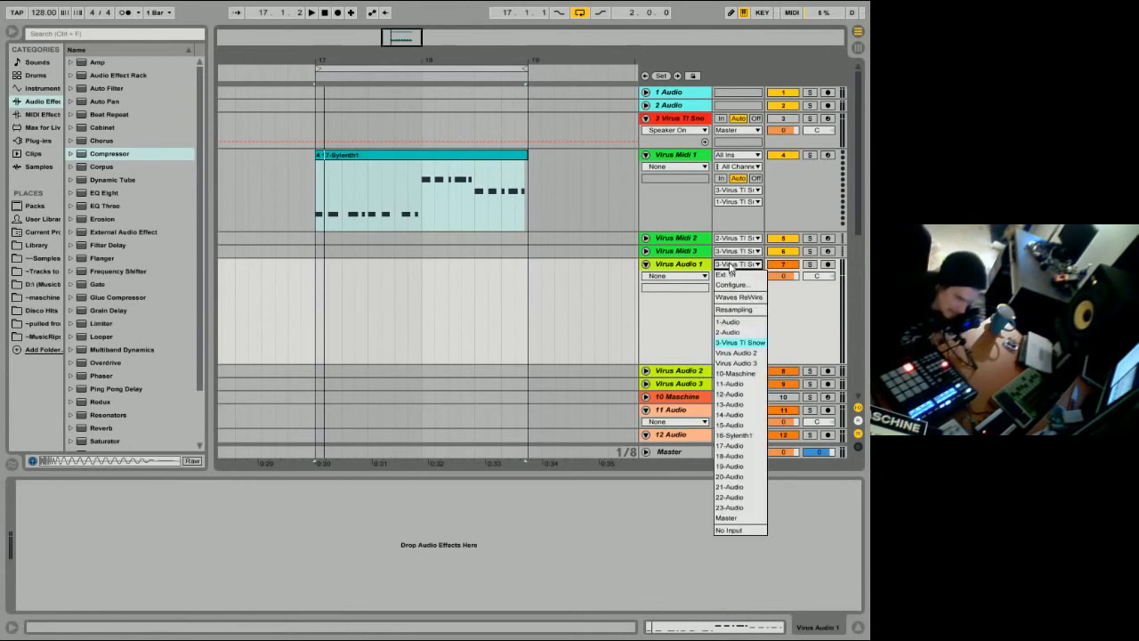
left_click(774, 286)
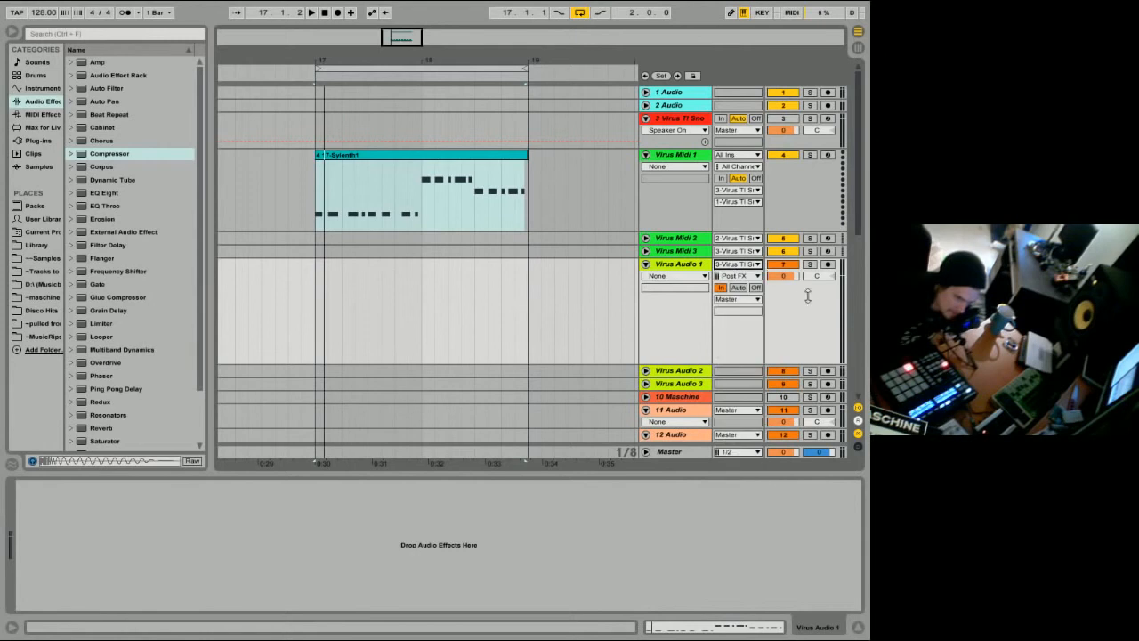
left_click(697, 375)
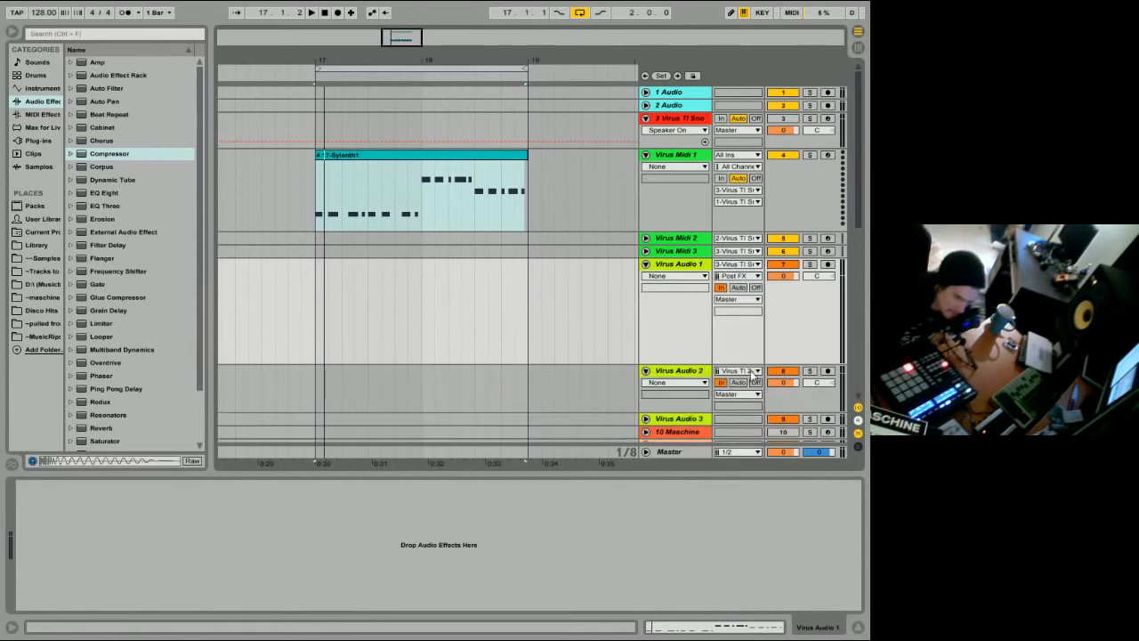
left_click_drag(778, 325, 776, 269)
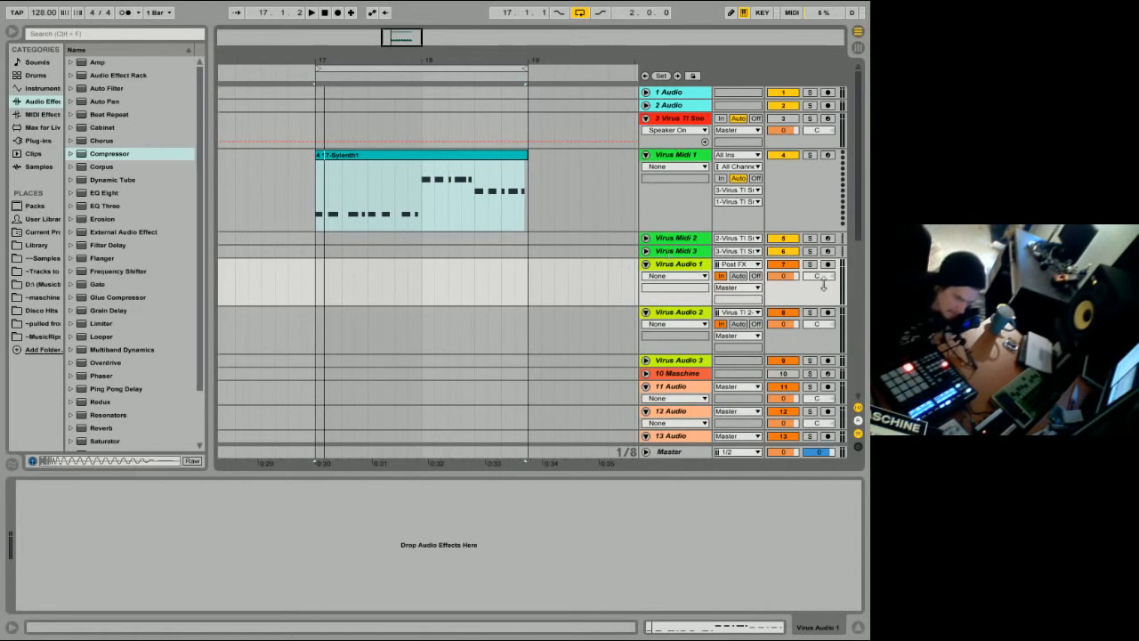
Play the Virus Midi 1 clip, arm Virus Audio 1 and record the DistoTB line across the loop from bar 17 to 19.
left_click(437, 169)
key("space")
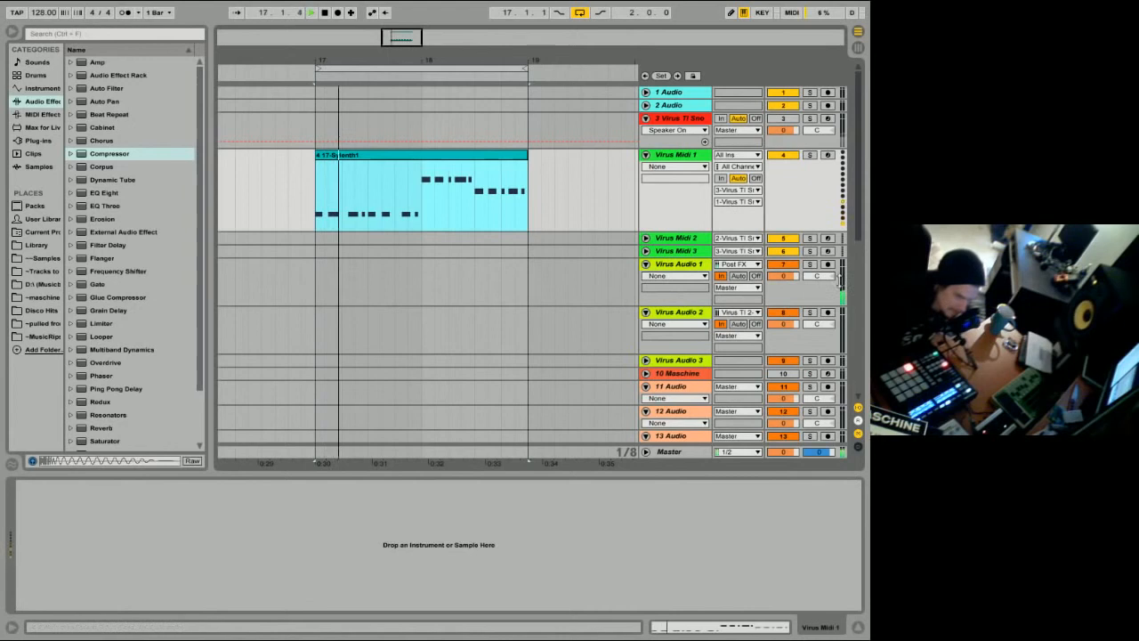
left_click(828, 266)
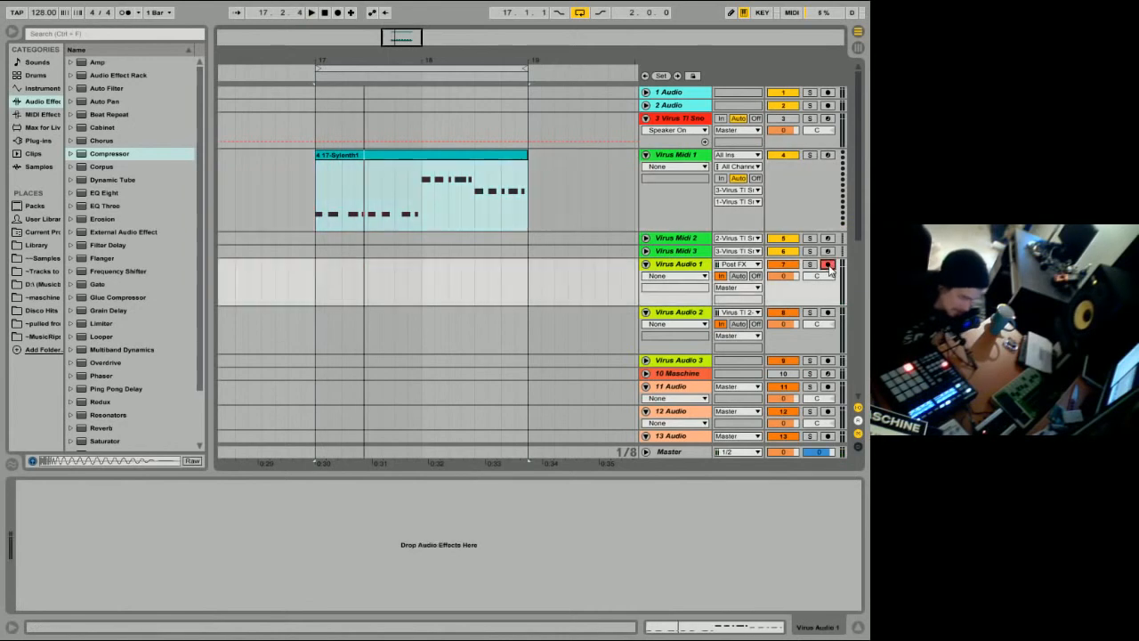
left_click(311, 281)
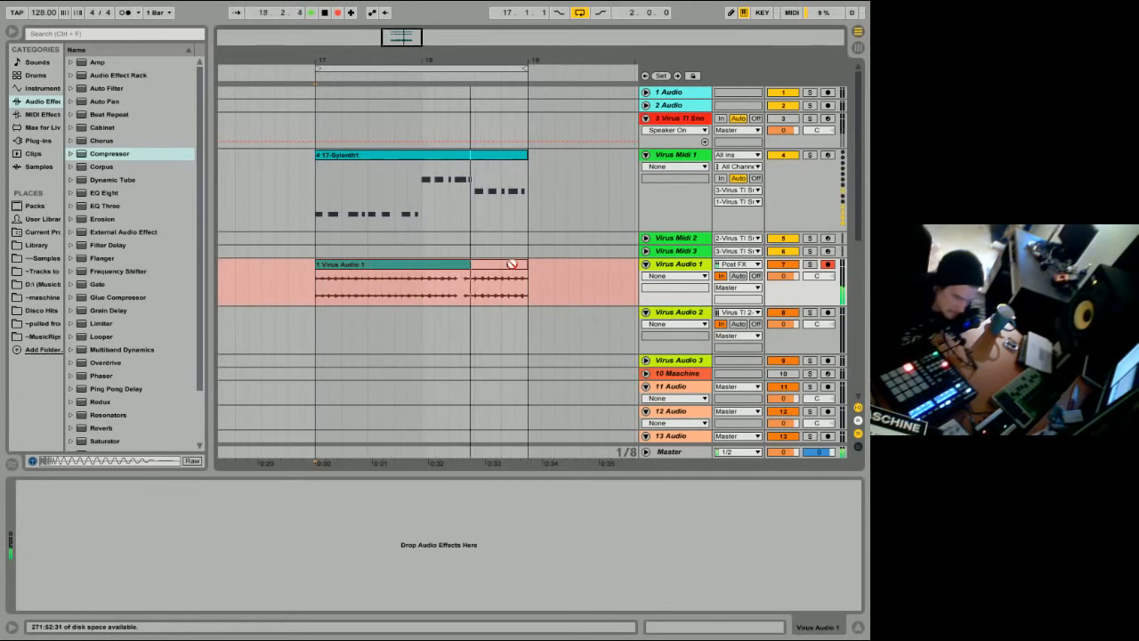
key("space")
Extend the recorded Virus Audio 1 clip back to the start of bar 17 and play it with its track soloed.
left_click(349, 263)
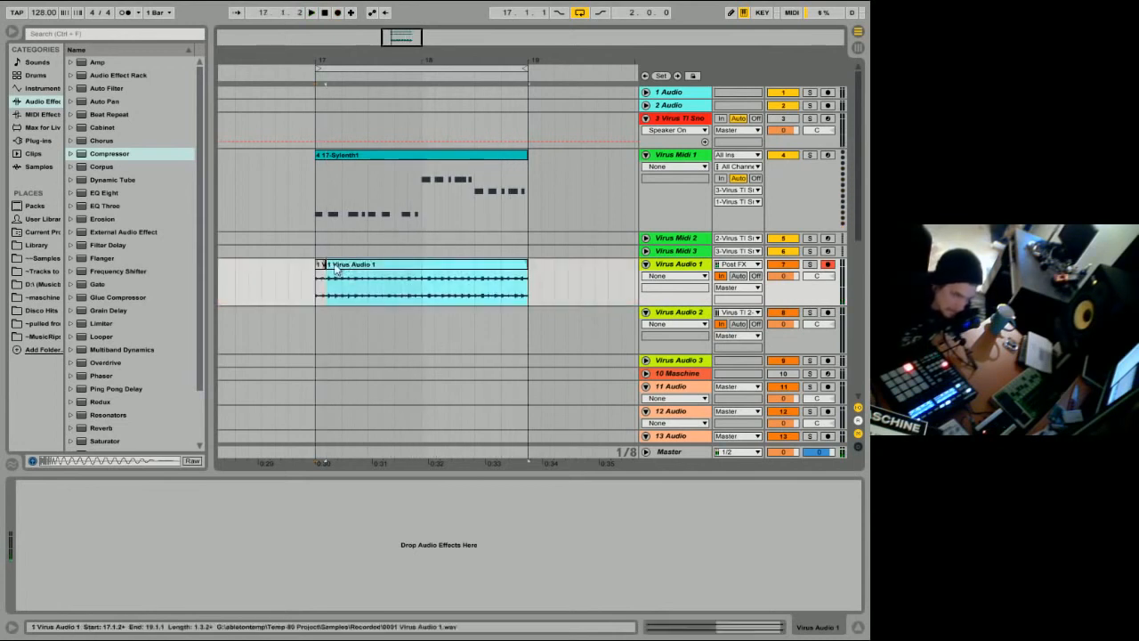
left_click(748, 634)
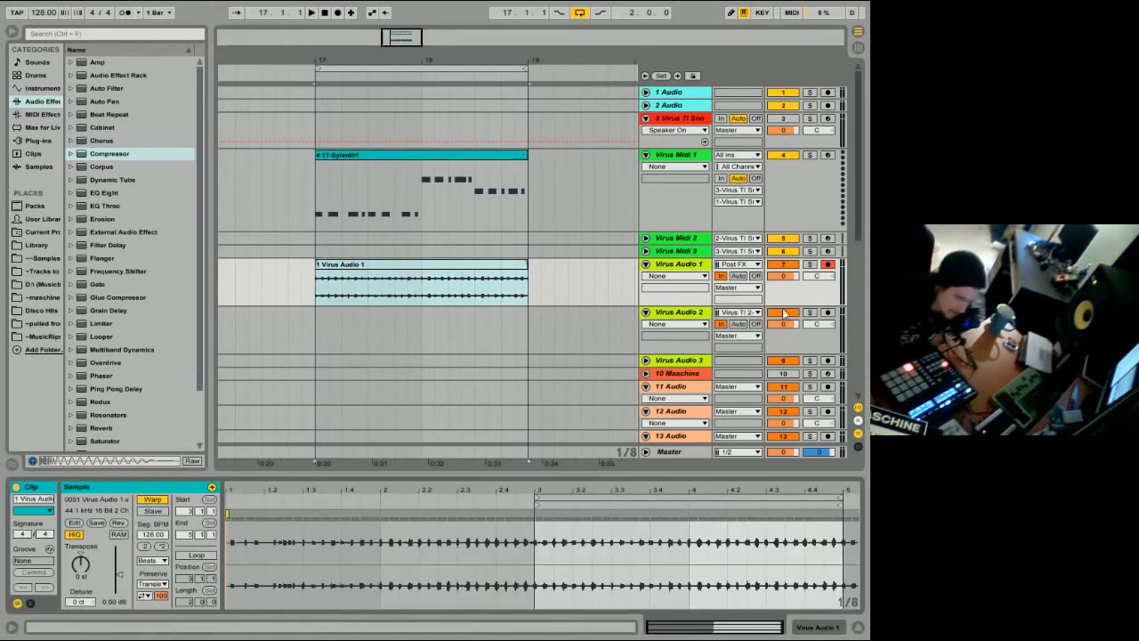
left_click(427, 267)
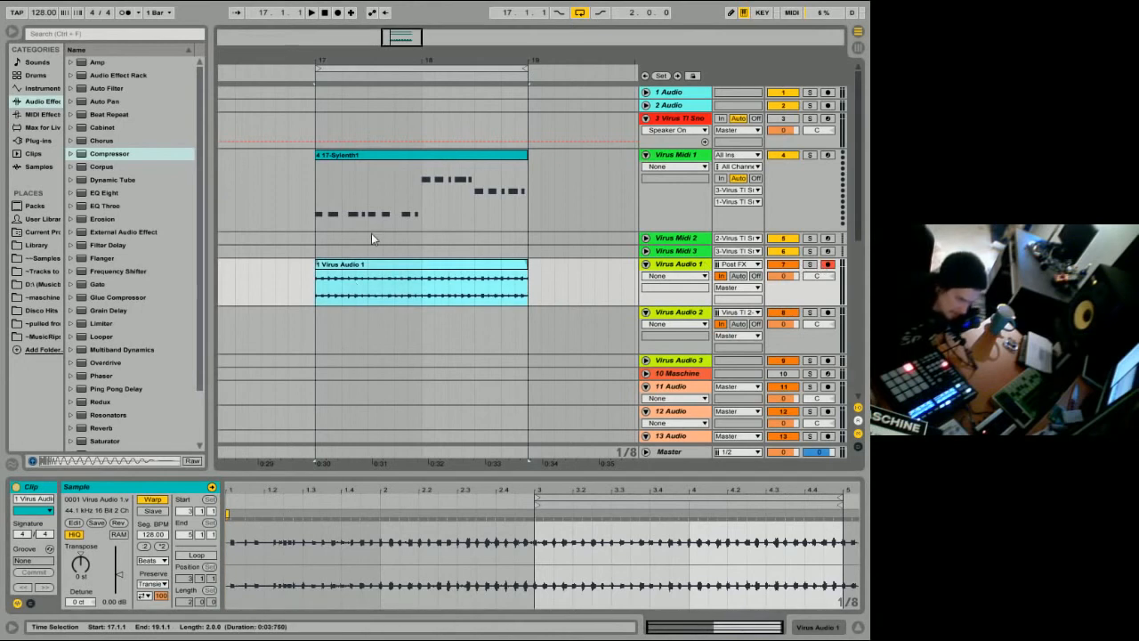
key("space")
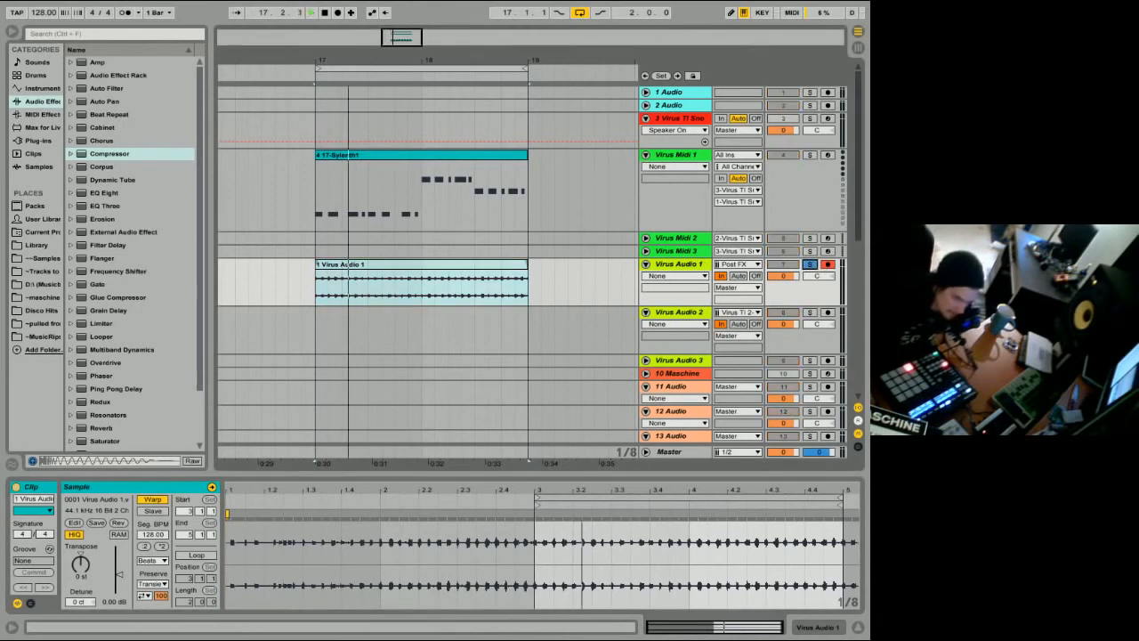
scroll(341, 189, "down", 5)
scroll(341, 188, "up", 5)
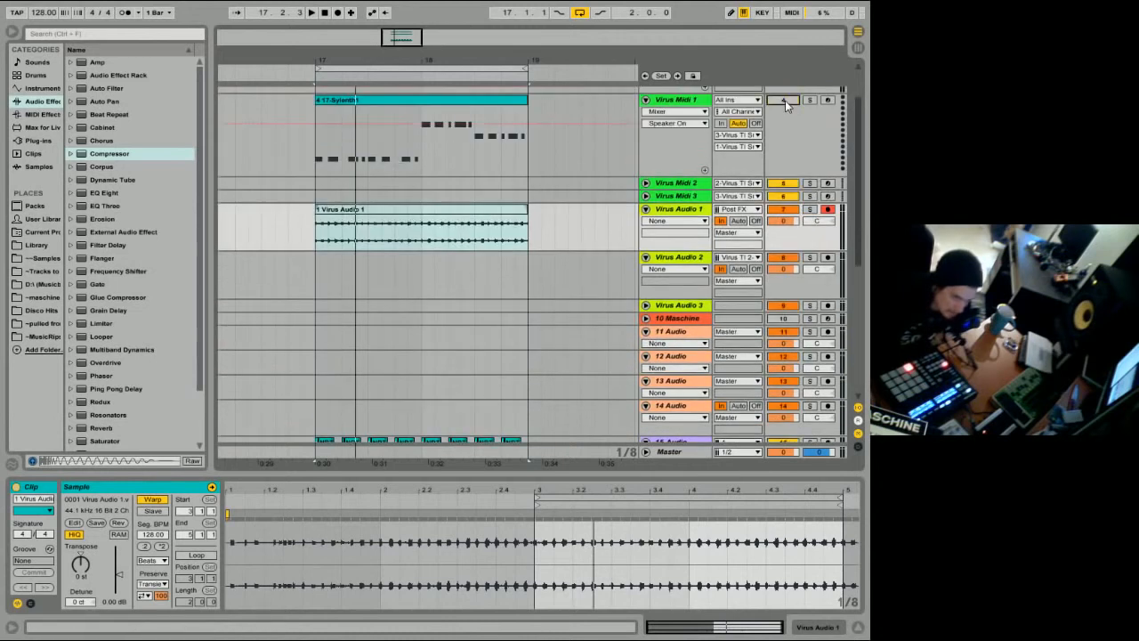
Move the recorded clip to the 18 Audio track at bar 17, enlarge that track and play it soloed.
scroll(785, 100, "down", 3)
left_click_drag(393, 96, 394, 392)
left_click(810, 385)
left_click_drag(804, 393, 804, 443)
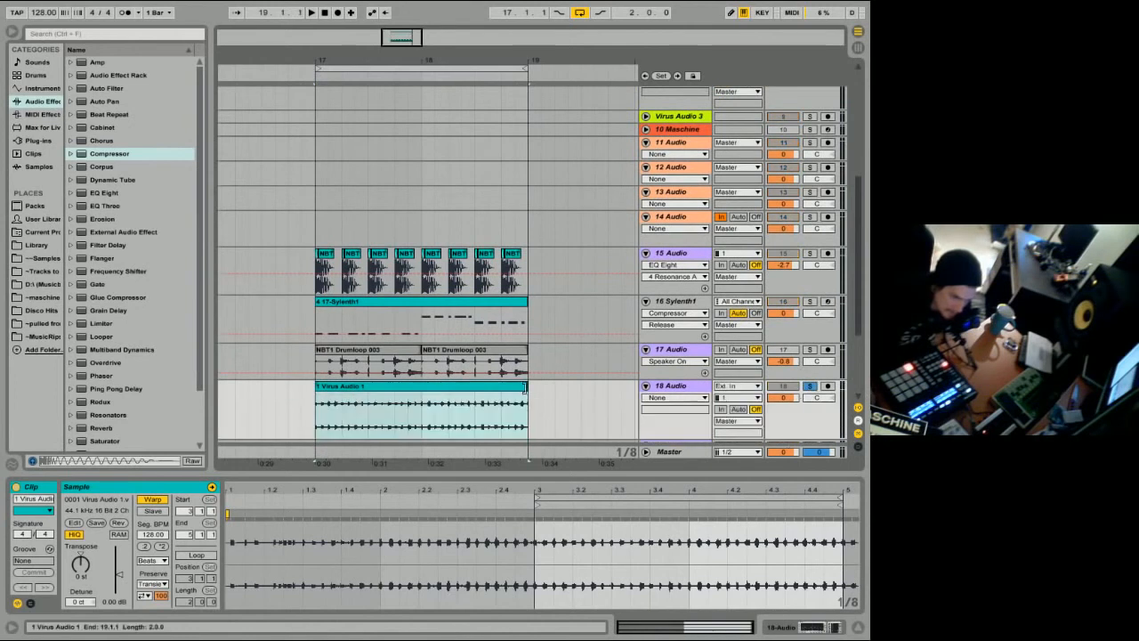
key("space")
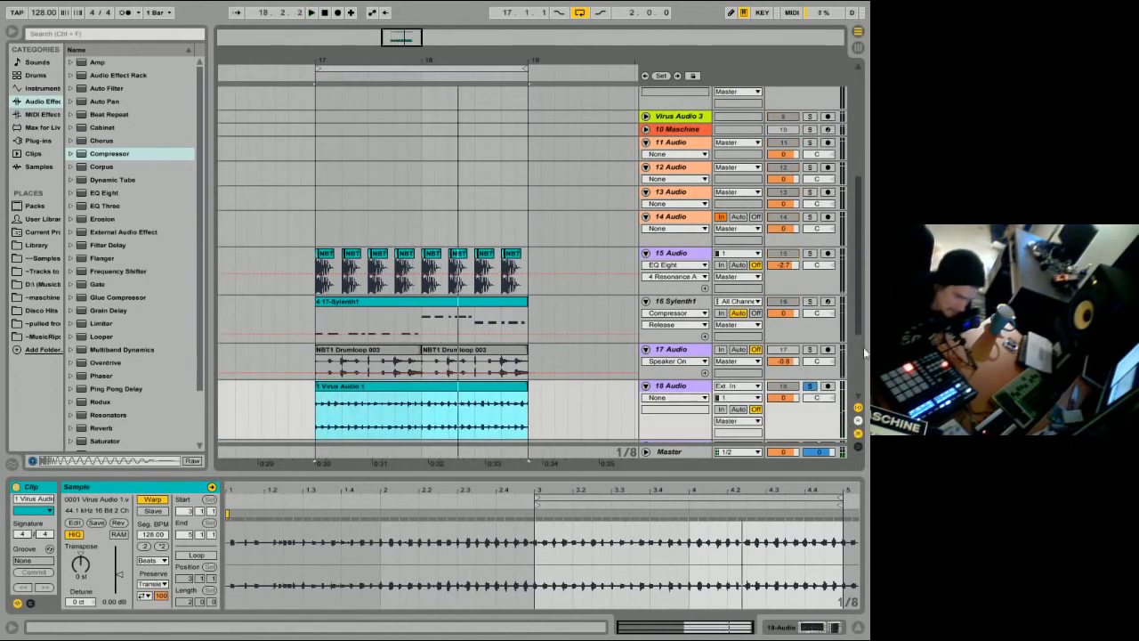
Disarm Virus Audio 1, stop playback and reselect the two-bar Virus Midi 1 clip.
scroll(857, 315, "up", 5)
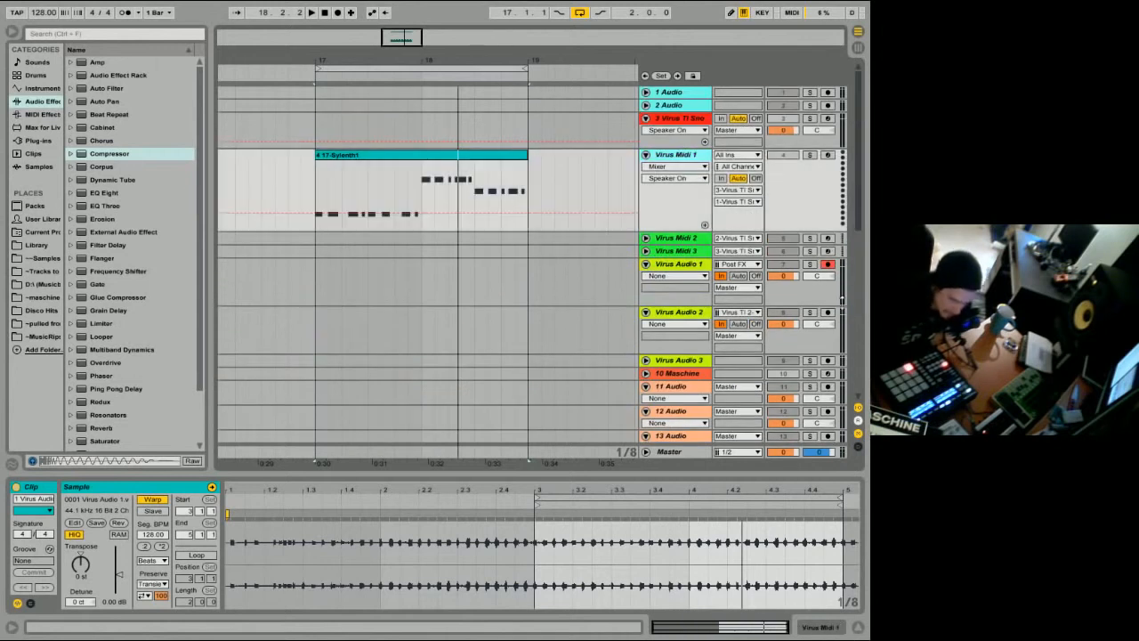
left_click(827, 265)
key("space")
left_click(316, 275)
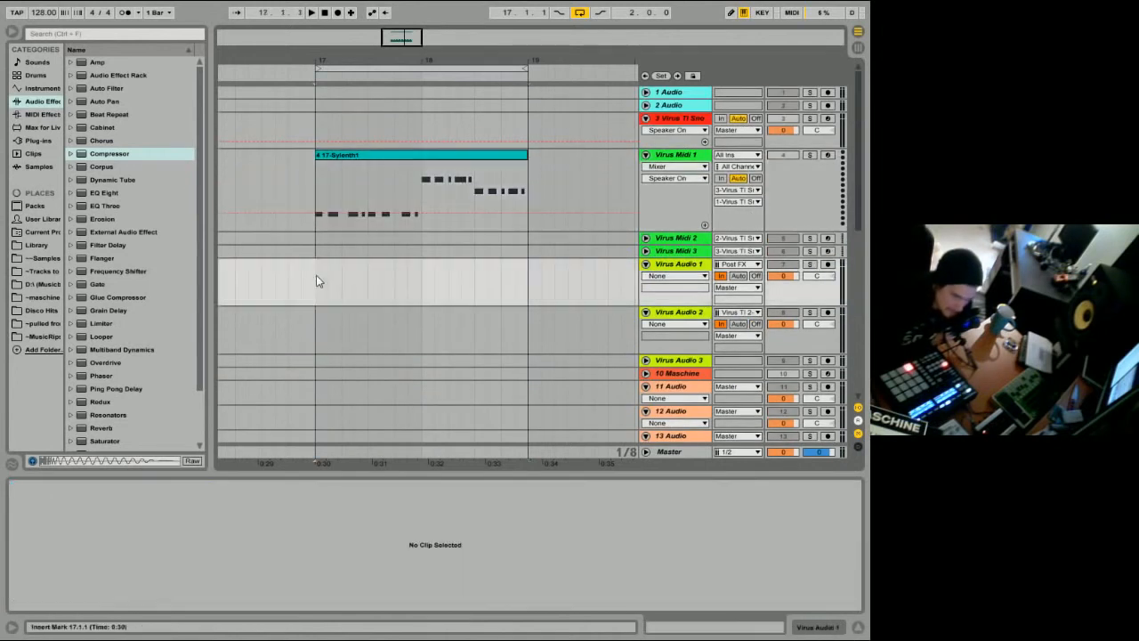
left_click(362, 155)
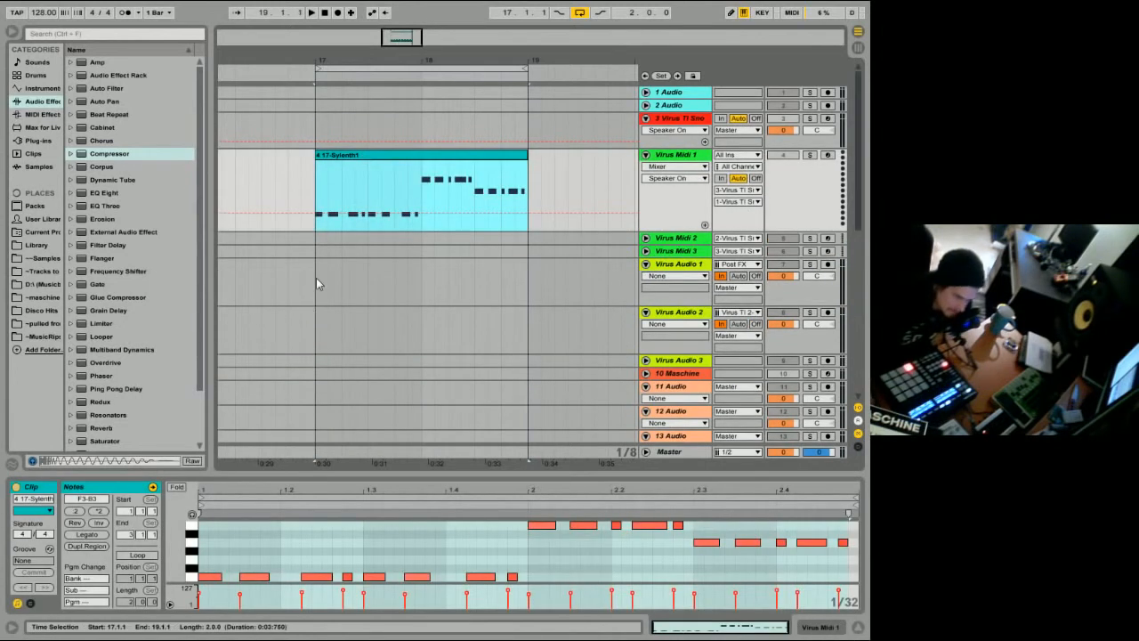
left_click(316, 278)
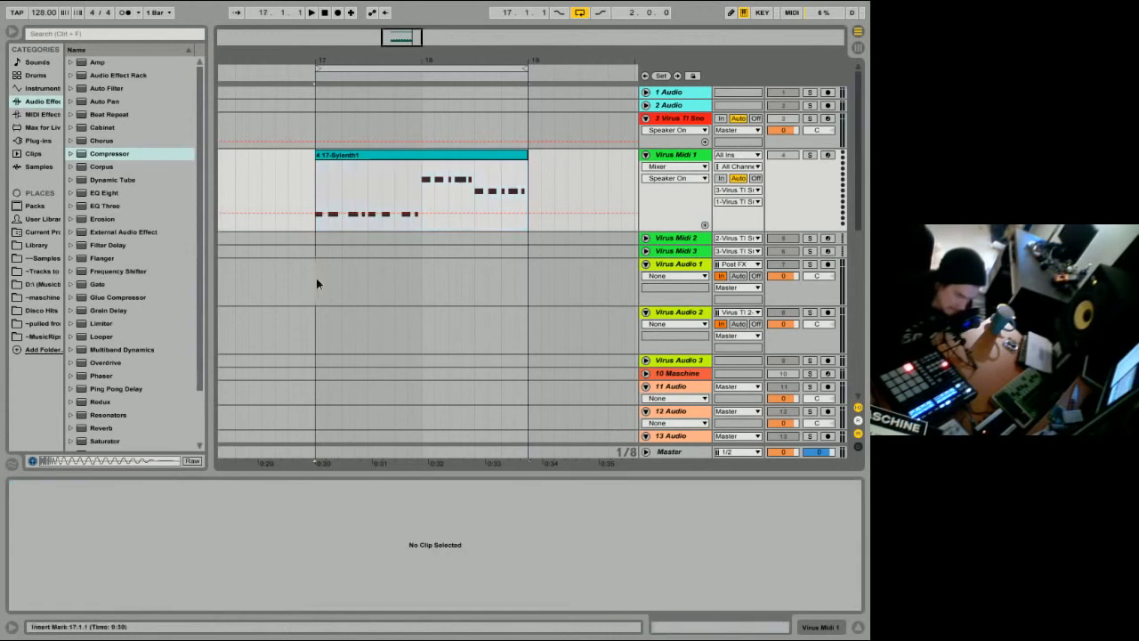
left_click_drag(316, 278, 515, 290)
left_click(469, 165)
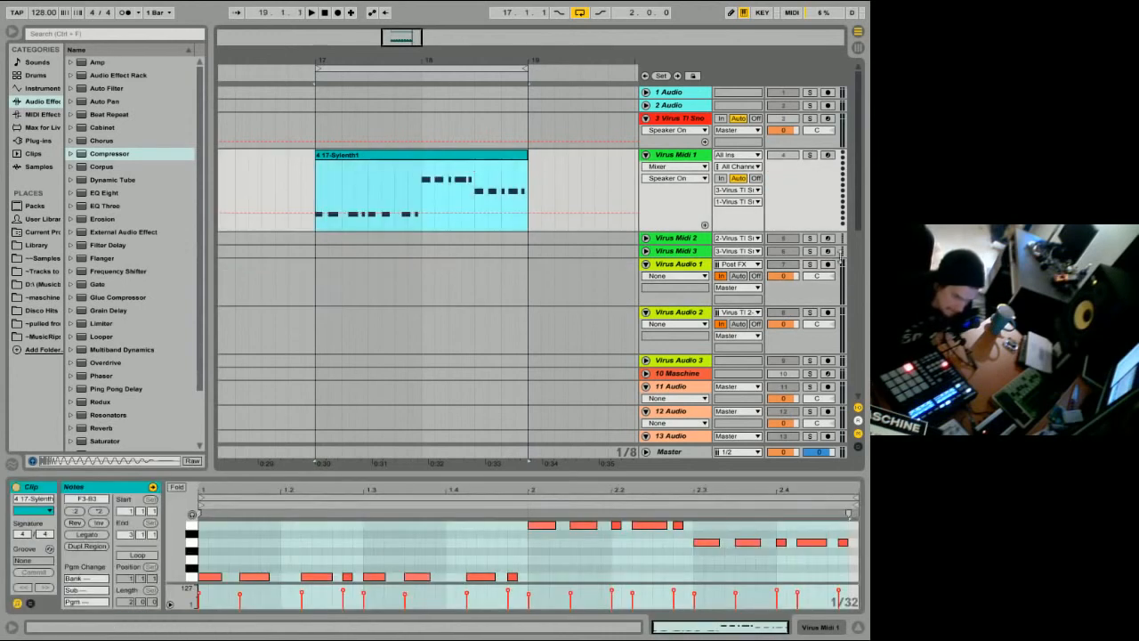
Unsolo 18 Audio and mute the kick, Sylenth1, drum loop and 18 Audio tracks.
scroll(747, 355, "down", 10)
left_click(783, 370)
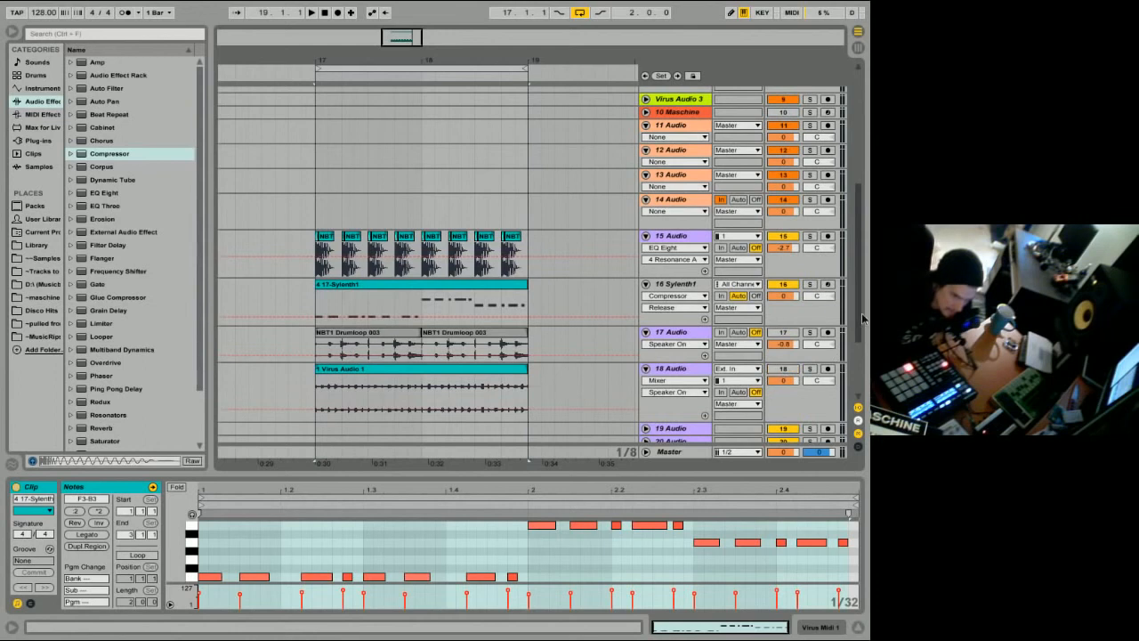
left_click_drag(862, 317, 856, 210)
left_click(782, 316)
left_click(783, 364)
Reactivate the Virus Midi 1 track and play its clip.
left_click(388, 148)
left_click(389, 155)
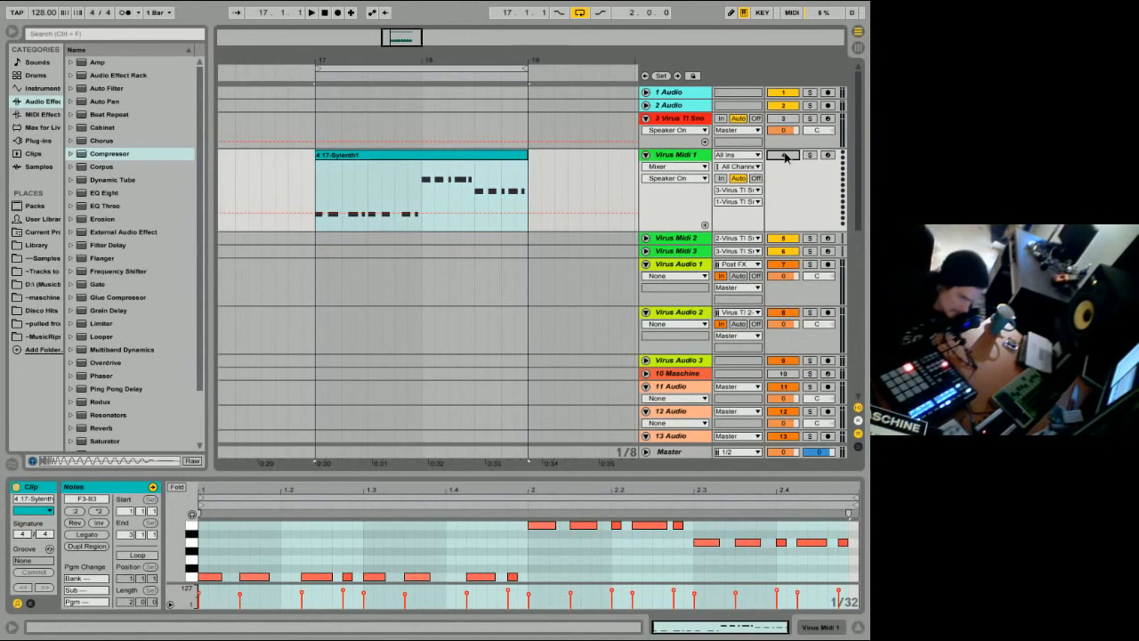
left_click(784, 156)
key("space")
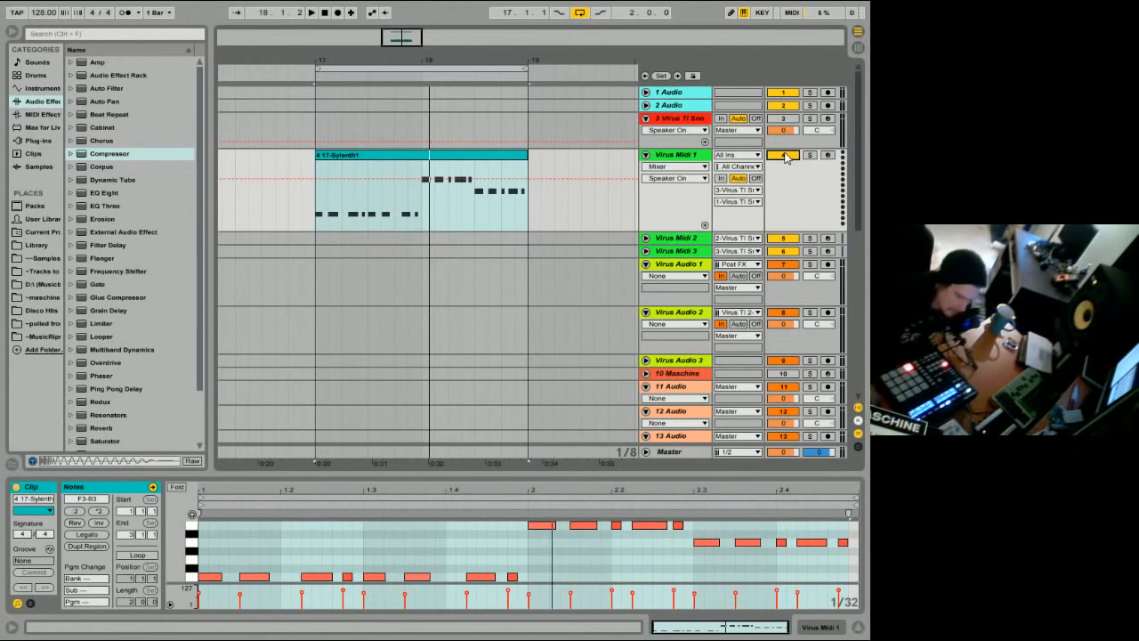
key("space")
Arm Virus Audio 1 and record a second take of the looped Virus line while tweaking the part 1 filter.
left_click(828, 264)
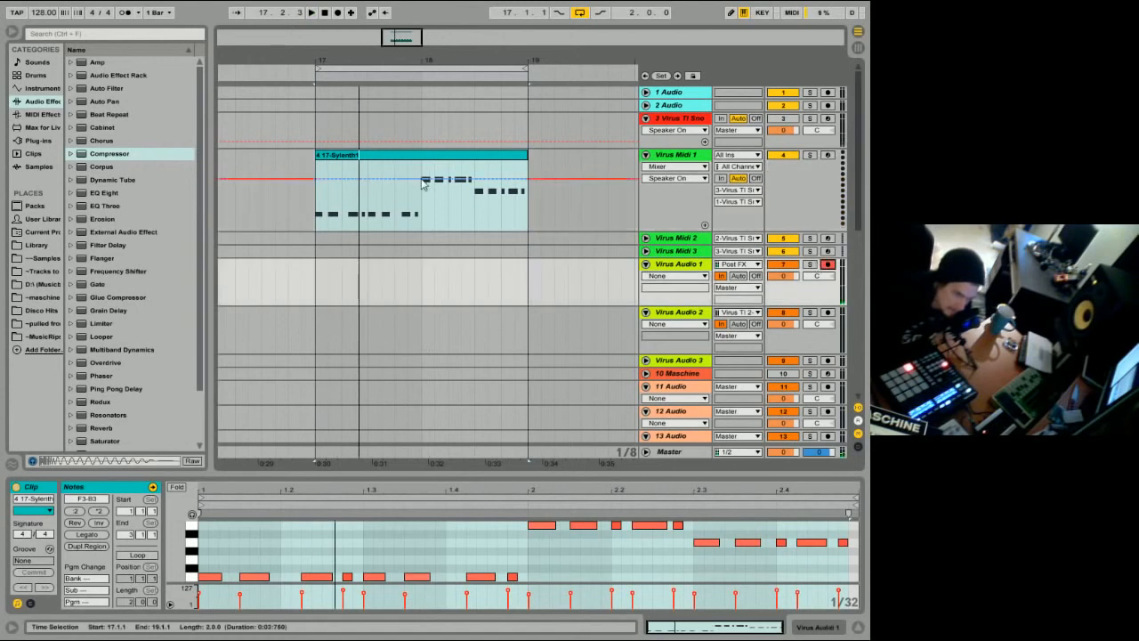
left_click(325, 158)
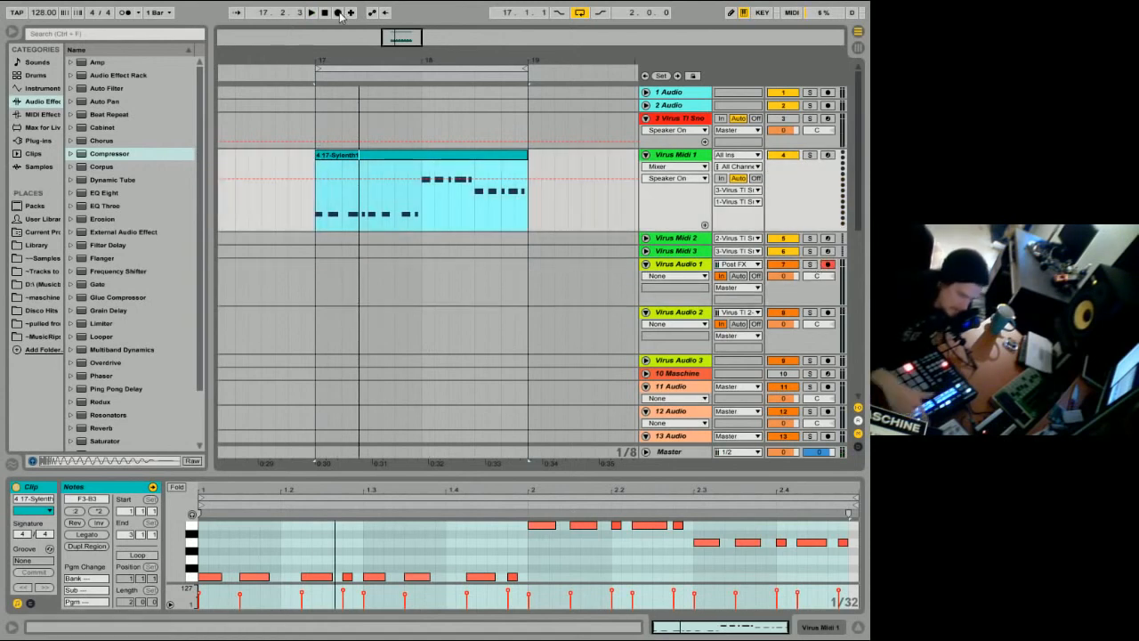
left_click(338, 14)
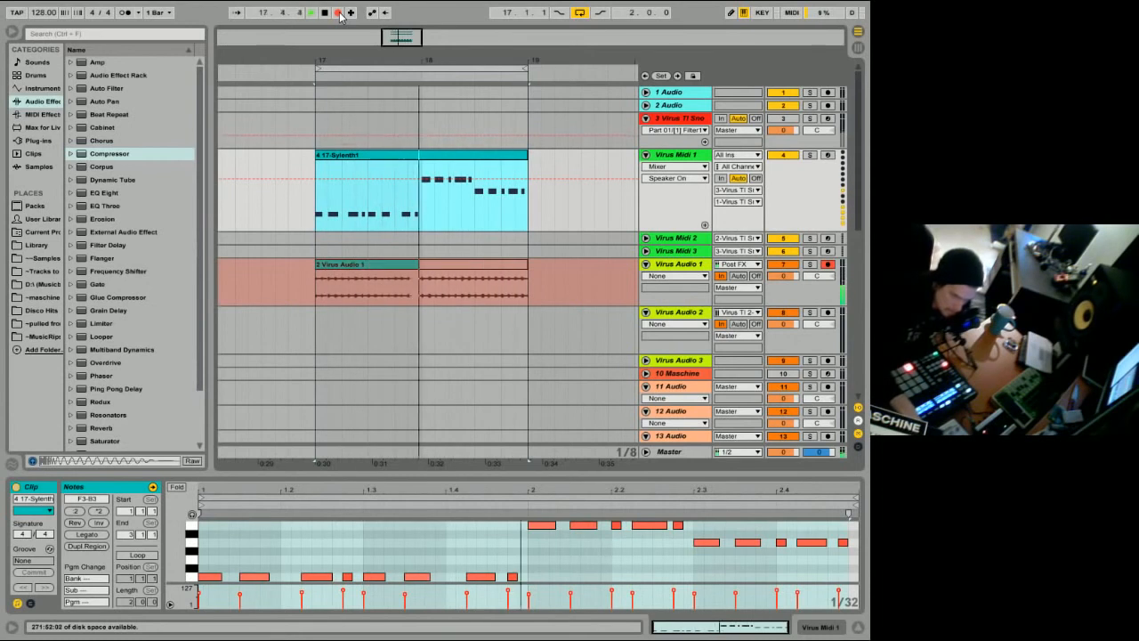
left_click(339, 12)
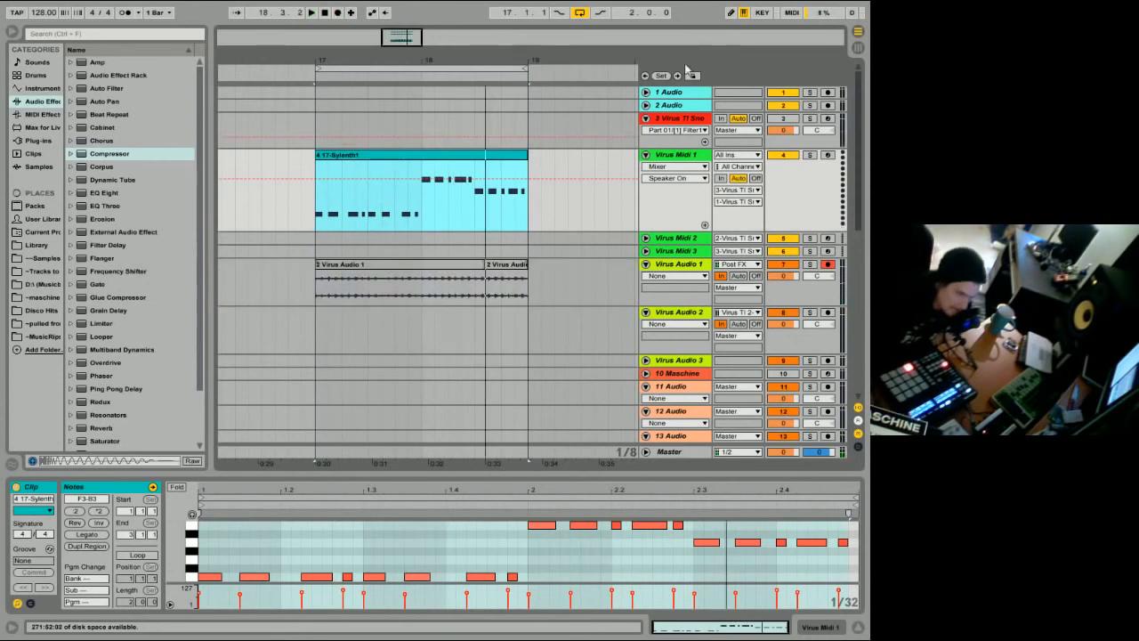
Extend the new take over the full two bars and move it to 18 Audio directly before the first take.
left_click_drag(486, 265, 317, 274)
left_click(679, 488)
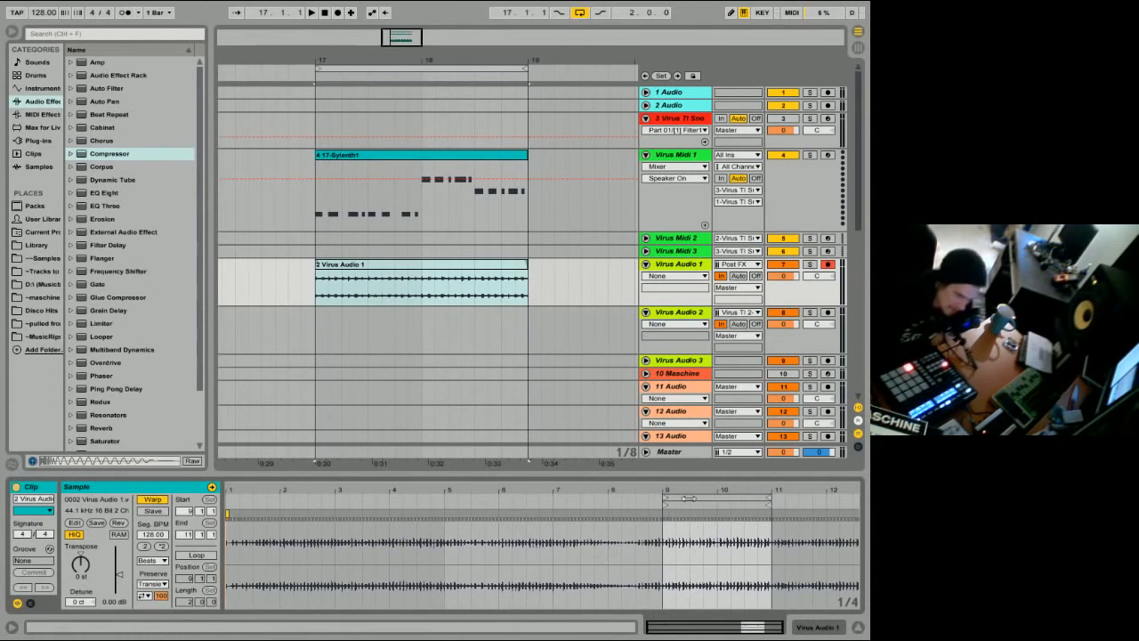
scroll(487, 313, "down", 5)
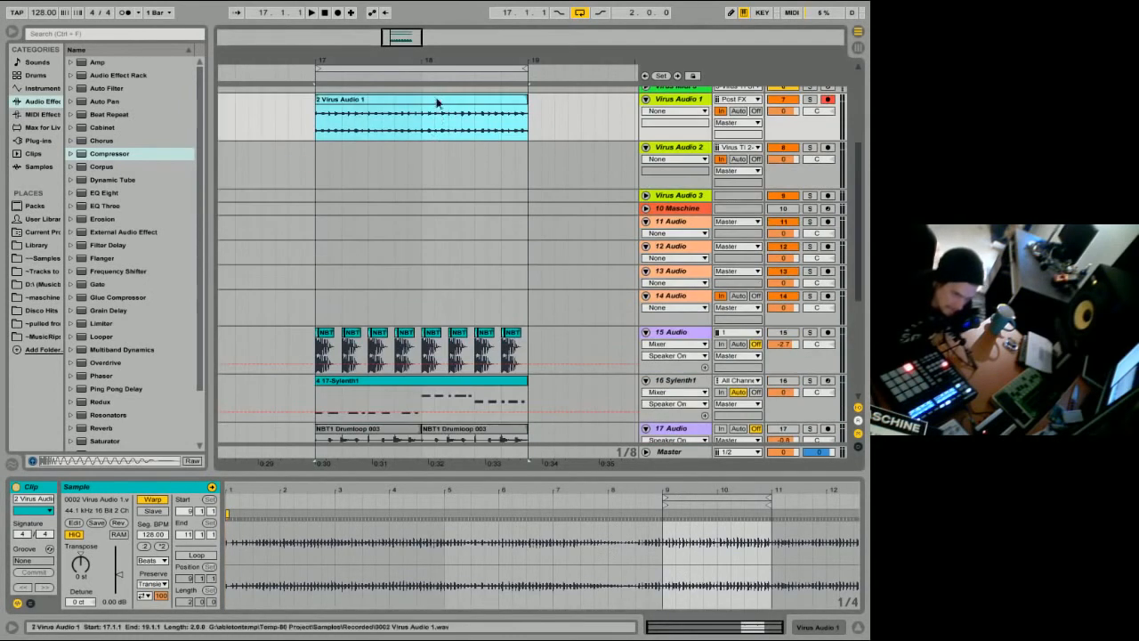
left_click(449, 116)
left_click_drag(568, 455, 259, 400)
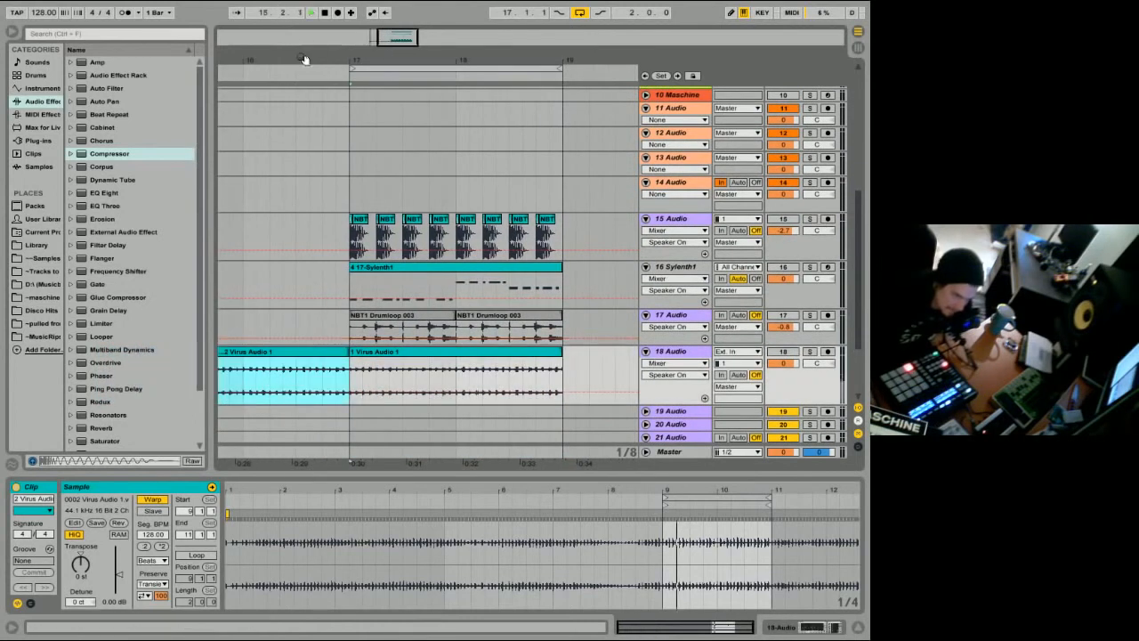
Play both Virus takes from bar 15 with 18 Audio soloed, unsolo it and reactivate the kick and Sylenth1 tracks.
left_click_drag(303, 59, 307, 40)
left_click(810, 351)
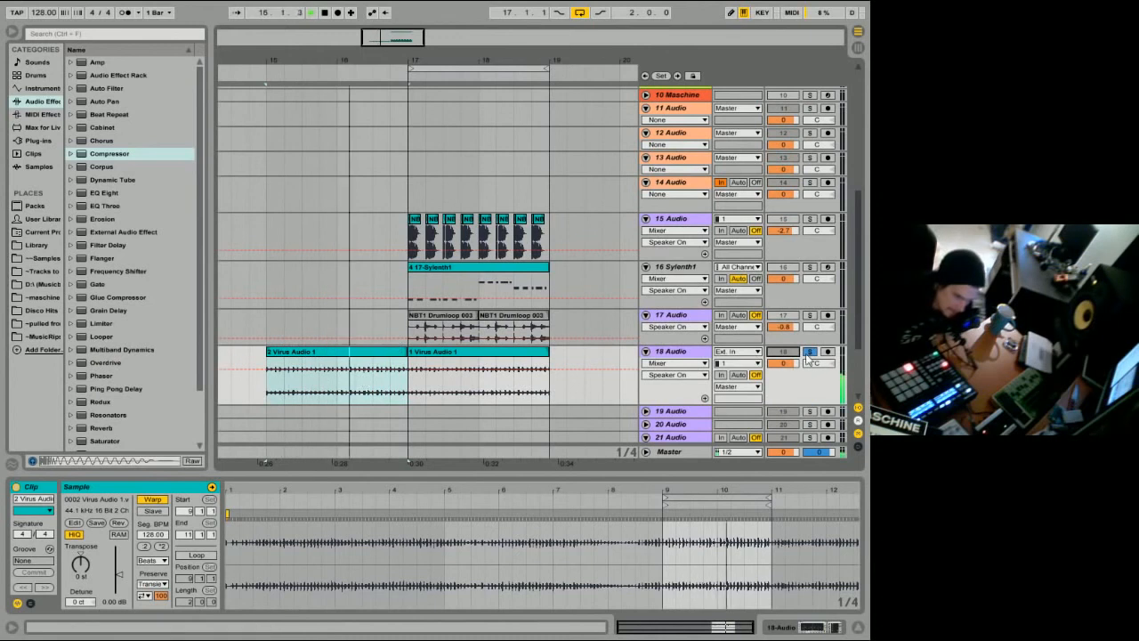
left_click(810, 353)
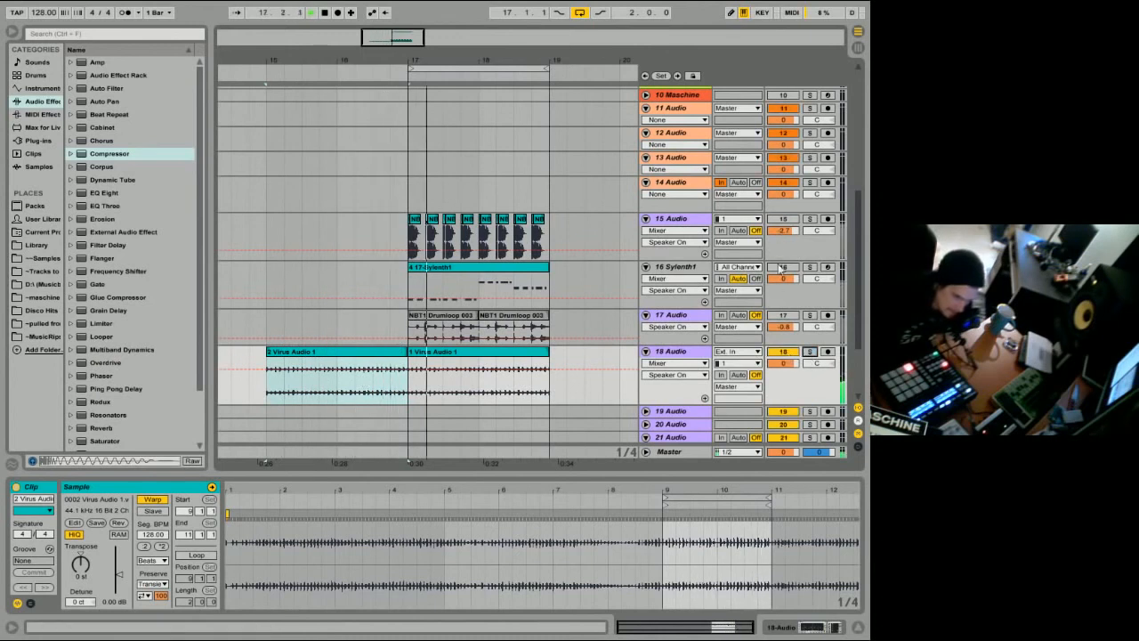
scroll(784, 233, "up", 1)
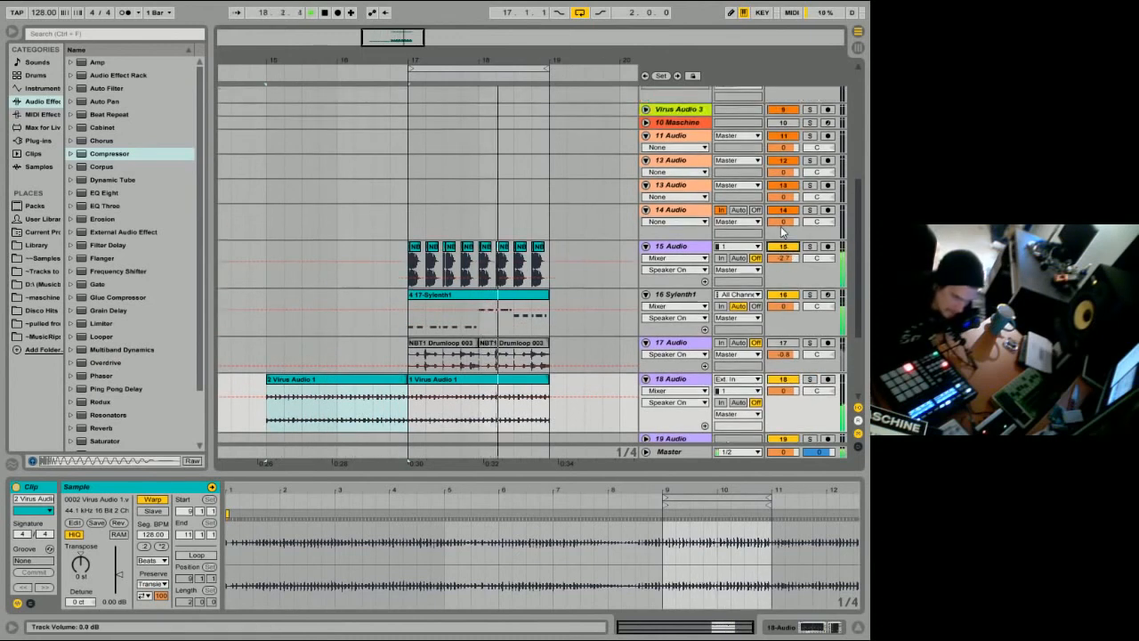
Play the two-bar loop from bar 17 with the Virus take, stop playback and select the 1 Virus Audio 1 clip on 18 Audio.
scroll(784, 233, "up", 4)
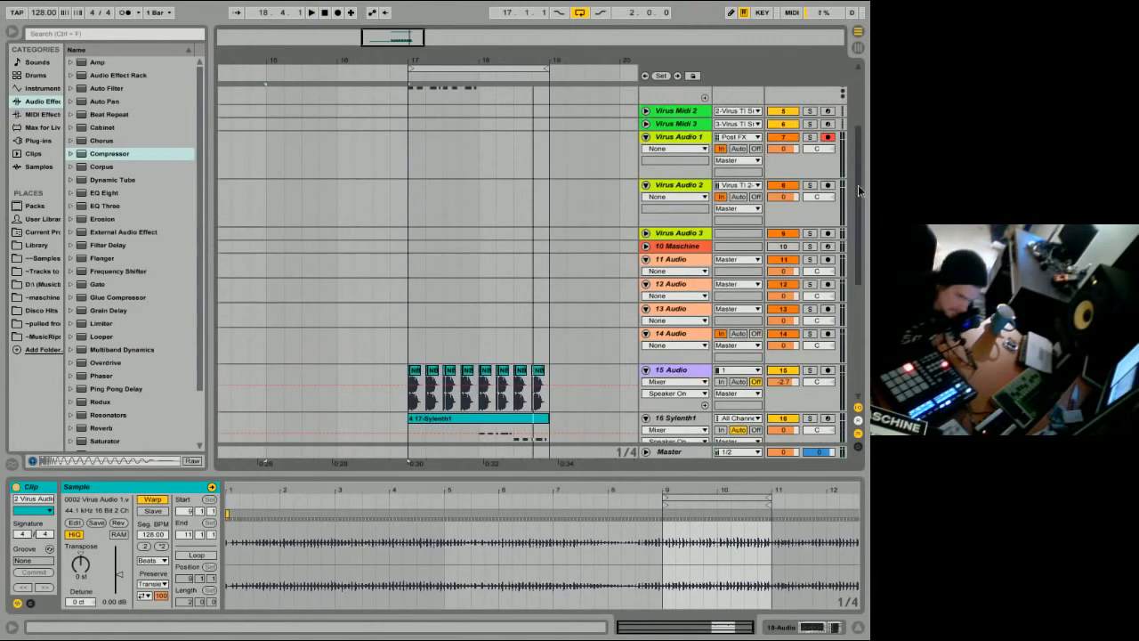
scroll(797, 167, "up", 3)
scroll(789, 131, "down", 8)
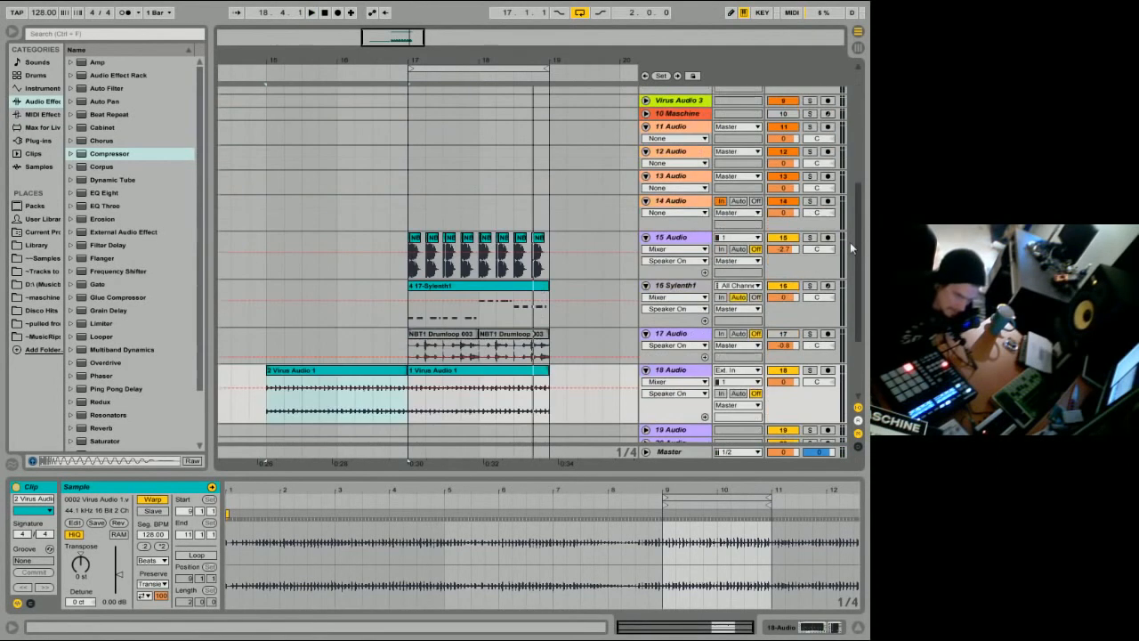
left_click(321, 73)
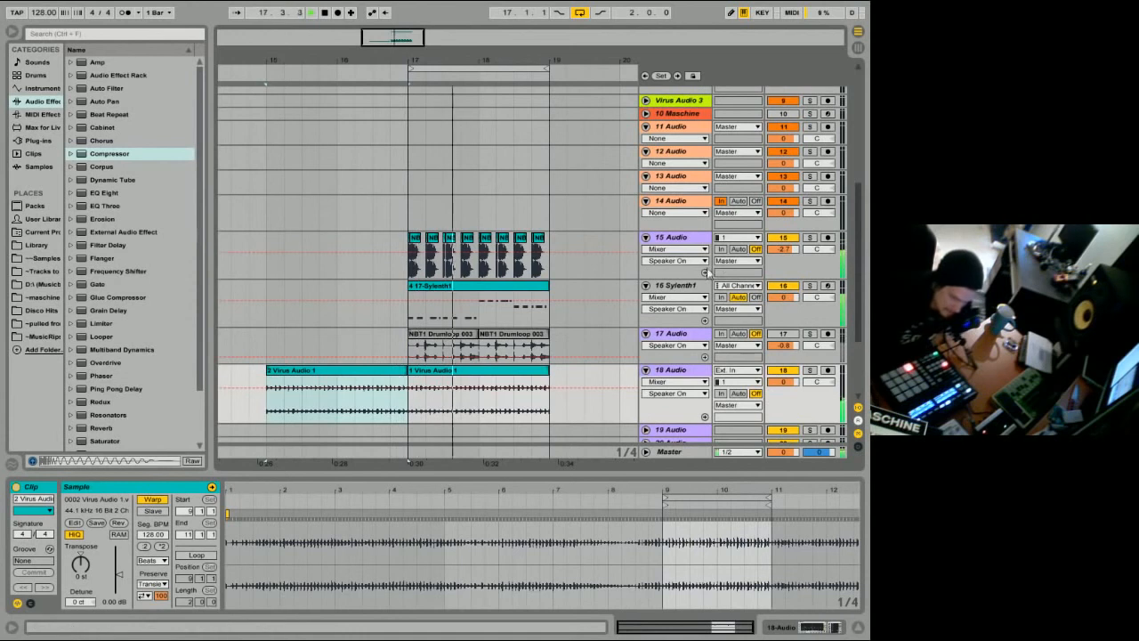
left_click(800, 310)
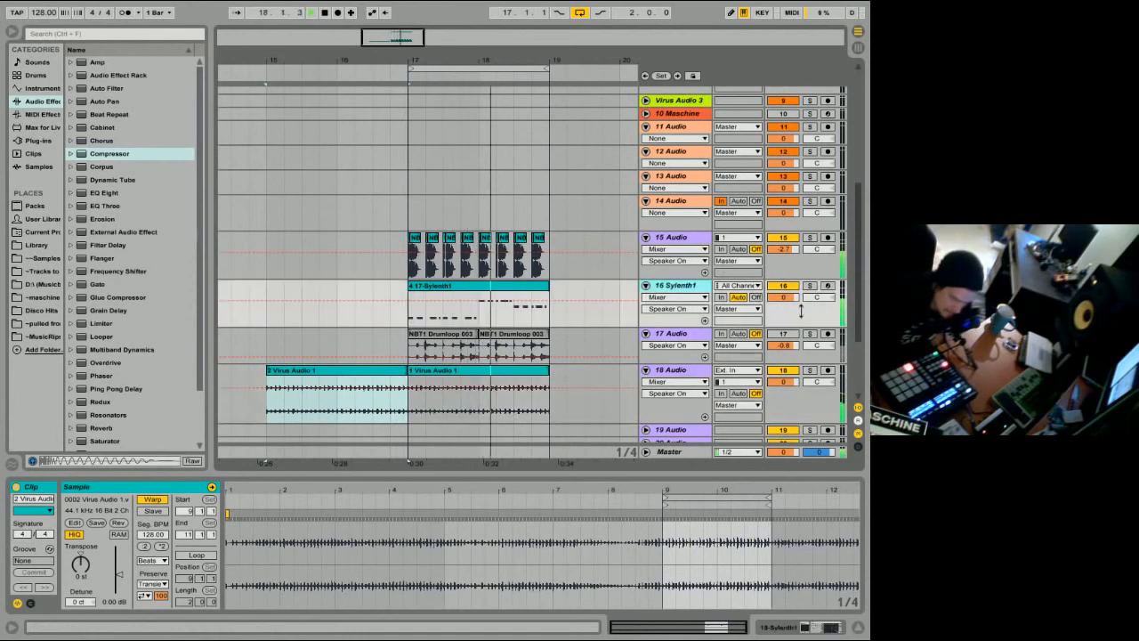
left_click(518, 360)
left_click(519, 370)
key("space")
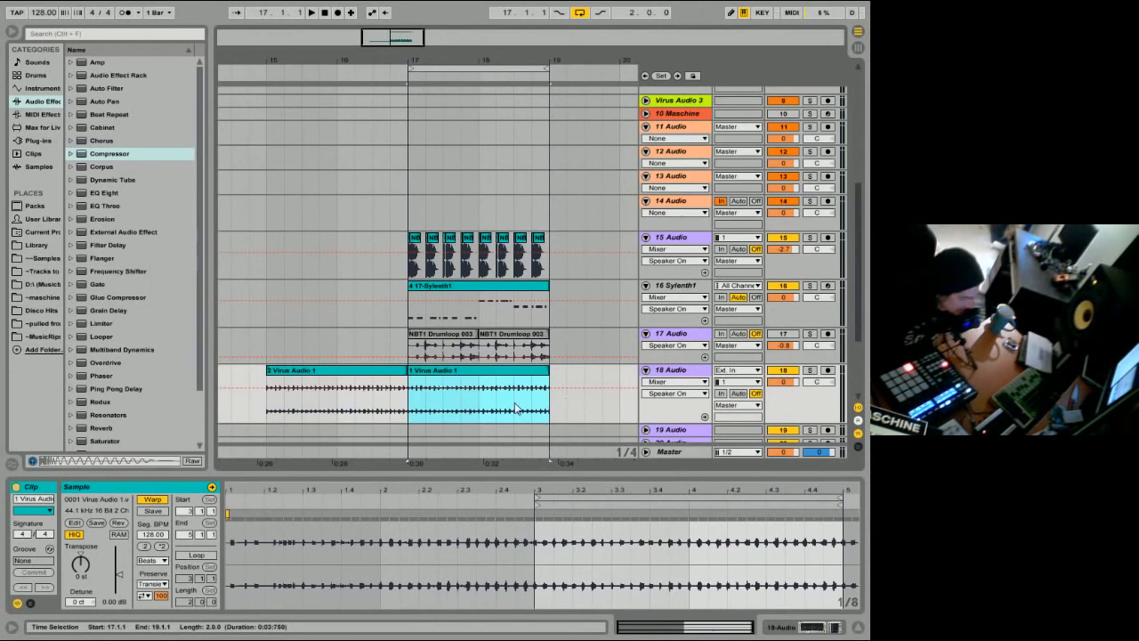
Highlight the loop's clips on tracks 15 to 18, and inspect the Sylenth1 clip and the 1 Virus Audio 1 clip individually.
left_click(808, 307)
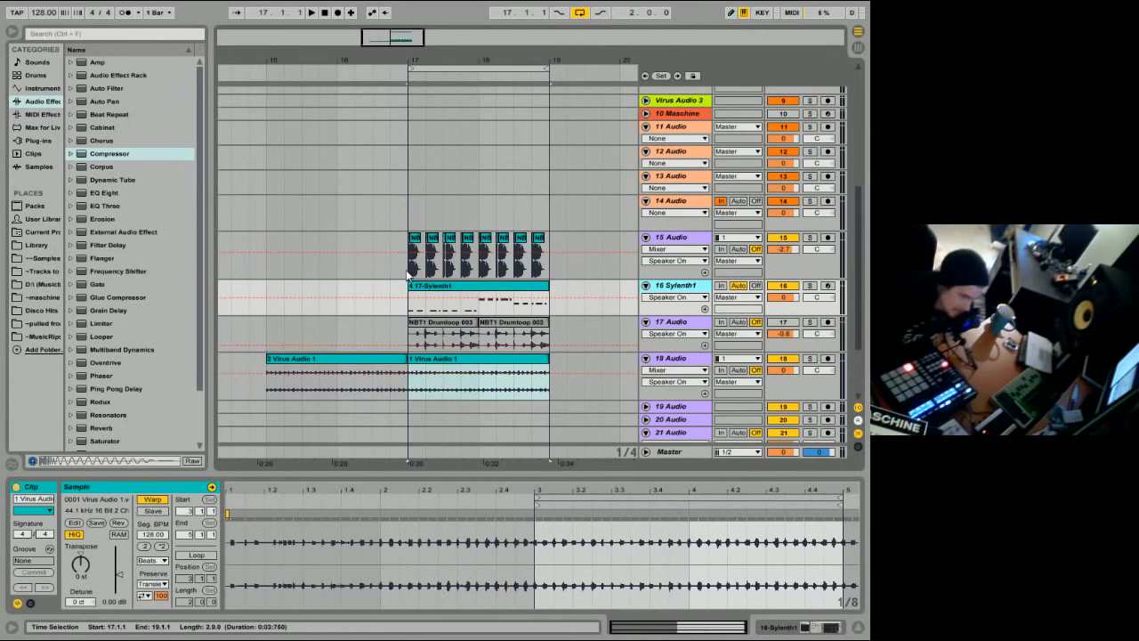
left_click_drag(406, 270, 550, 387)
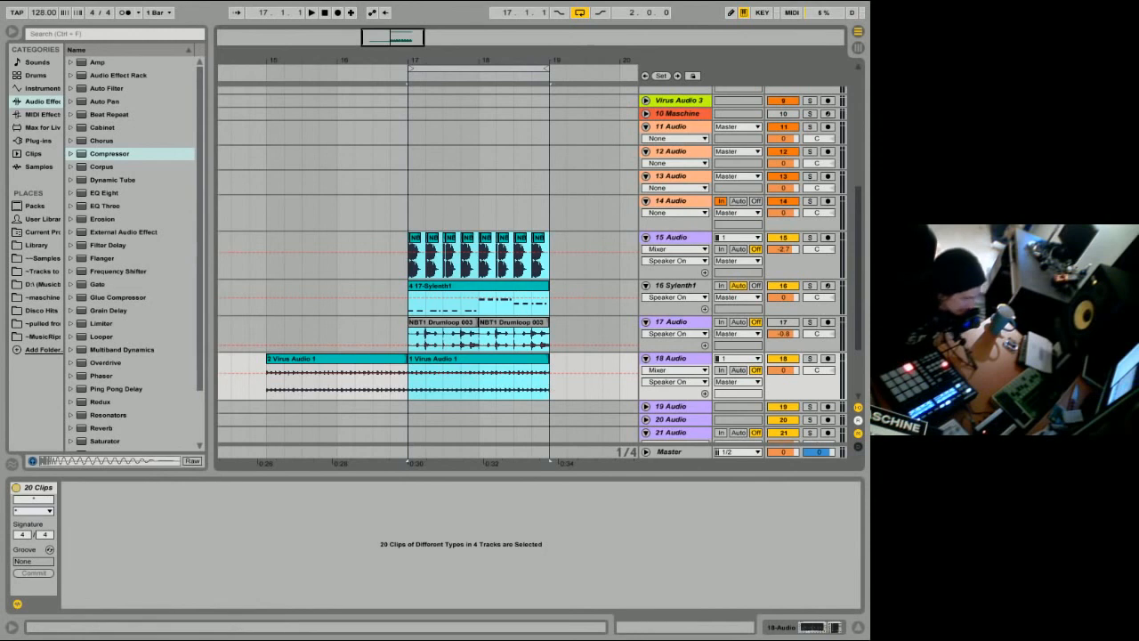
left_click(770, 300)
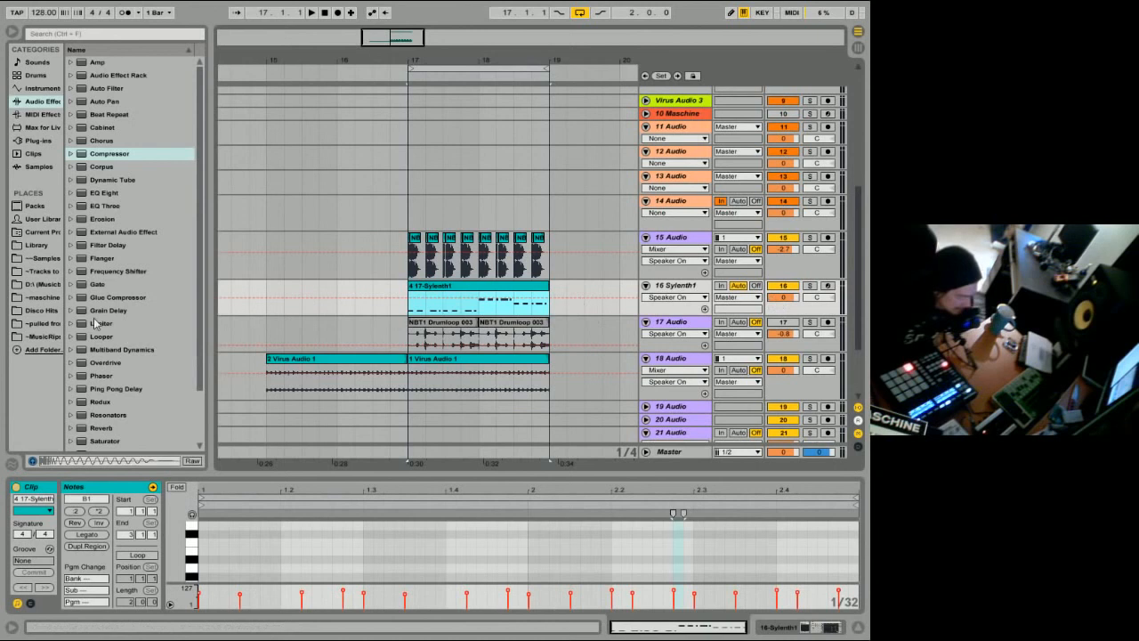
left_click(486, 357)
left_click(481, 360)
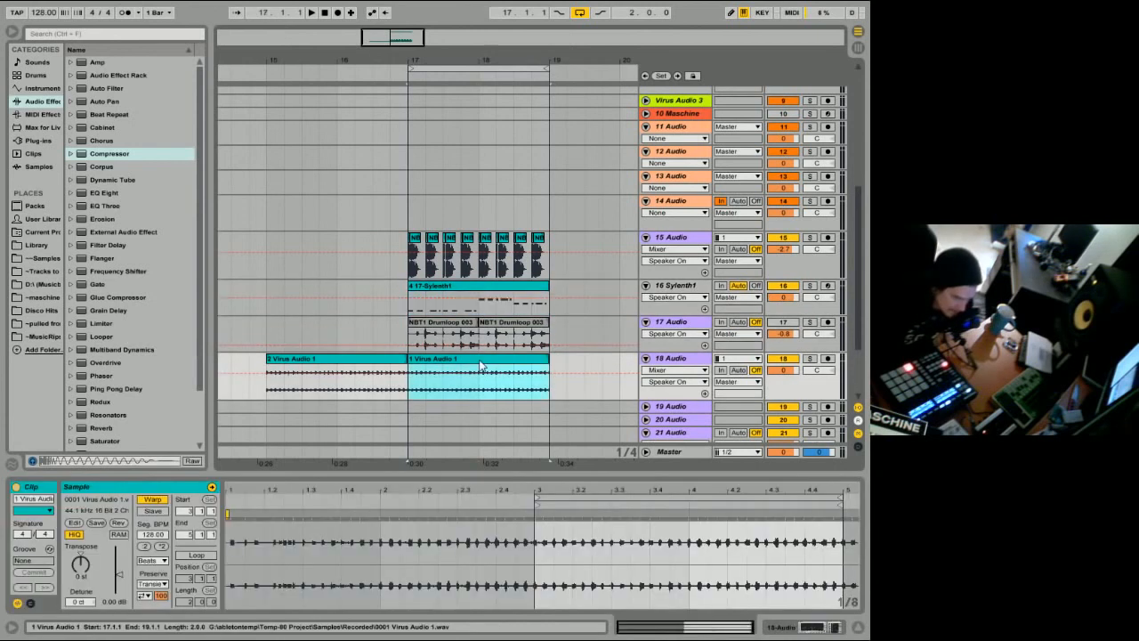